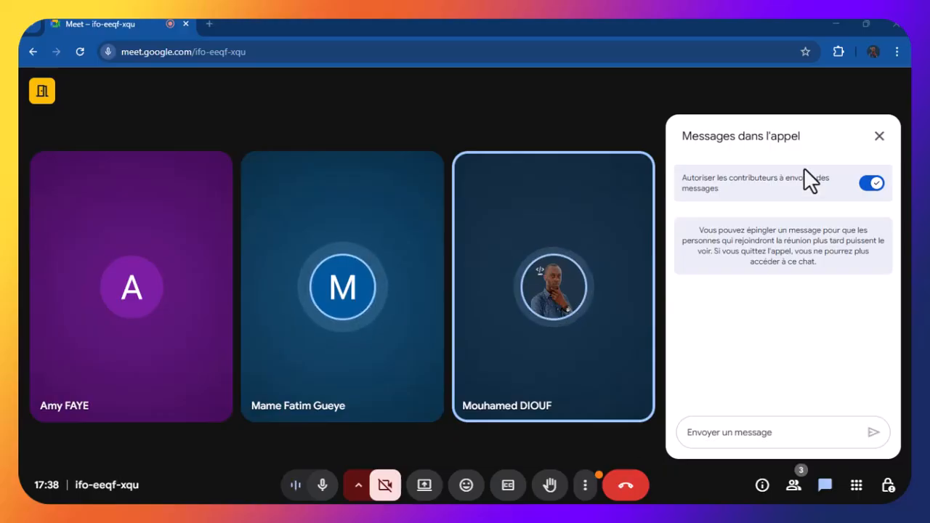
Minimize Chrome, bring the Meet call back, and open a new browser tab
left_click(845, 23)
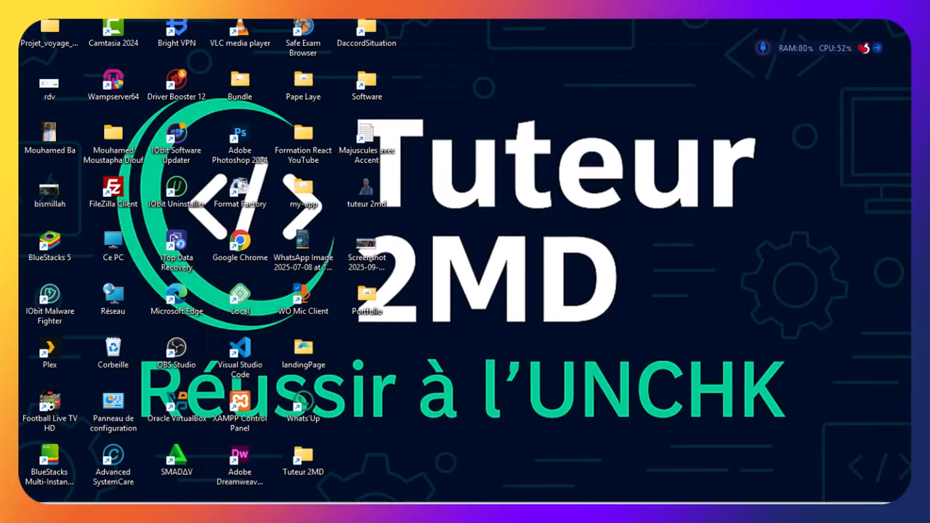
mouse_move(582, 496)
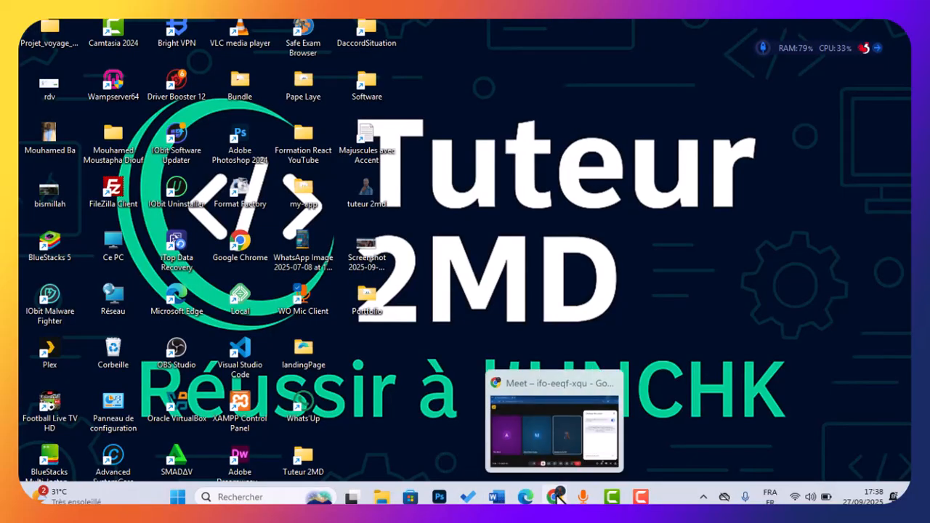
left_click(537, 425)
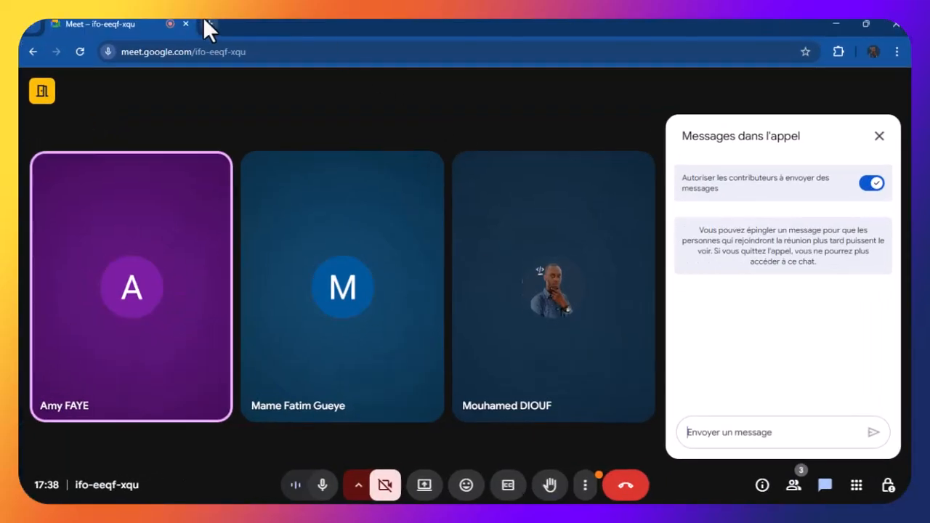
left_click(205, 22)
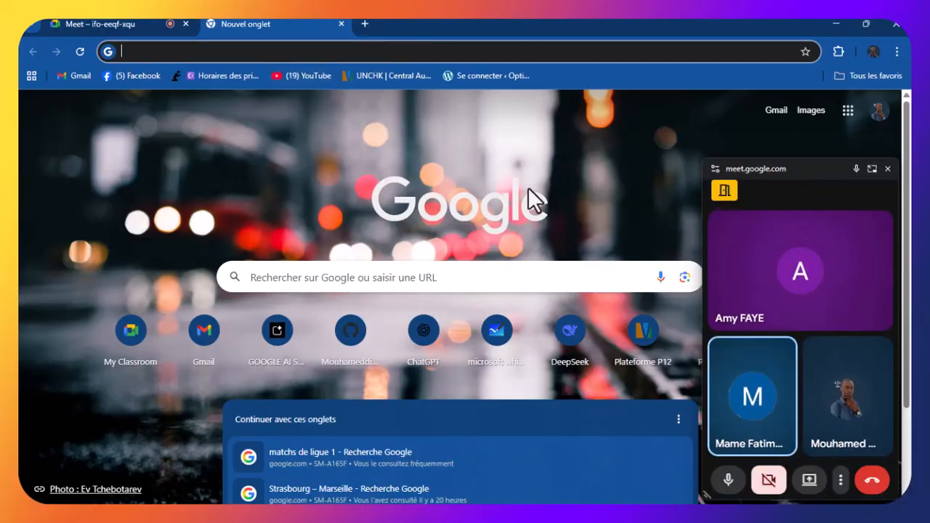
Load infinityfree.com in the new tab by accepting the 'inf' address suggestion
left_click(145, 55)
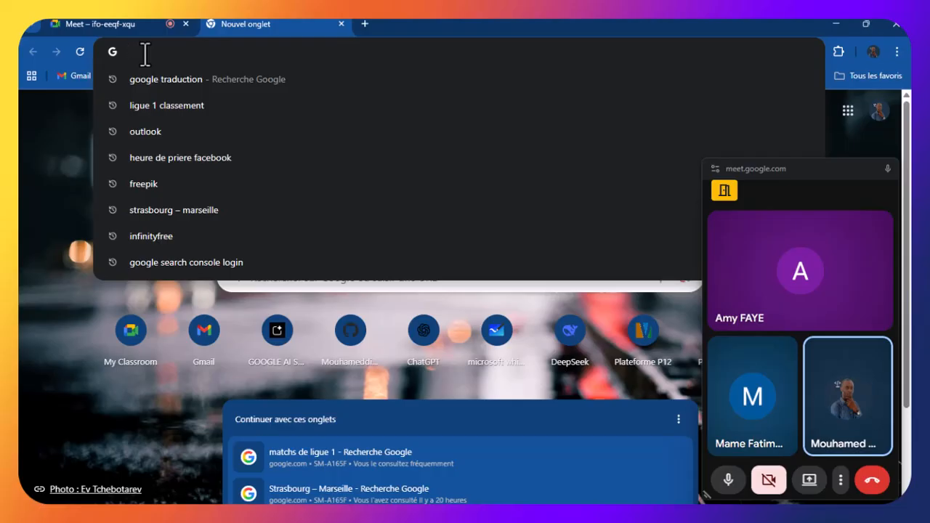
type("inf")
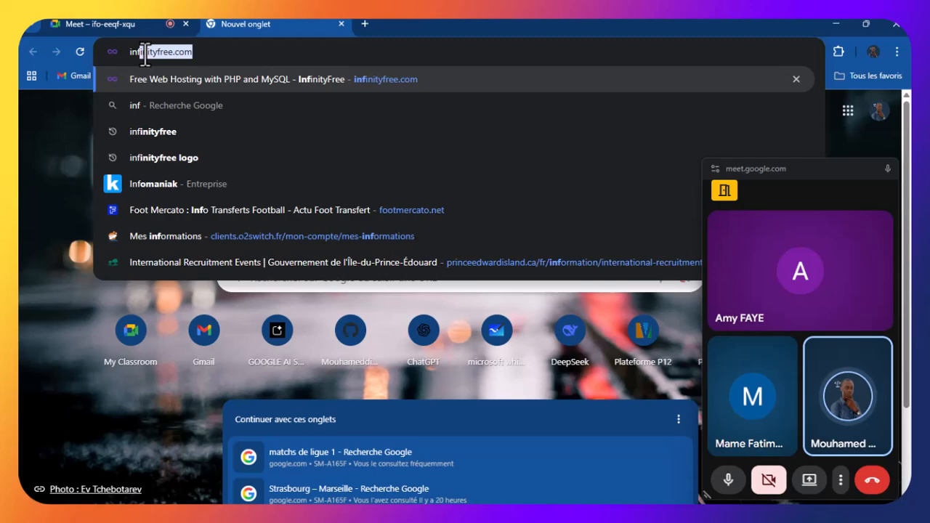
key("Return")
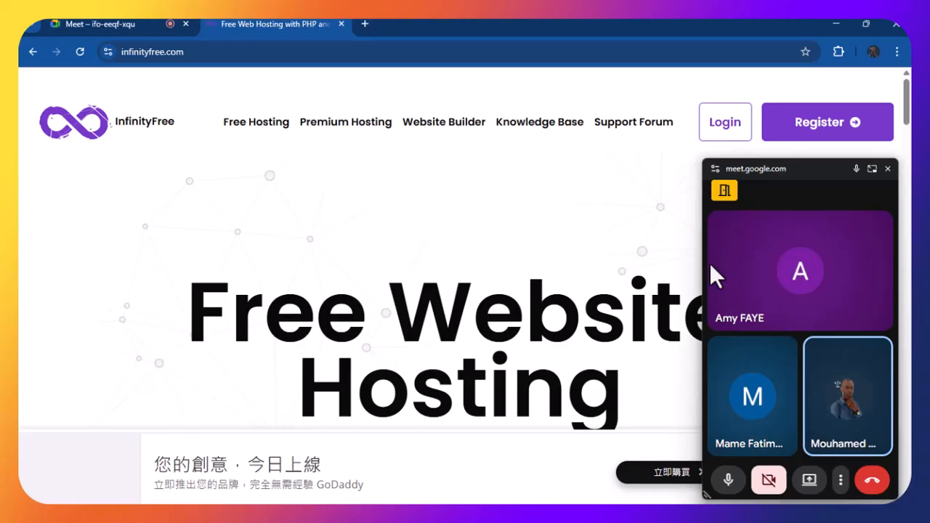
Close the floating Meet window and log in to the InfinityFree Hosting Accounts dashboard
left_click(892, 171)
left_click(725, 132)
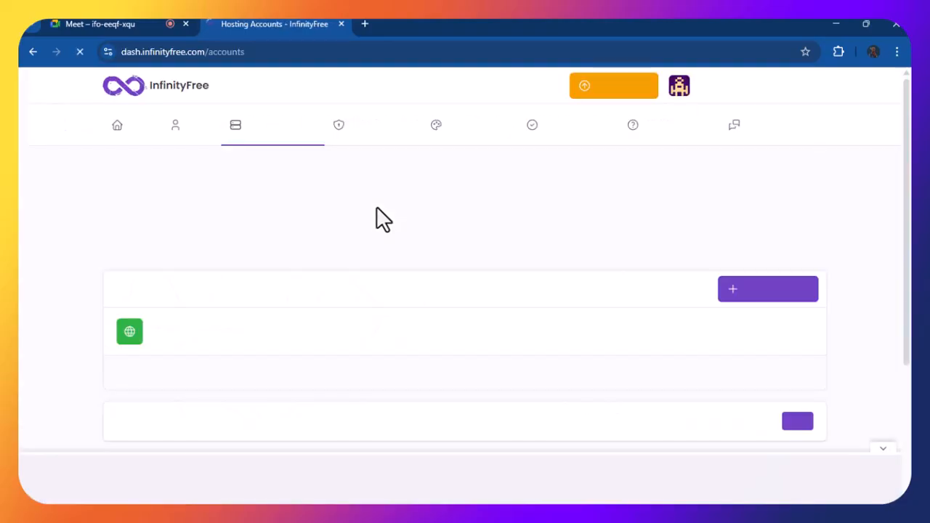
scroll(393, 194, "down", 1)
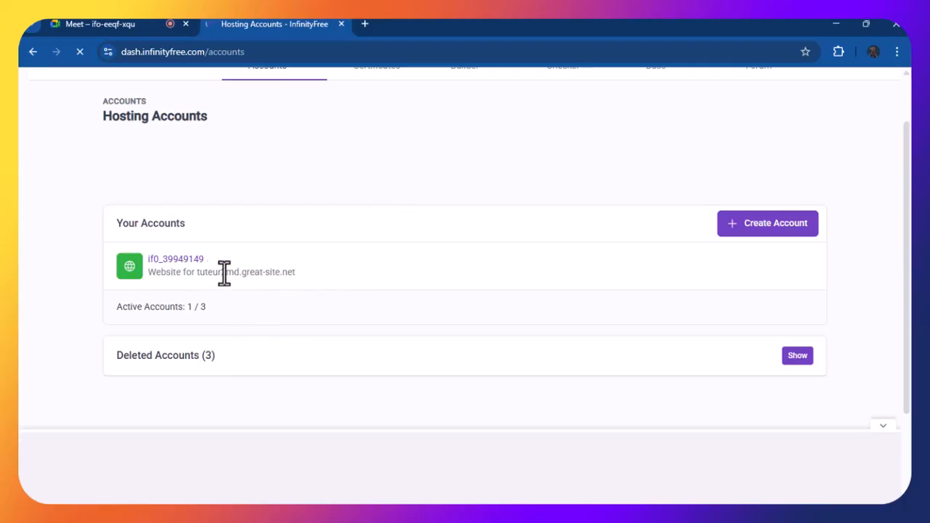
Copy the site address tuteur2md.great-site.net and open a fresh tab
left_click_drag(295, 273, 198, 272)
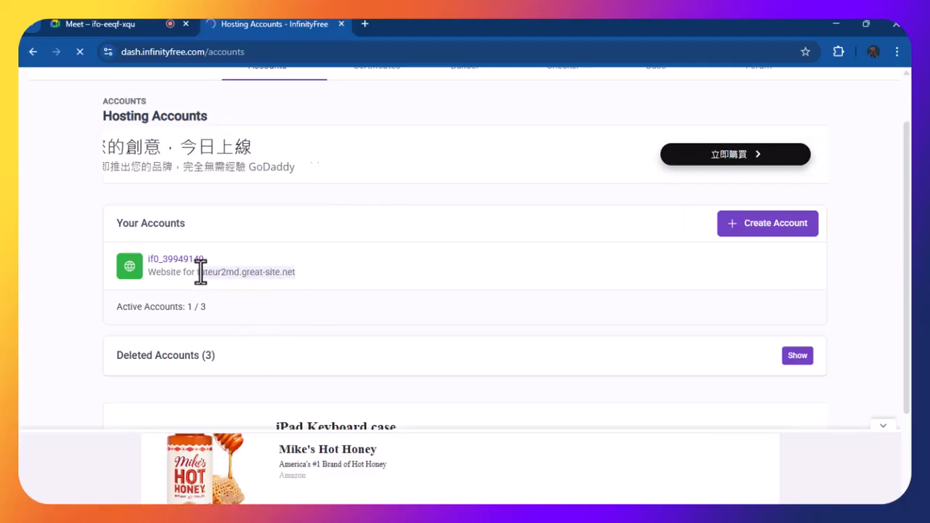
right_click(280, 274)
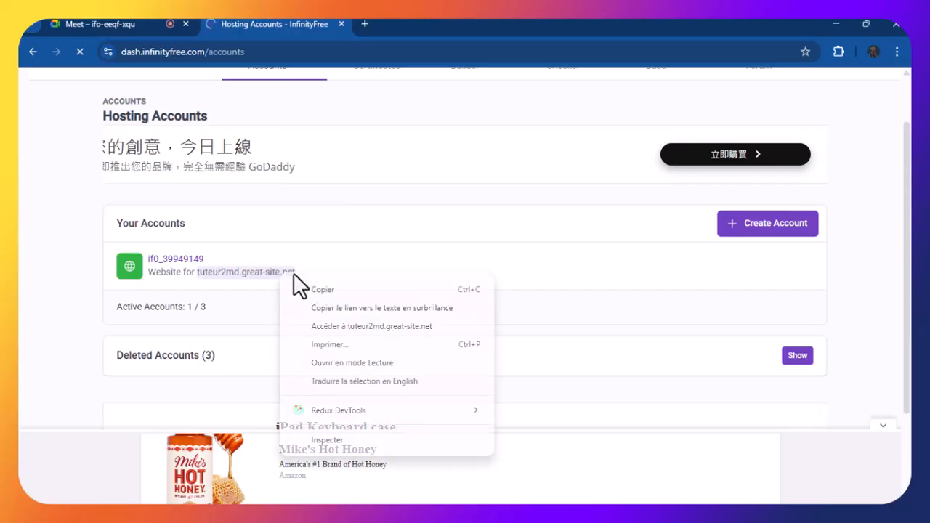
left_click(340, 290)
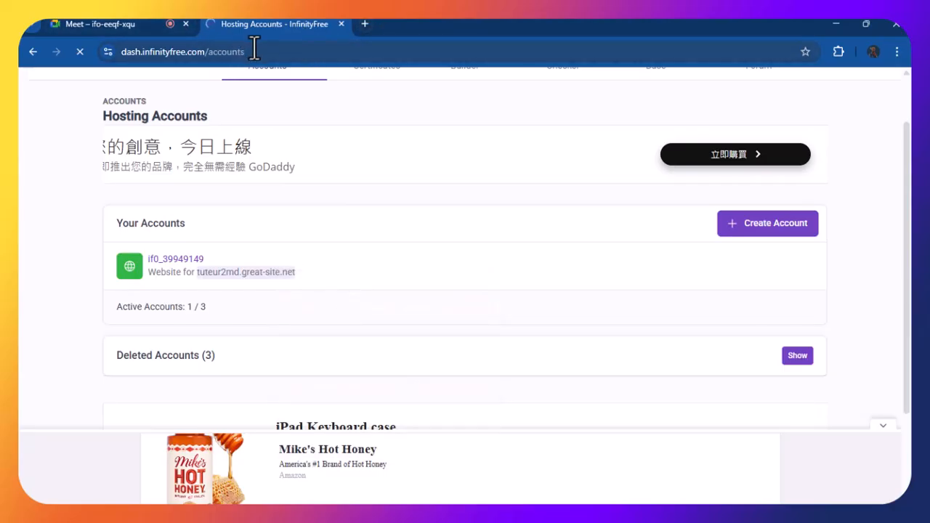
scroll(385, 142, "up", 2)
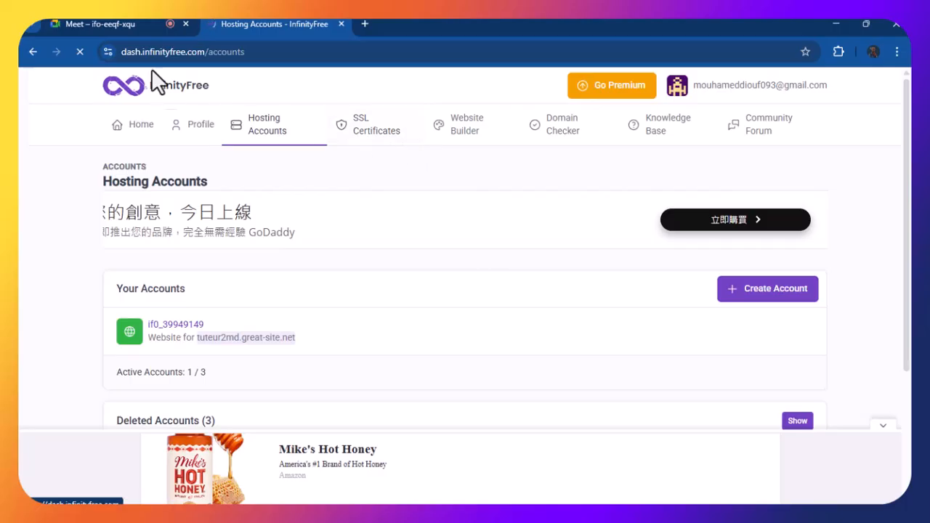
scroll(238, 80, "down", 1)
scroll(245, 85, "up", 1)
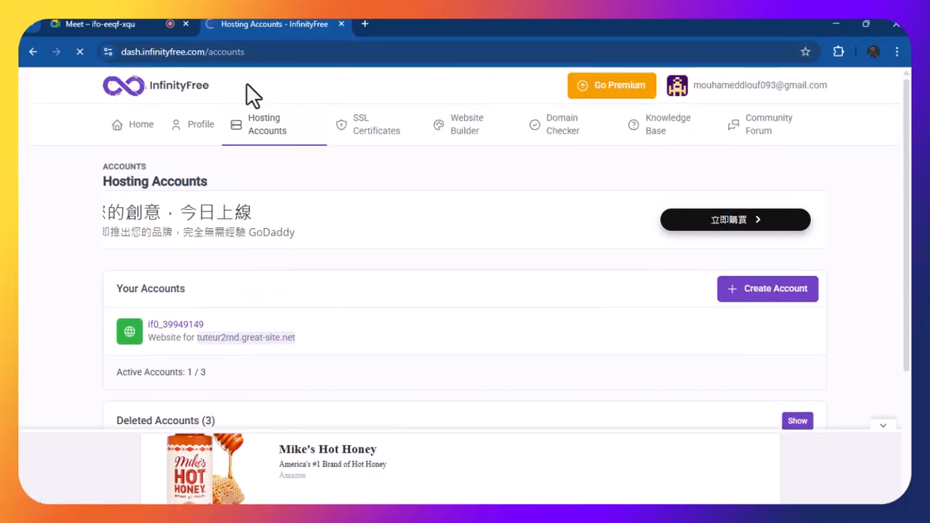
left_click(364, 24)
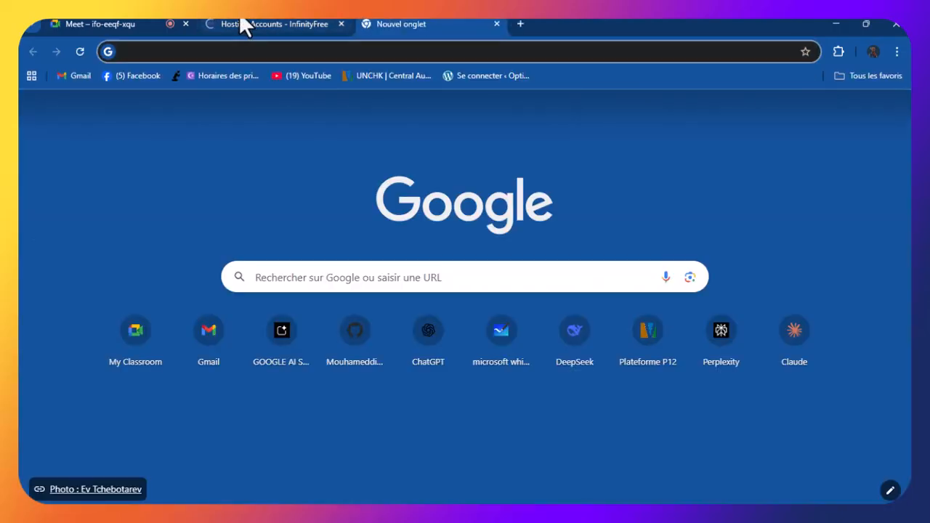
Paste tuteur2md.great-site.net over the Hosting Accounts page address and load the blog
left_click(258, 24)
left_click(308, 58)
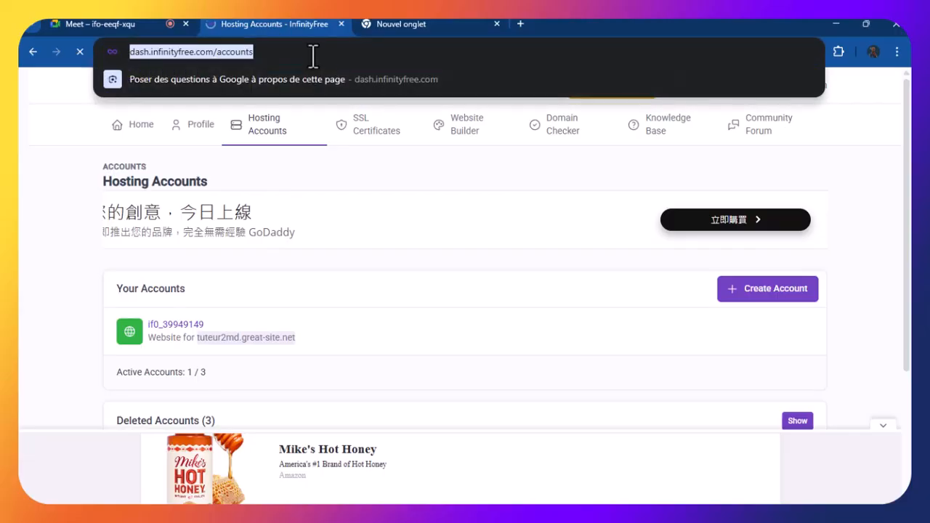
key("ctrl+v")
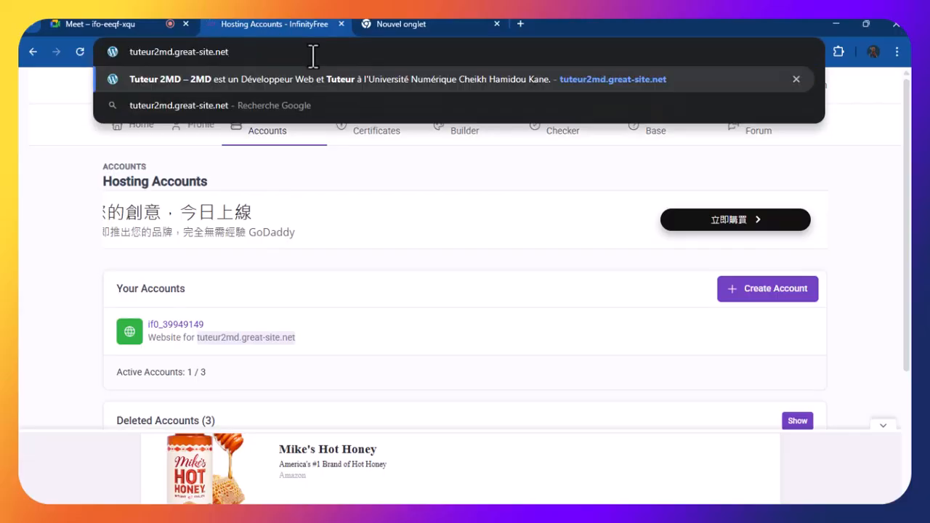
key("Return")
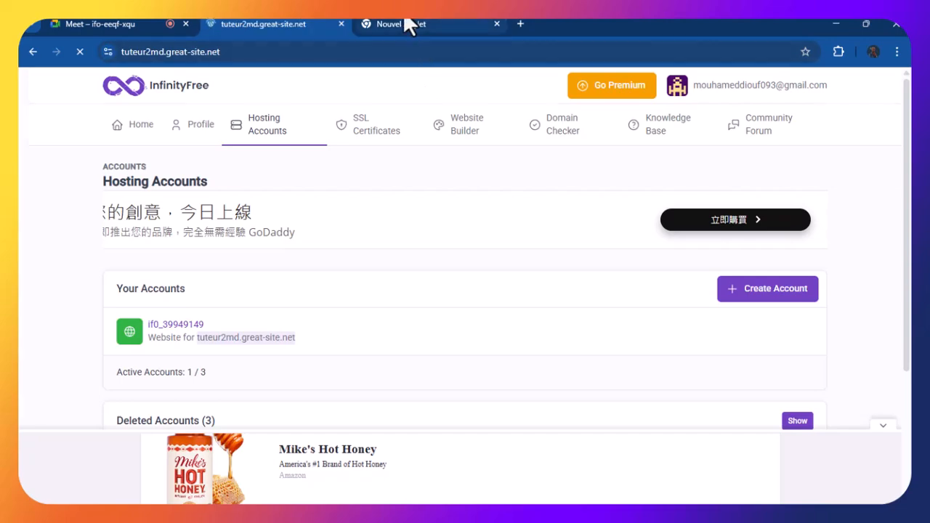
Switch back and forth between the Tuteur 2MD tab and the new tab, ending on the new tab
left_click(396, 22)
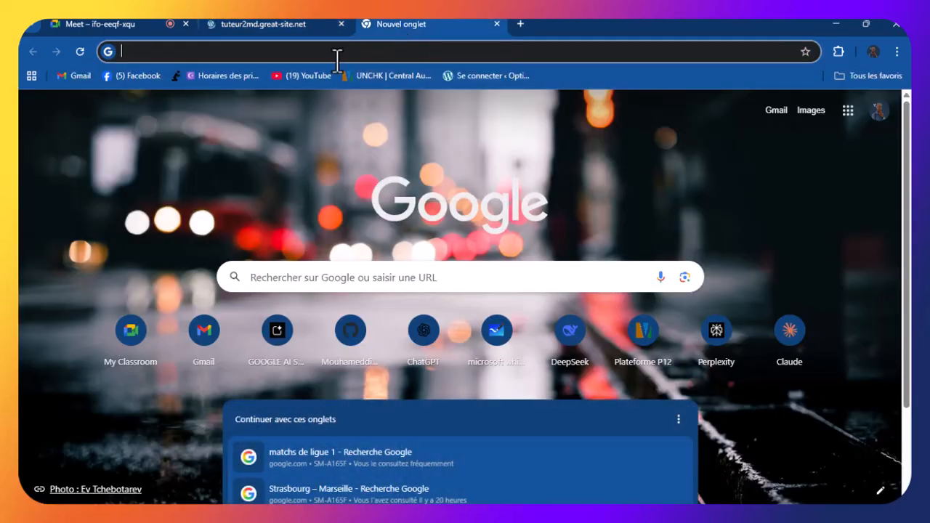
left_click(243, 22)
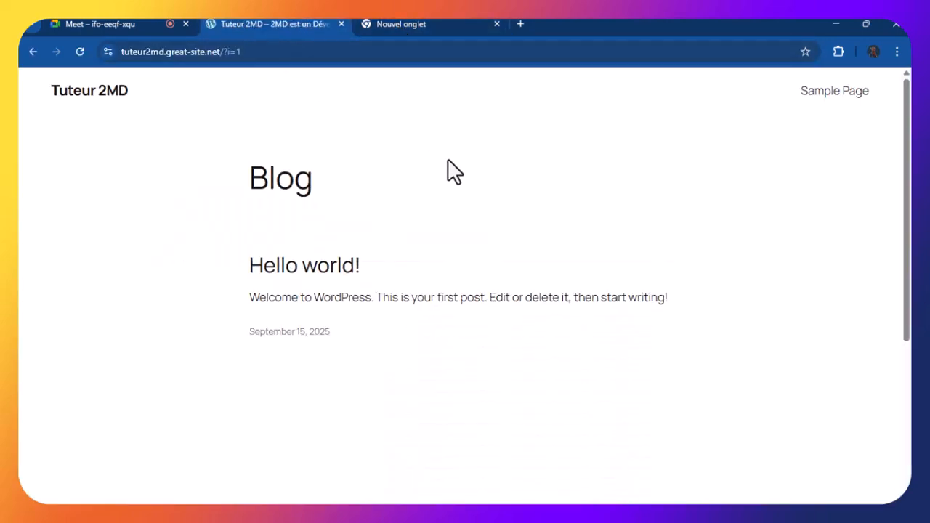
scroll(445, 163, "down", 5)
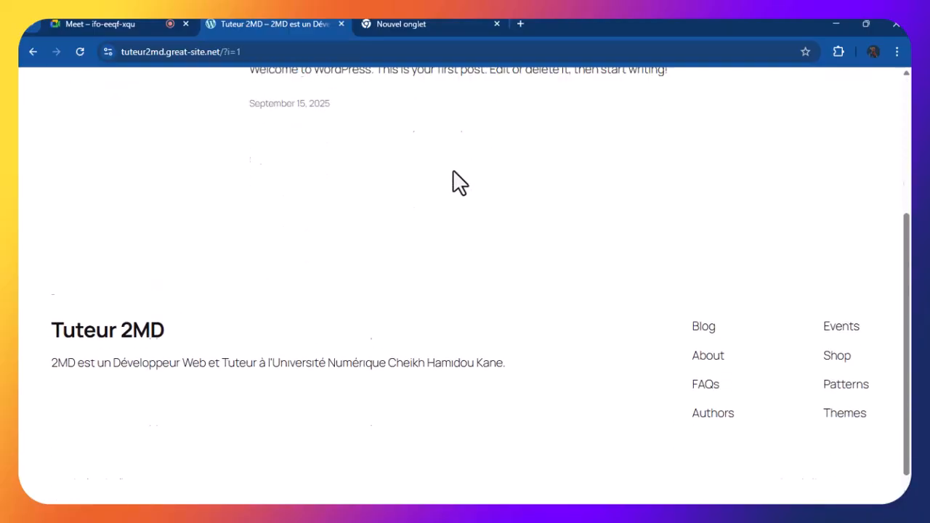
scroll(452, 174, "up", 5)
left_click(242, 51)
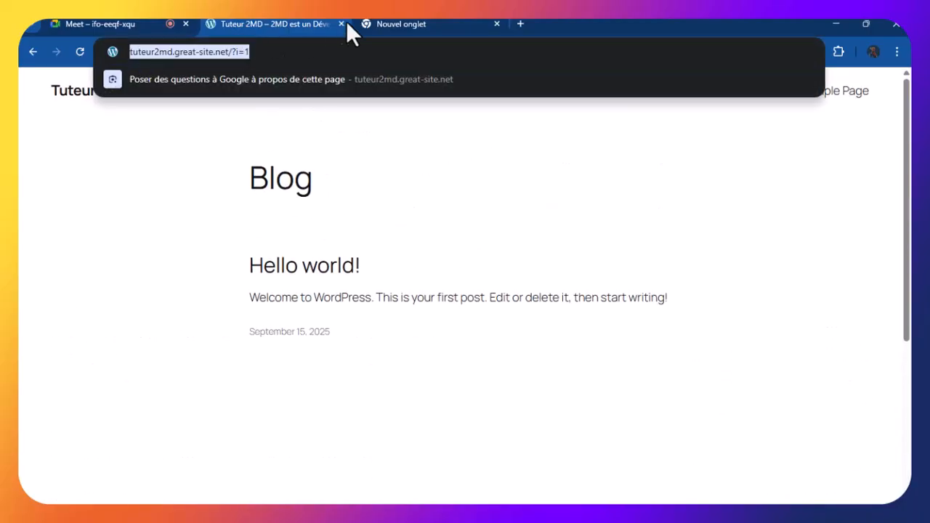
left_click(422, 22)
left_click(285, 24)
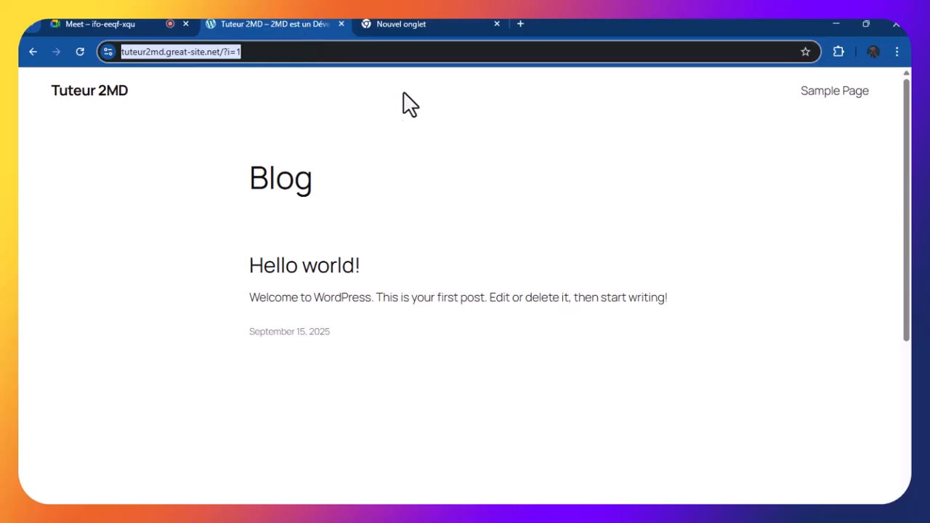
left_click(383, 25)
left_click(232, 24)
left_click(279, 51)
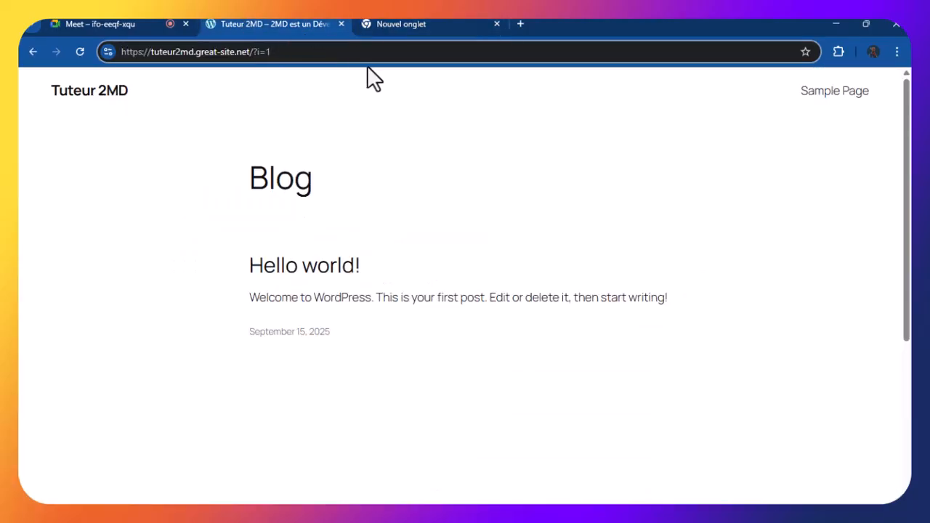
left_click(397, 25)
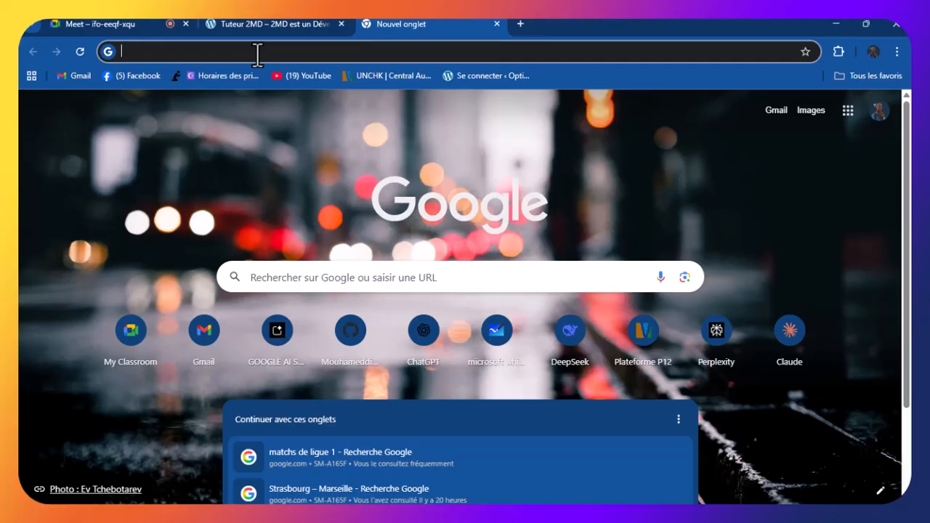
Load the InfinityFree website from the address bar by typing 'infinity'
type("u")
key("BackSpace")
key("BackSpace")
type("in")
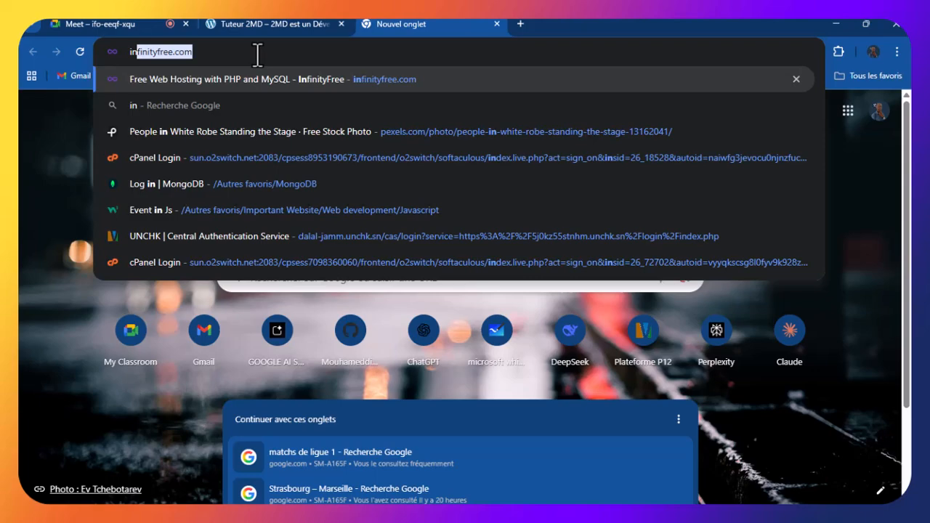
type("finity")
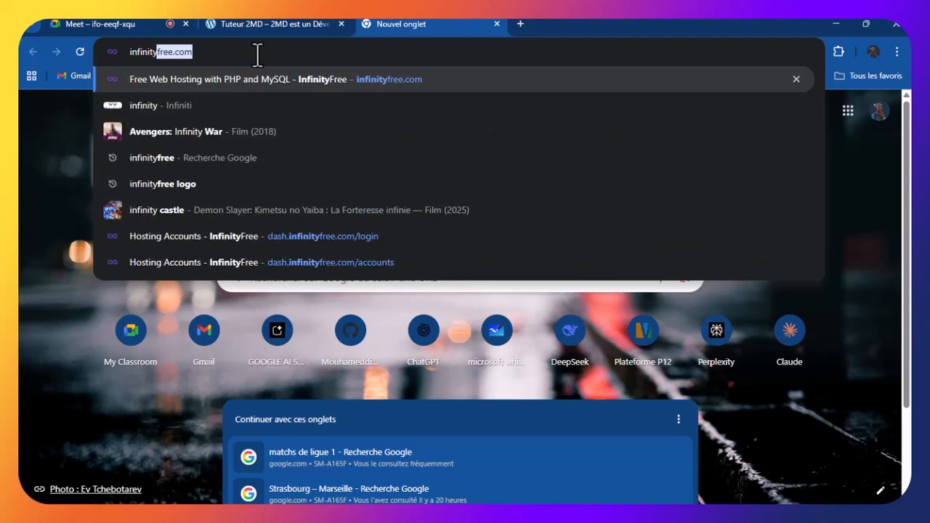
key("Return")
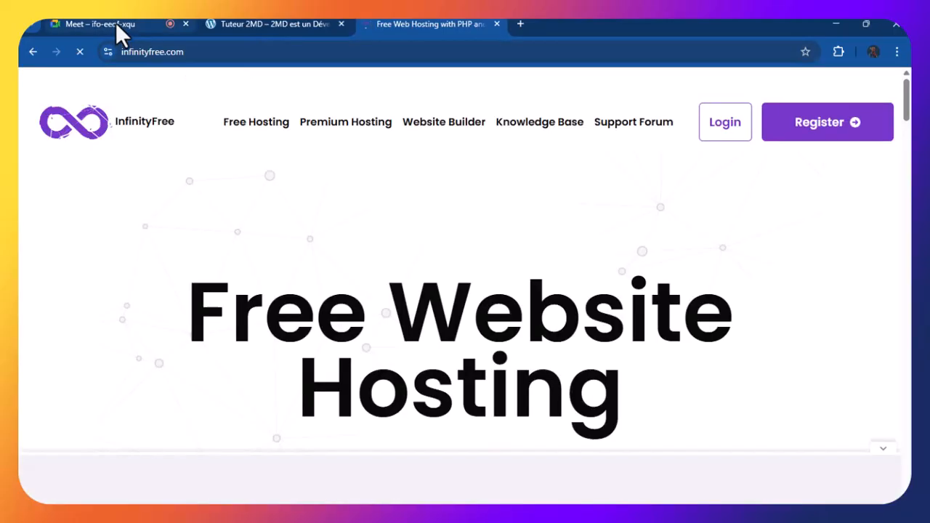
Cycle through the Meet, WordPress and hosting tabs, then open another blank tab
left_click(116, 22)
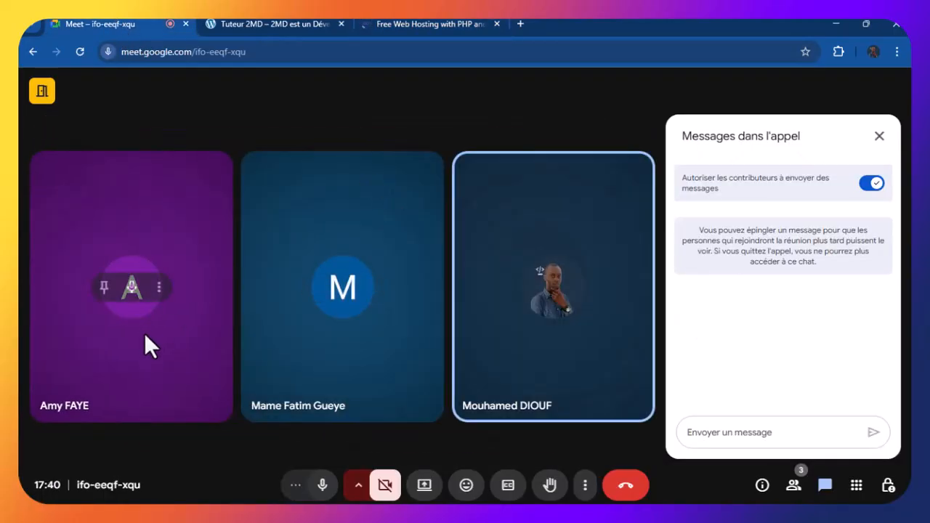
left_click(388, 24)
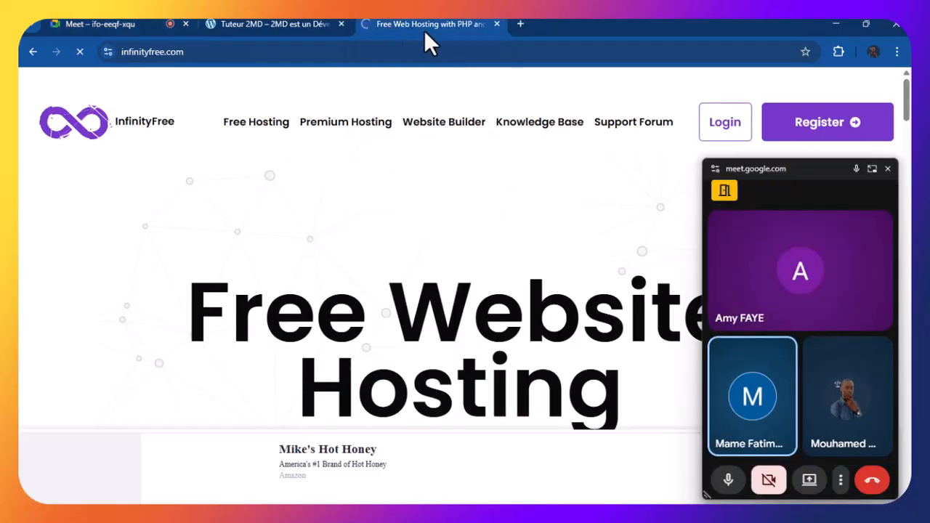
left_click(275, 22)
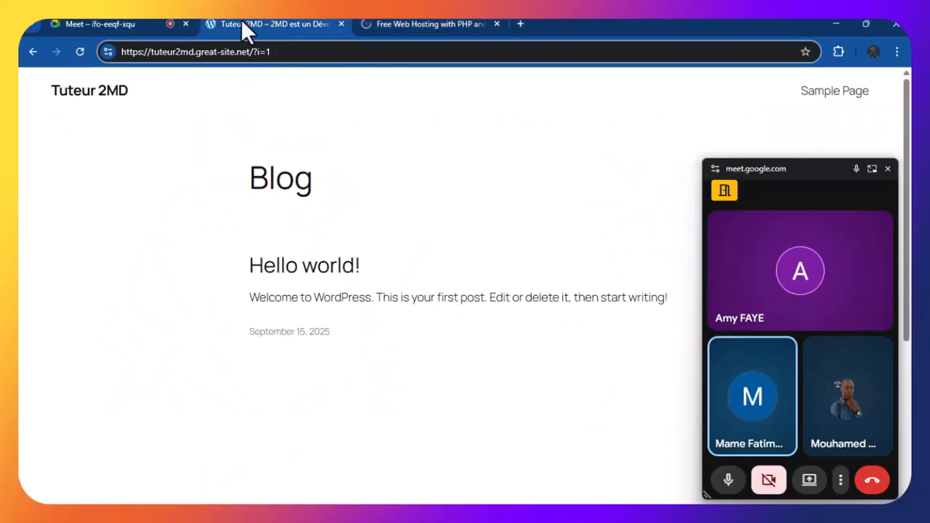
left_click(120, 24)
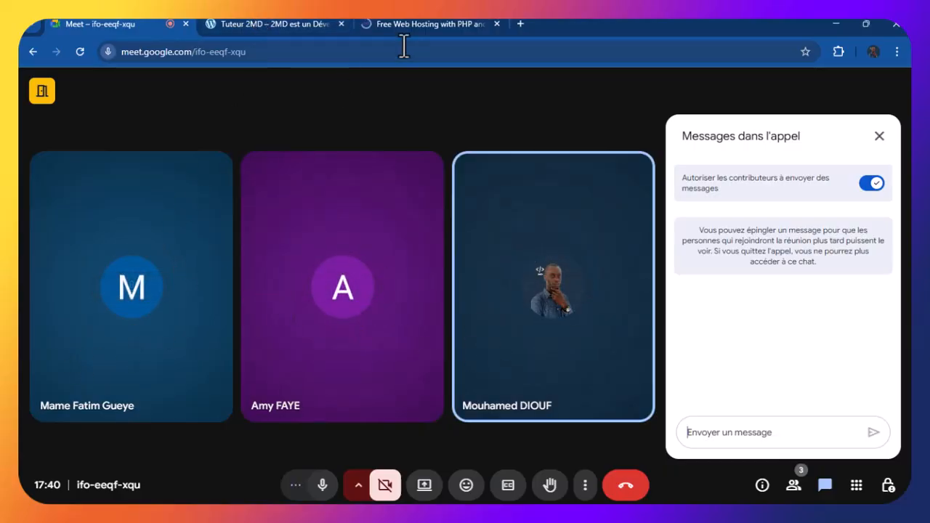
left_click(423, 25)
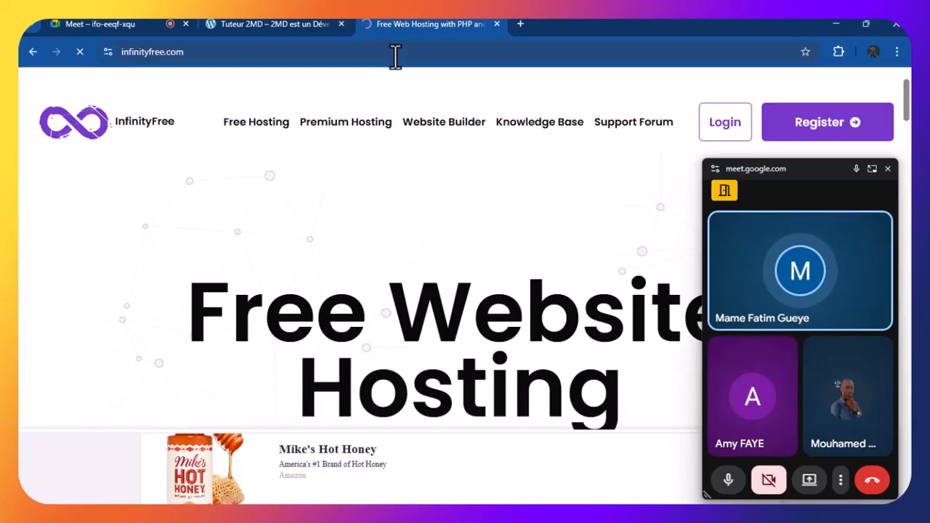
left_click(267, 23)
left_click(302, 50)
left_click(396, 22)
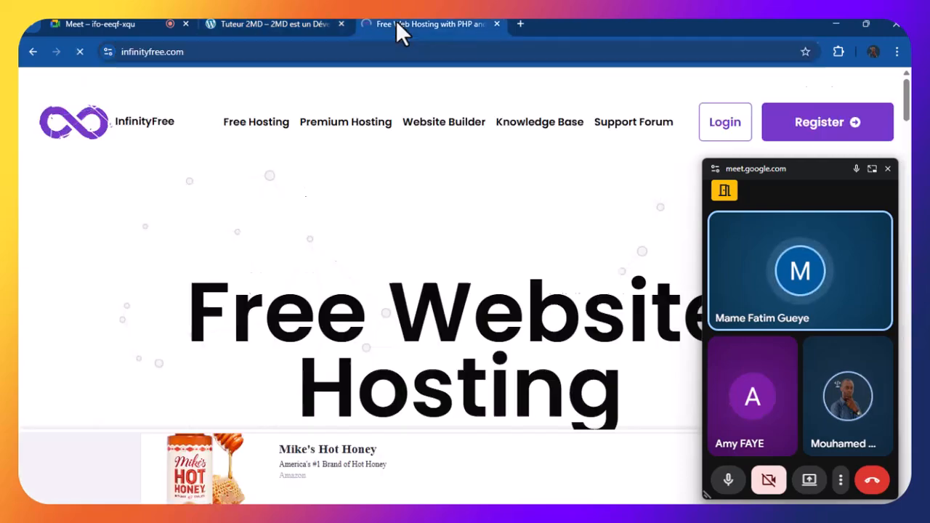
left_click(516, 24)
Enter the participant's subdomain ending in .infinityfree.net in the blank tab's address bar
left_click(432, 24)
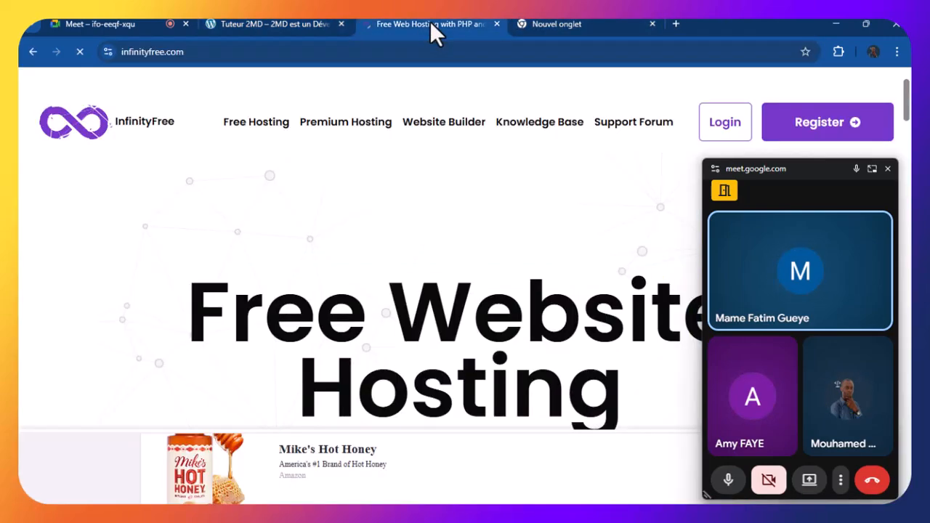
left_click(546, 27)
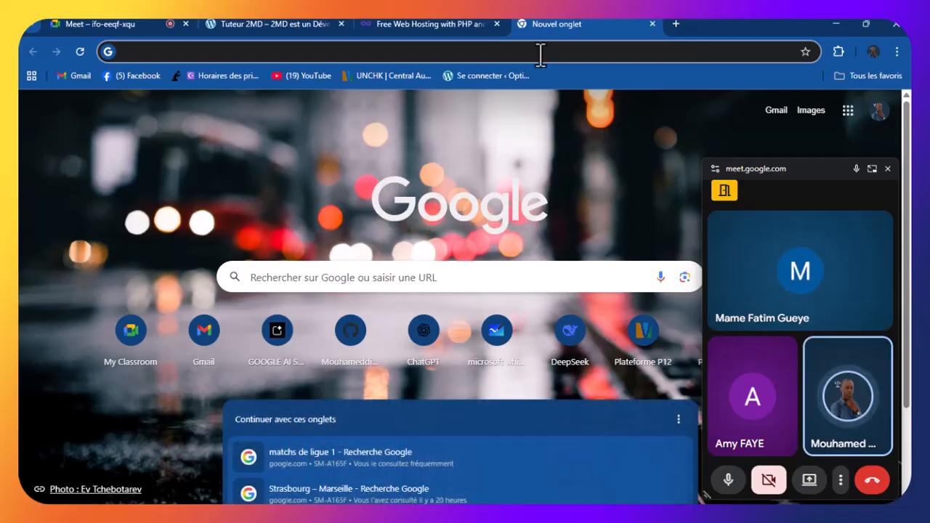
type("maf")
key("BackSpace")
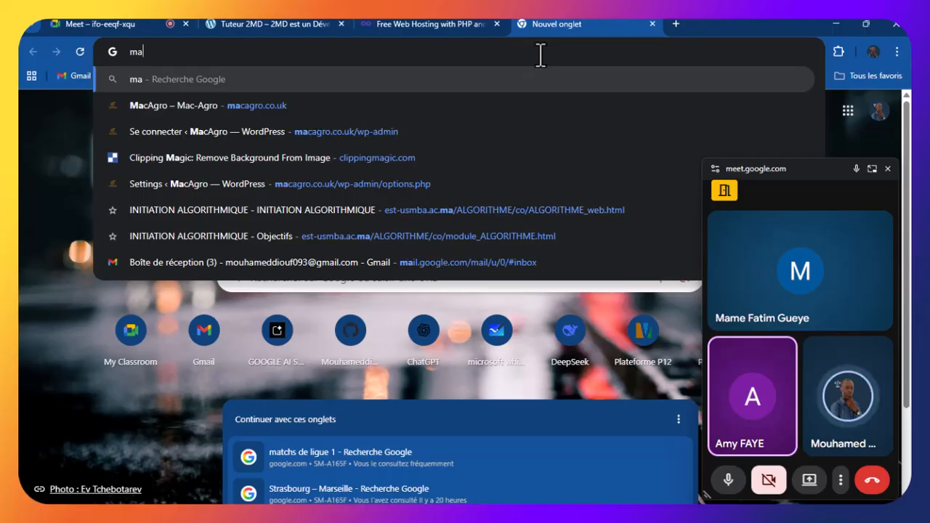
type("mefatime")
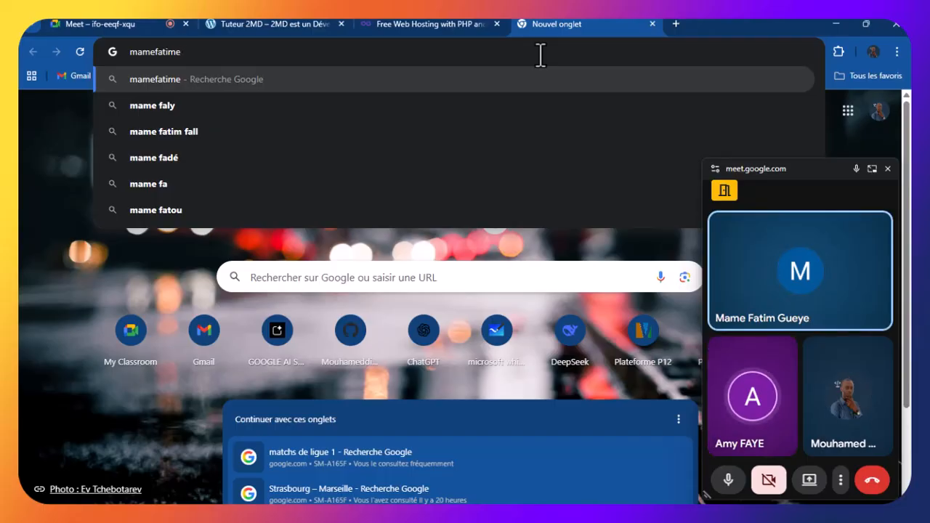
type(".in")
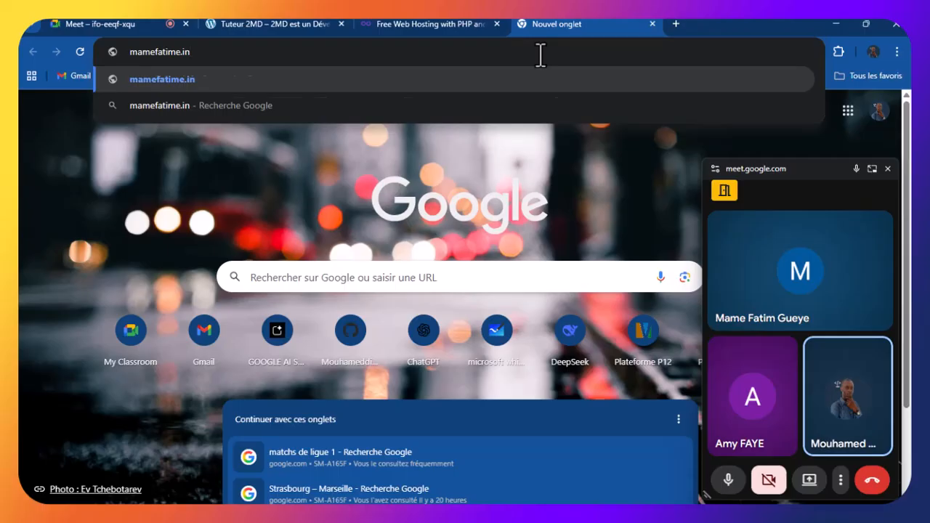
type("fini")
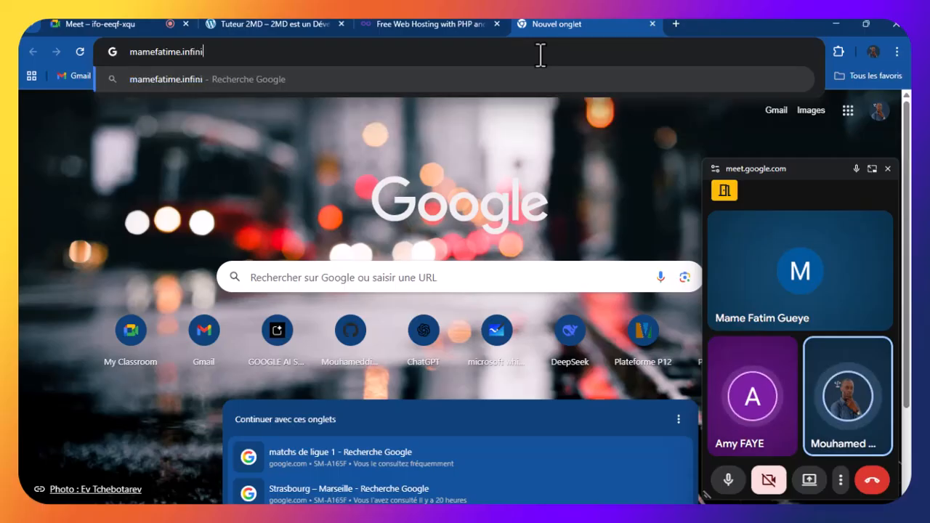
type("ty")
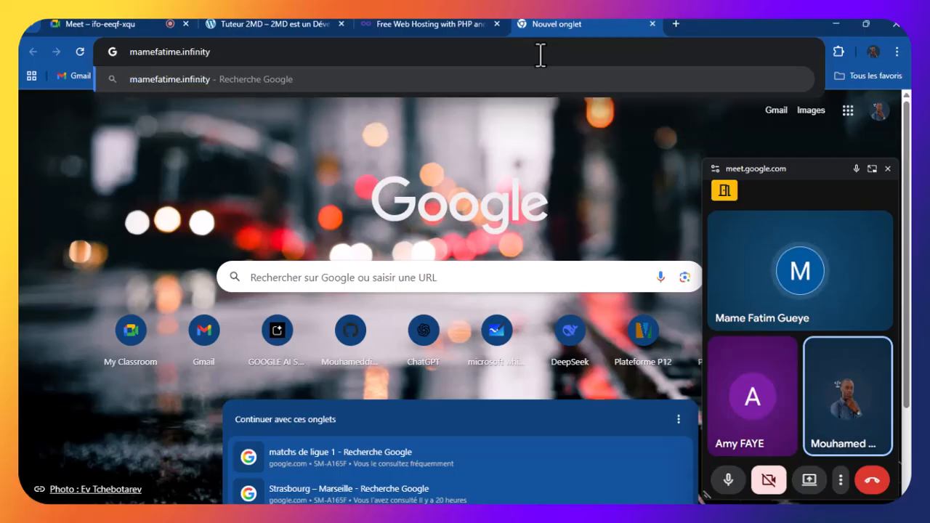
type("free")
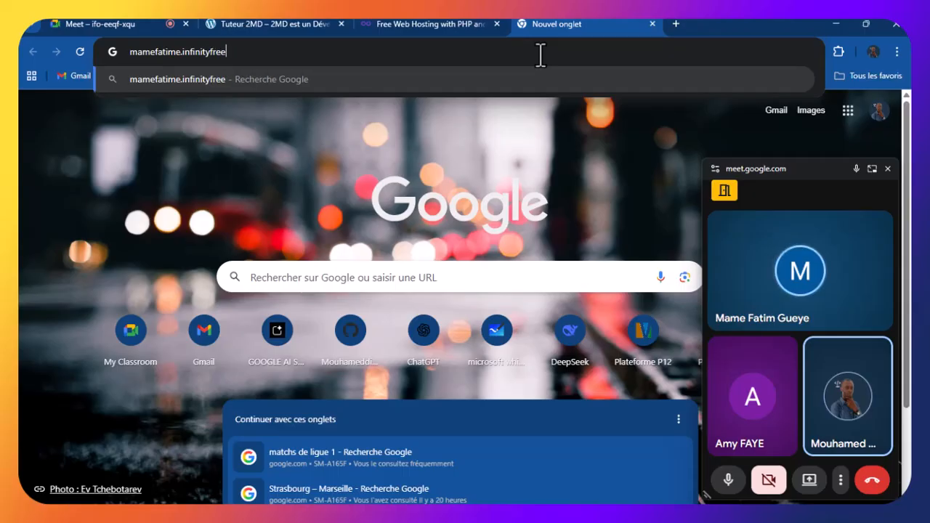
type(".net")
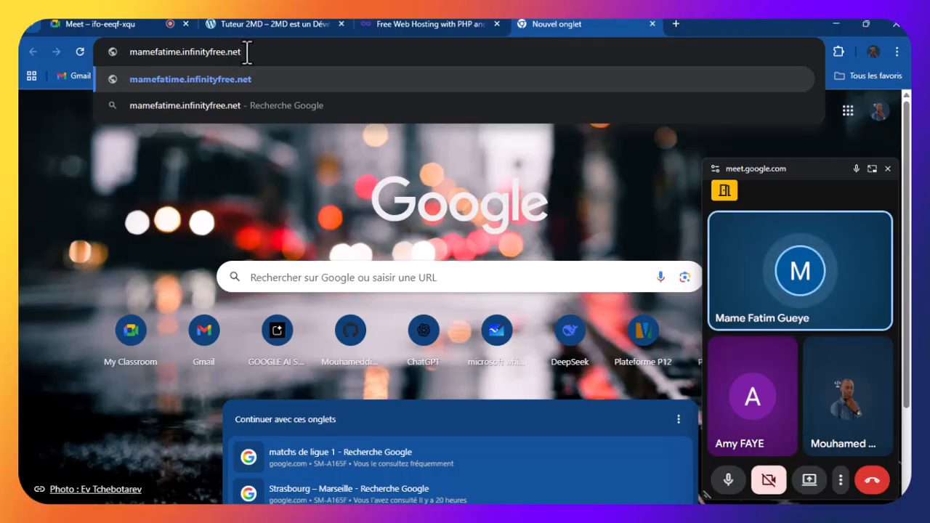
Copy the typed .infinityfree.net address and load it, which returns DNS_PROBE_FINISHED_NXDOMAIN
left_click_drag(246, 52, 144, 53)
right_click(146, 49)
left_click(206, 142)
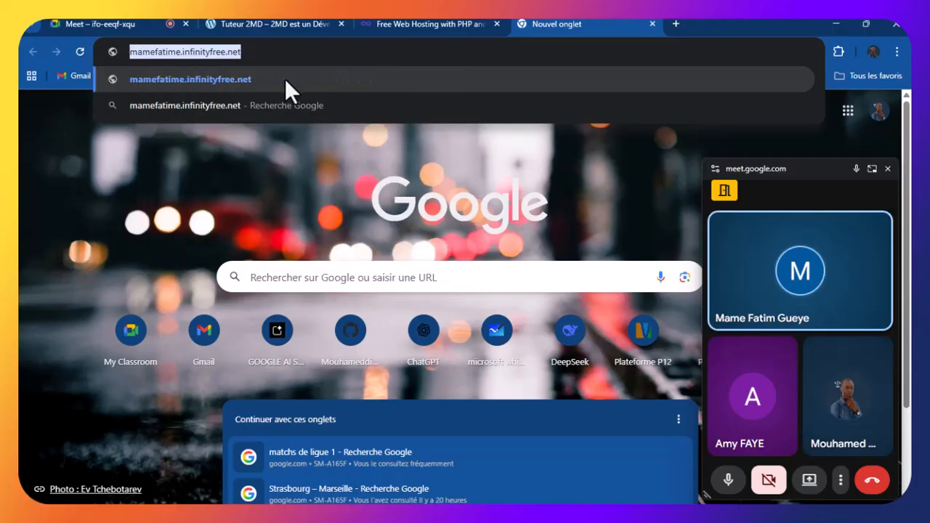
key("Return")
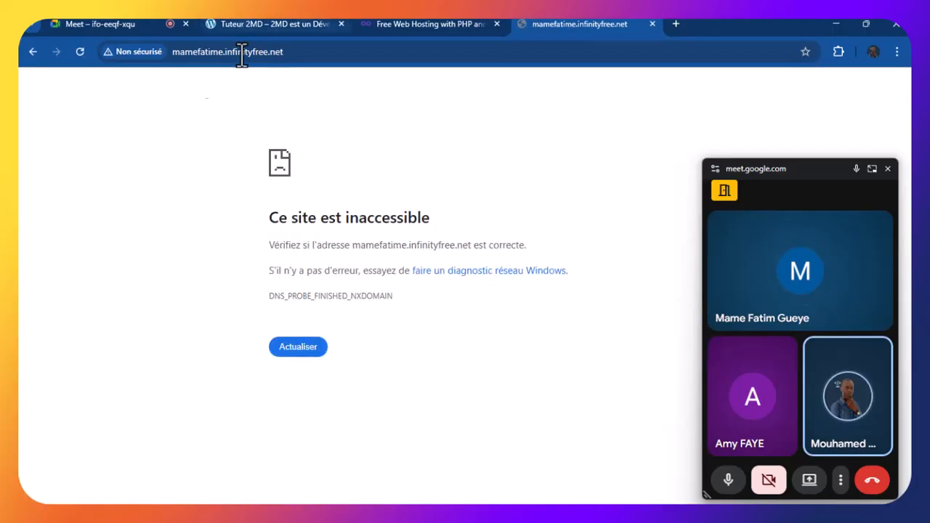
Change the address ending from .net to .me, load it, and return to the Meet call
double_click(256, 57)
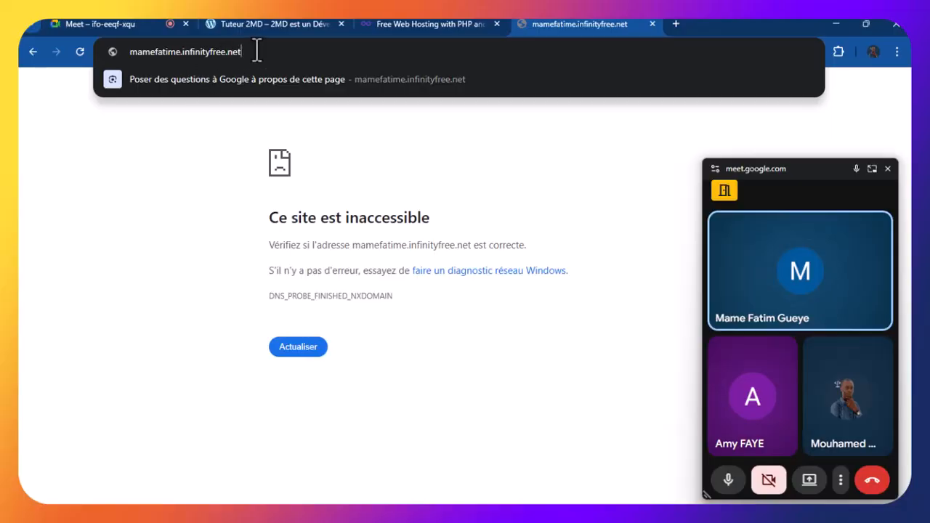
key("BackSpace")
key("BackSpace")
type("me")
key("Return")
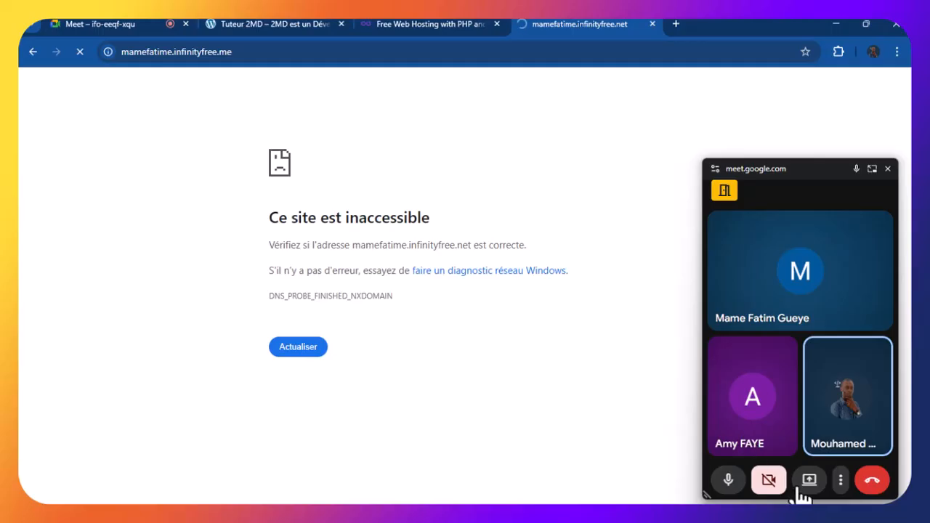
left_click(73, 25)
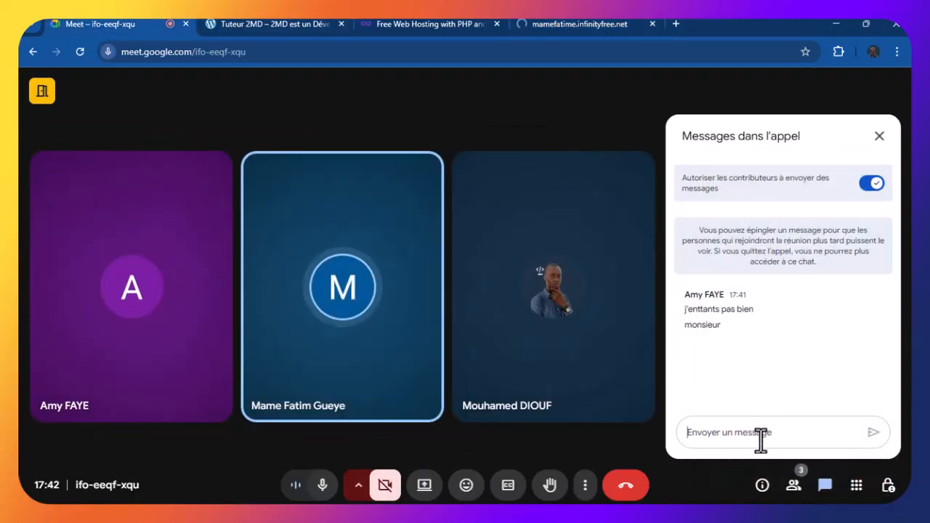
Draft the unsent chat reply 'Pourtant la connexion est' in the Meet message box
type("Pourtant")
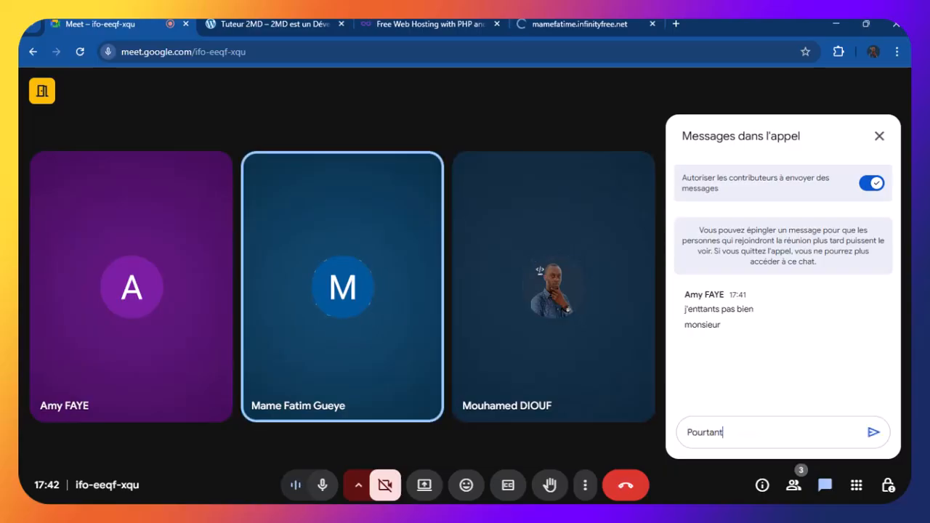
type(" la c")
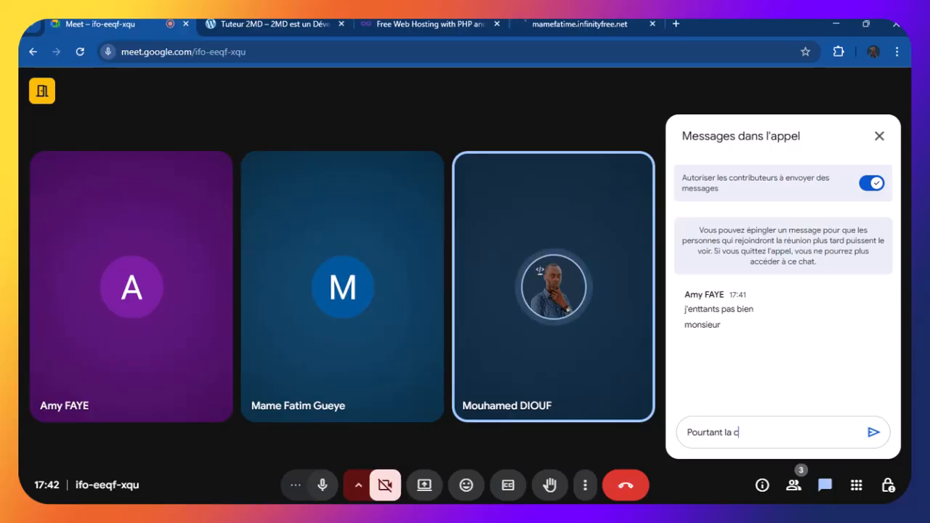
type("onnexion est")
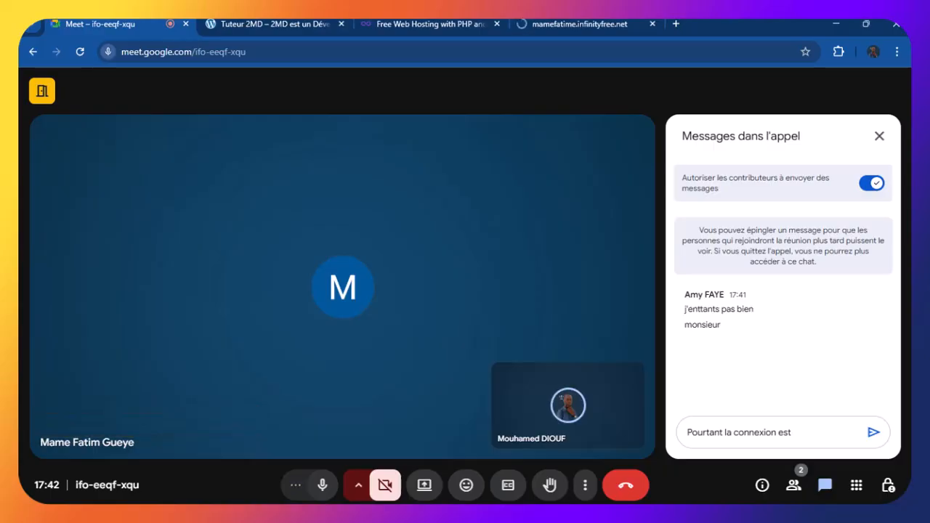
Return to the unreachable tab and reload its .infinityfree.me address
left_click(555, 21)
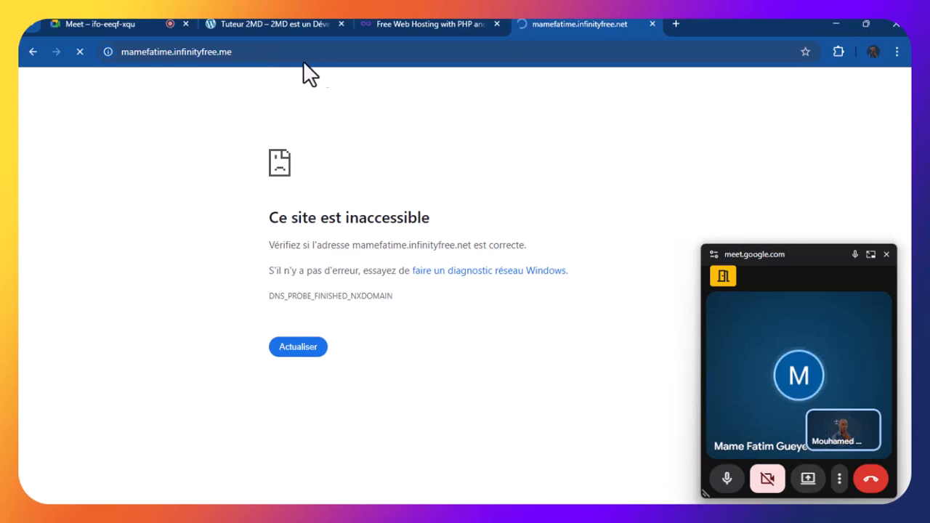
left_click(320, 52)
left_click(320, 53)
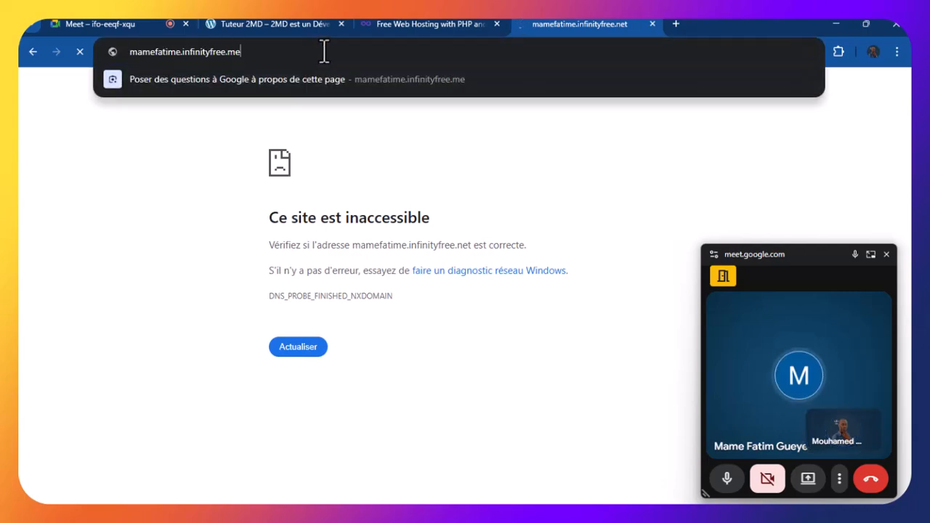
left_click(612, 184)
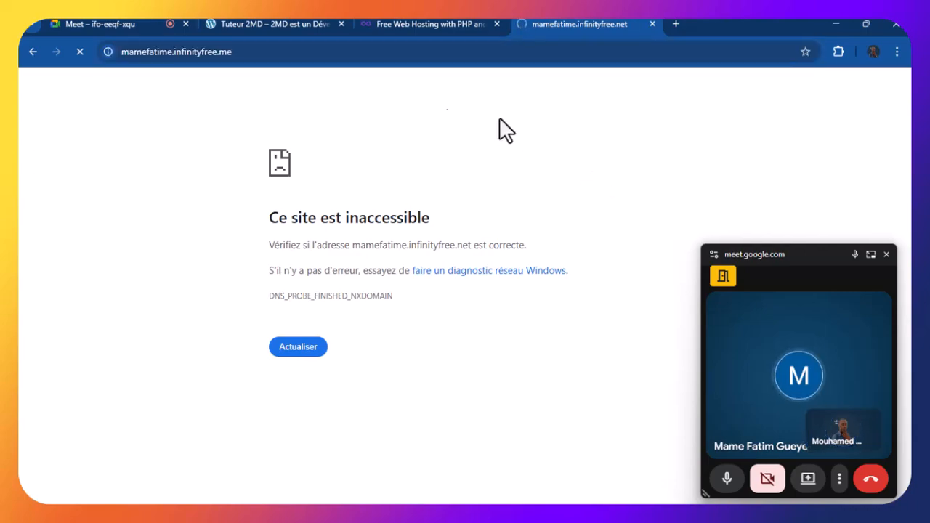
left_click(261, 50)
left_click(276, 51)
key("Return")
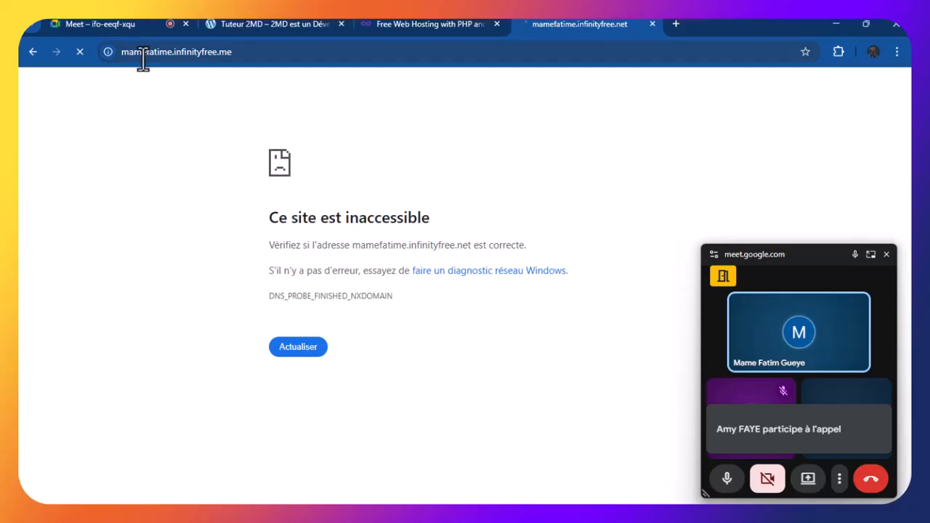
Glance at the WordPress tab, then reload the .infinityfree.me address once more
left_click(238, 27)
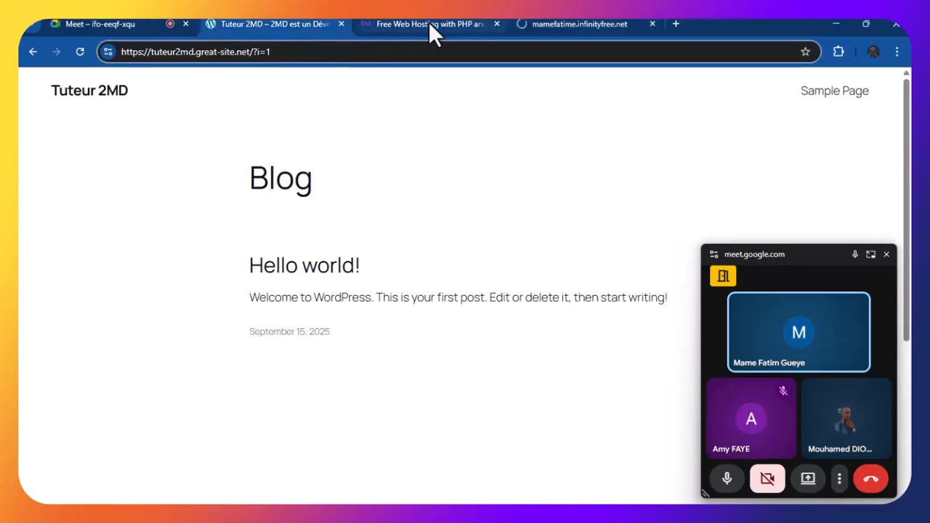
left_click(551, 33)
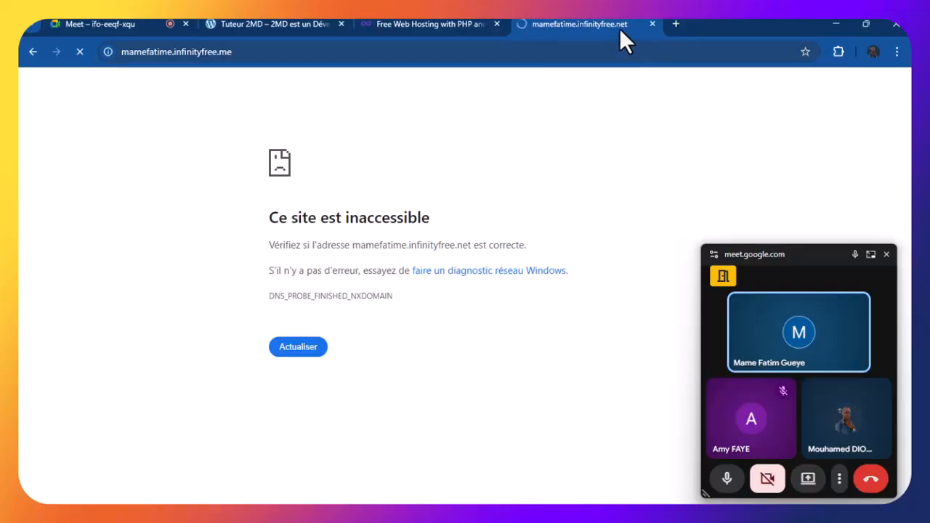
left_click(264, 55)
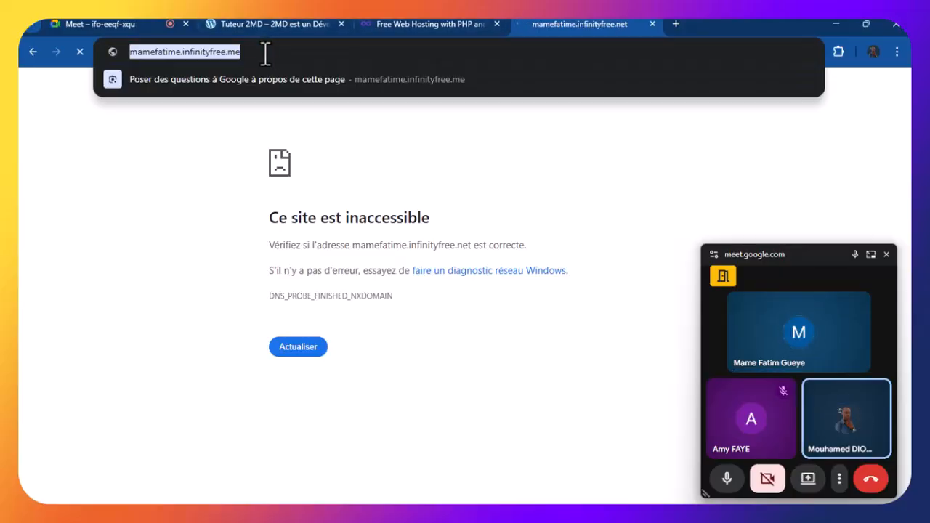
left_click(273, 53)
key("Return")
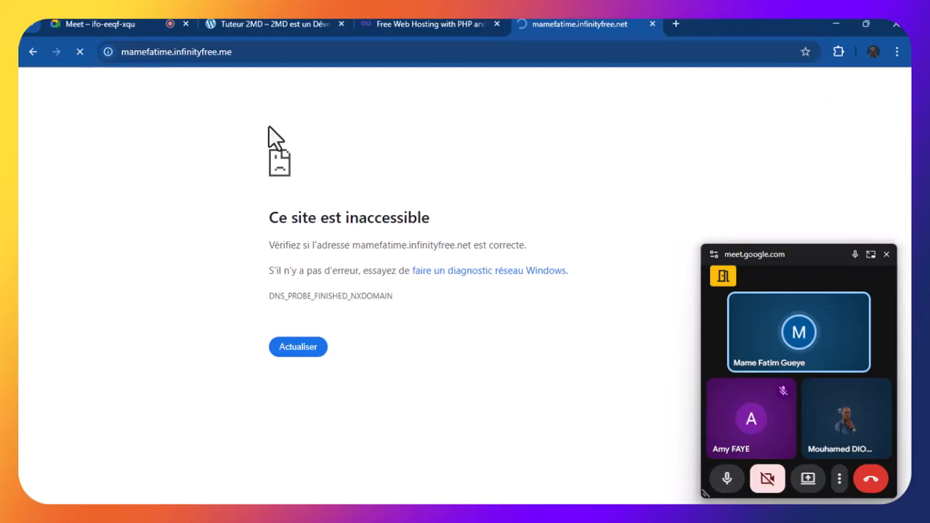
Close the failing tab, type the site's .infinityfree.me address, then go back to the Meet call
left_click(652, 24)
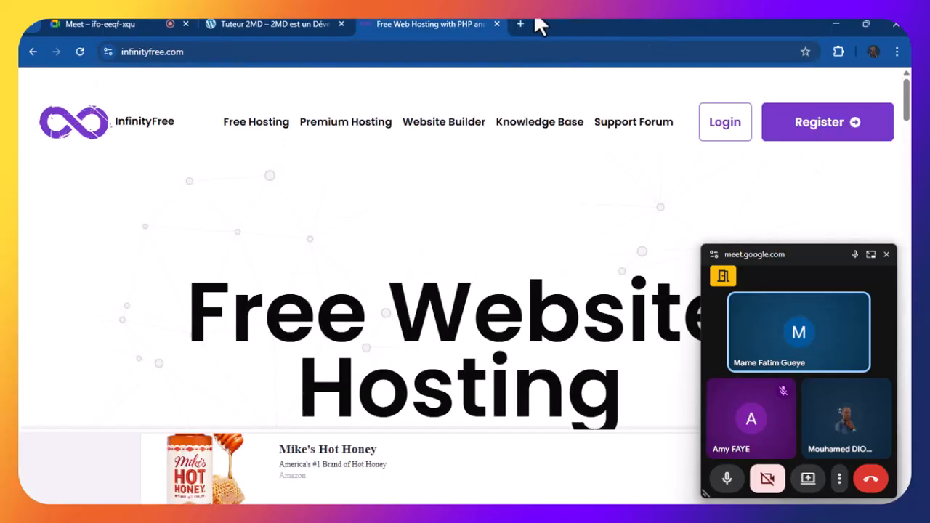
left_click(474, 51)
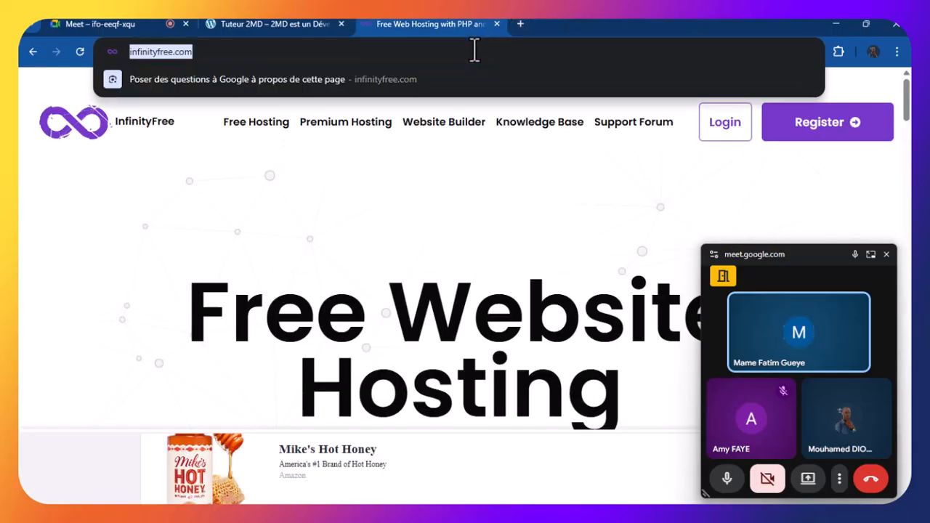
type("pm")
key("BackSpace")
key("BackSpace")
type("mat")
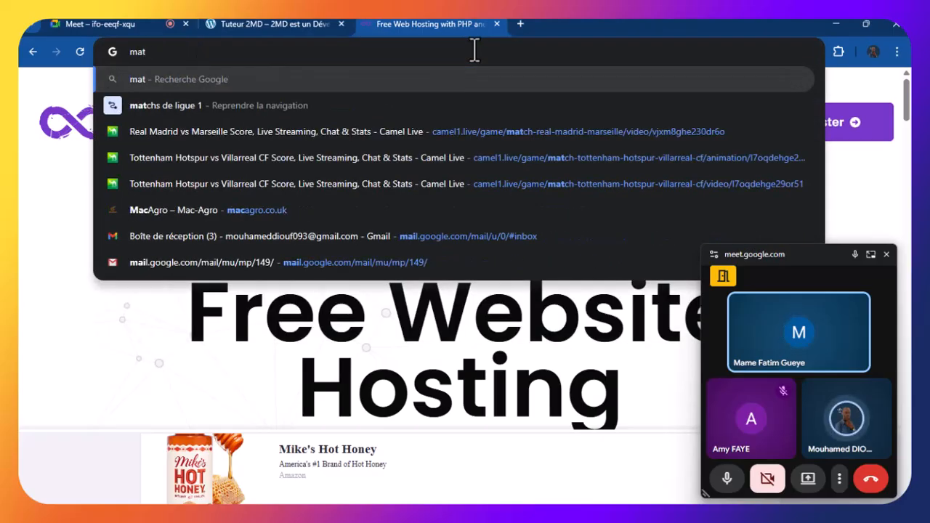
key("BackSpace")
type("me")
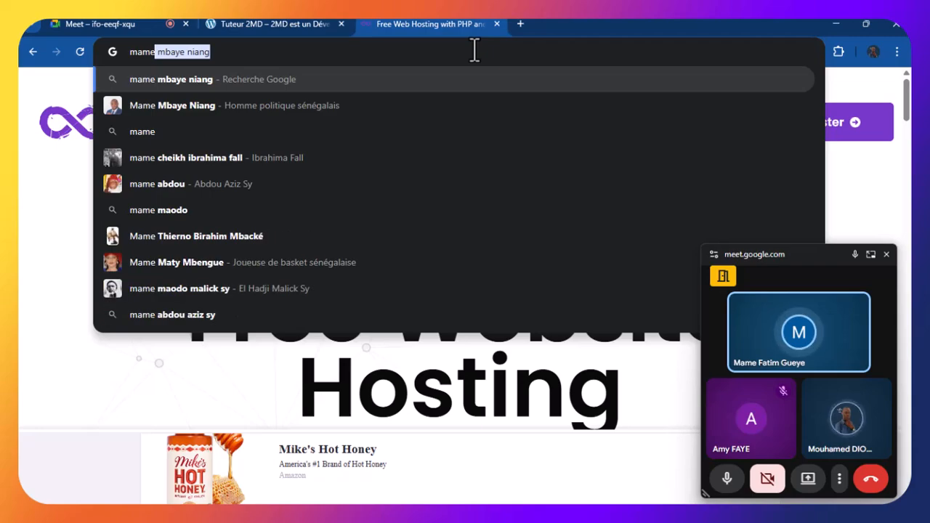
type("fatim")
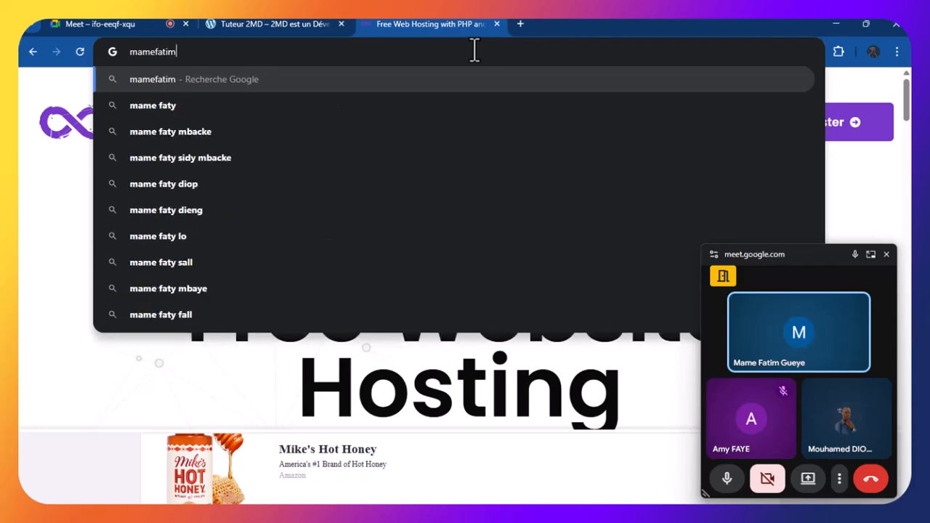
type("e.infinit")
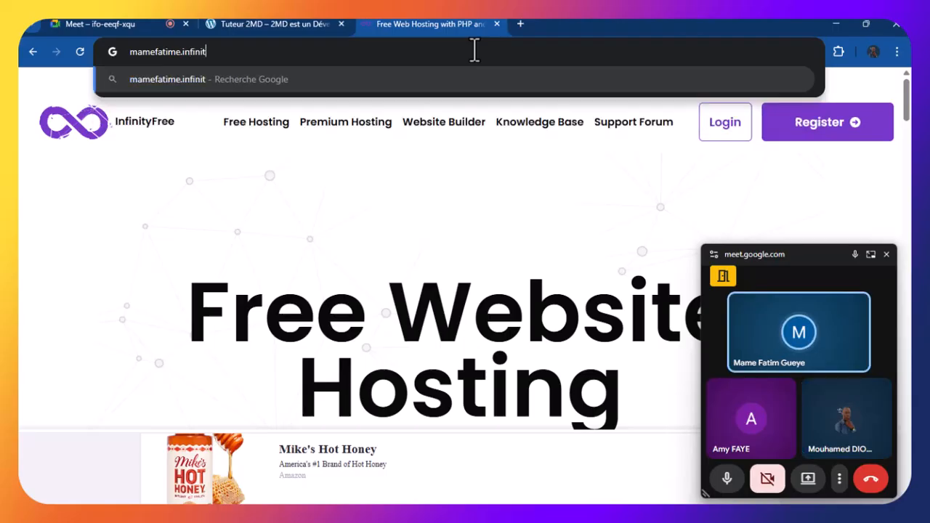
type("yfree")
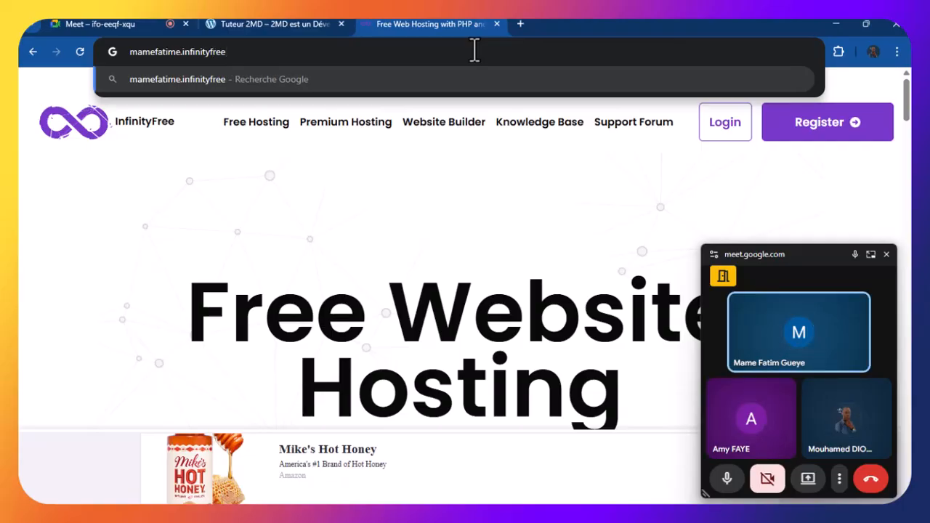
type(".me")
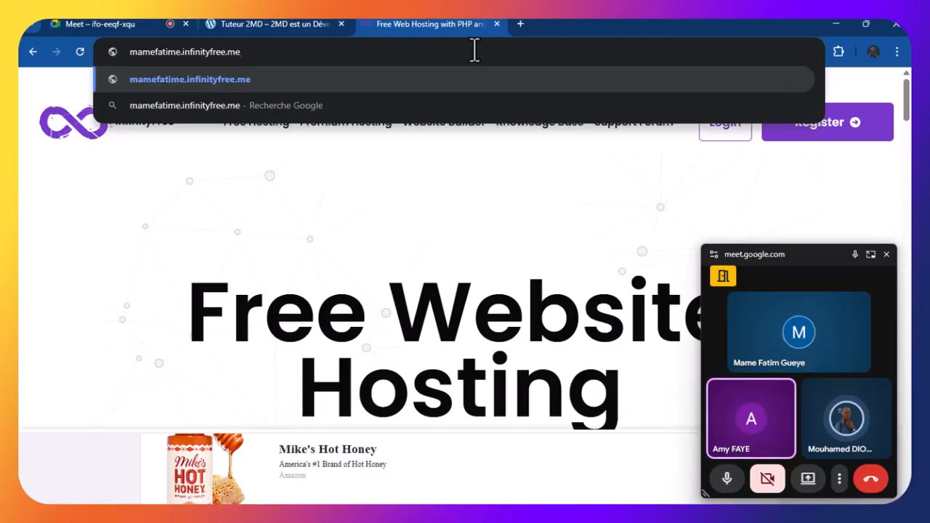
left_click(252, 22)
left_click(127, 22)
Present the entire screen (Tout l'écran) to the Meet call, past the sharing warning
left_click(420, 484)
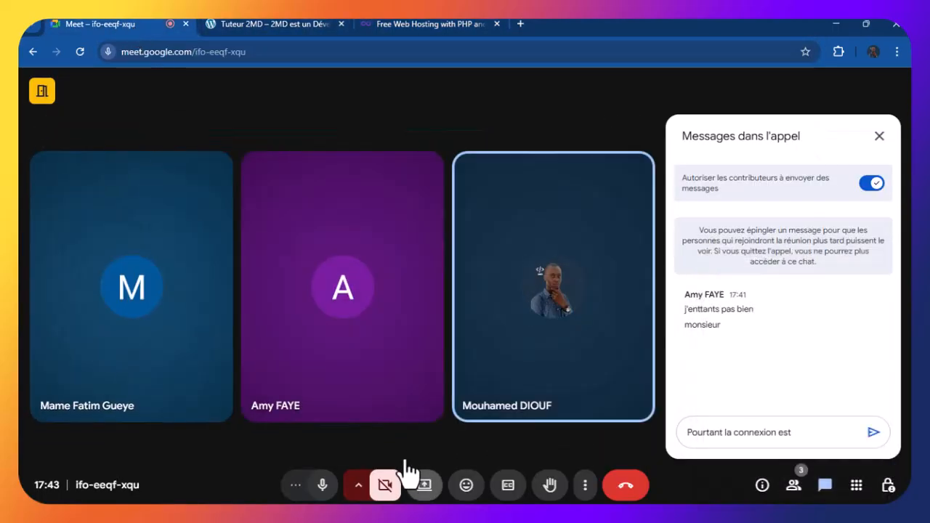
left_click(581, 129)
left_click(379, 190)
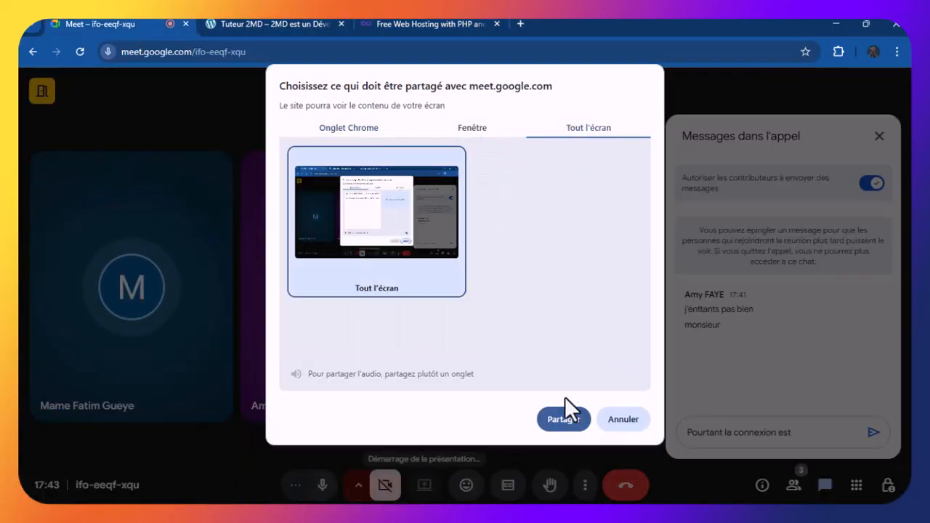
left_click(565, 411)
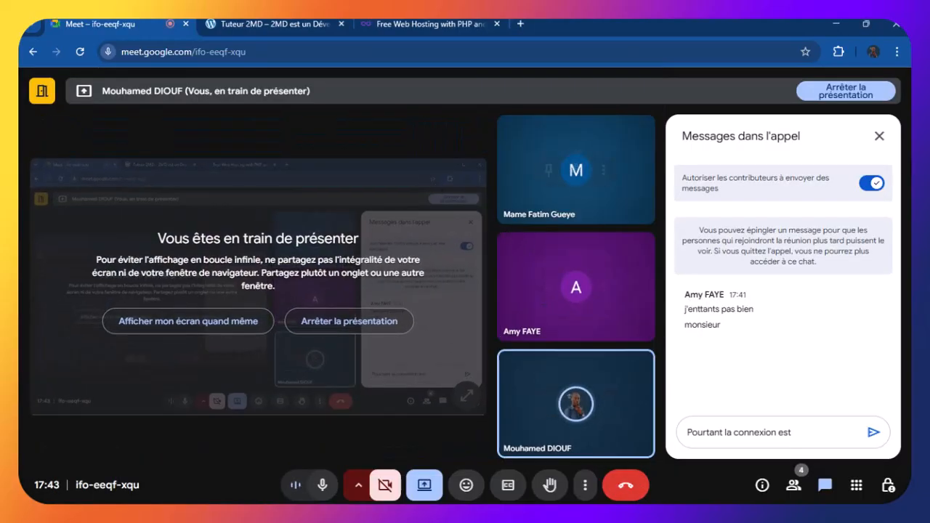
left_click(880, 137)
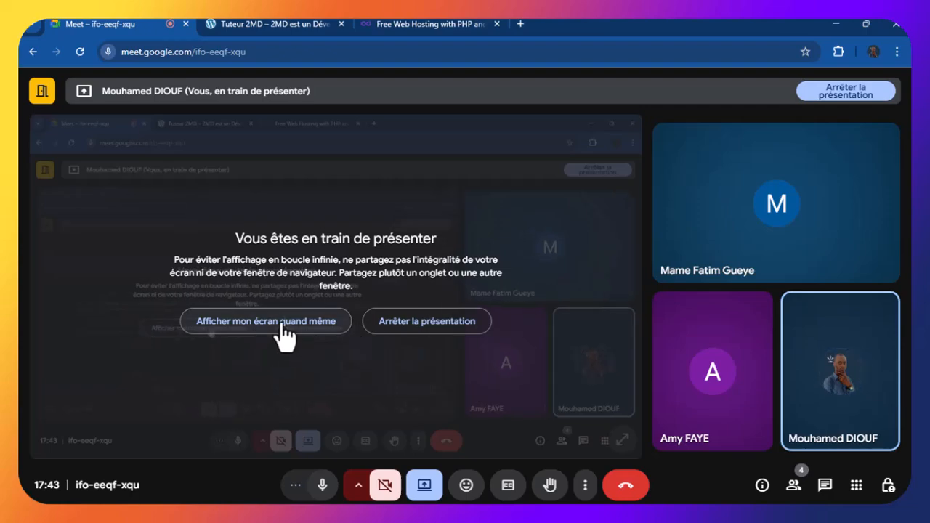
left_click(336, 327)
Return to the InfinityFree hosting tab and close the floating Meet mini window
left_click(444, 22)
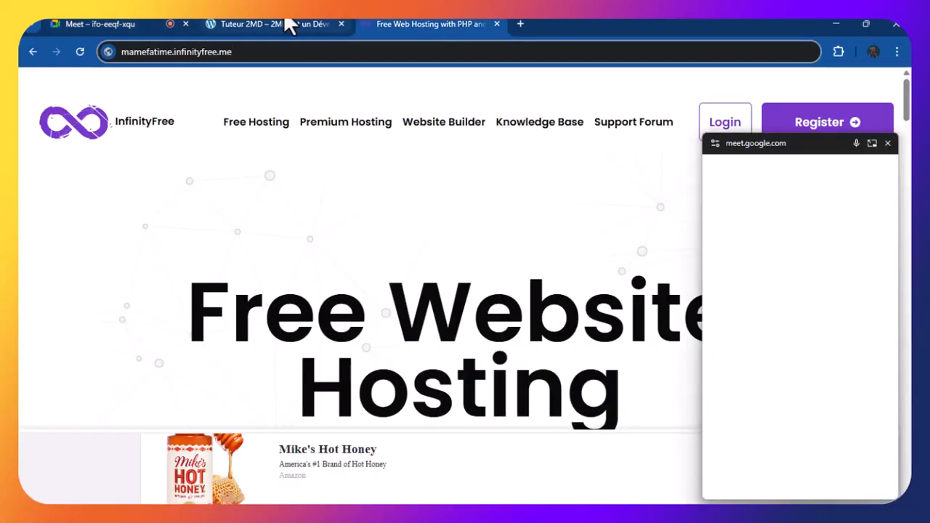
left_click(286, 22)
left_click(450, 29)
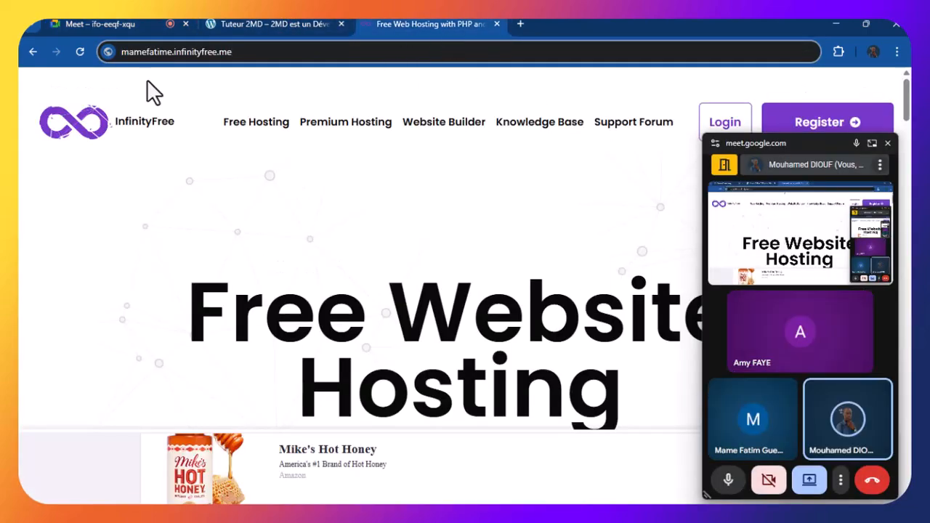
left_click(887, 143)
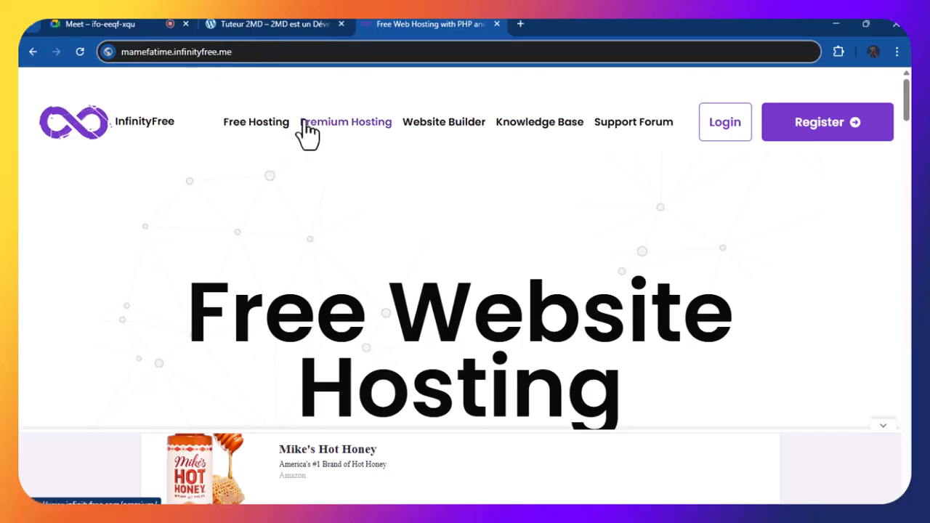
type("-")
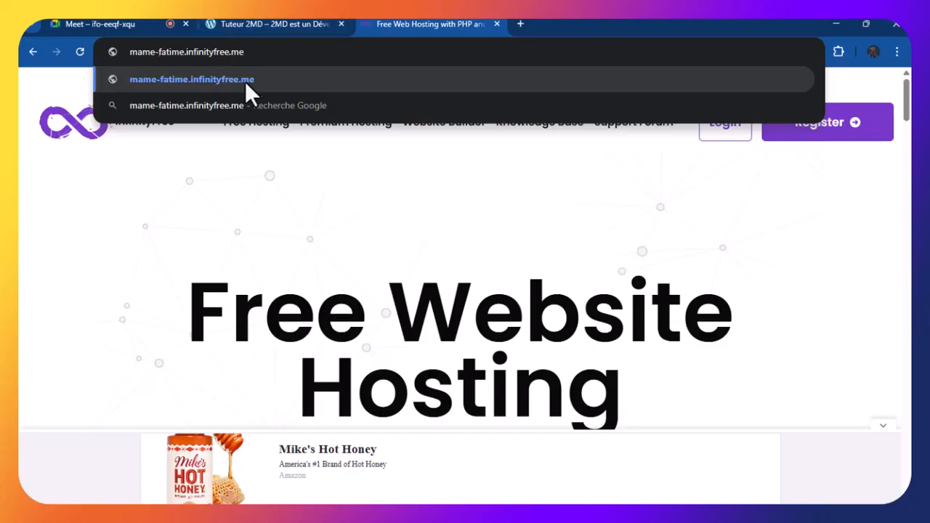
Erase the unsent draft reply in the Meet chat, then go back to the InfinityFree tab
left_click(118, 23)
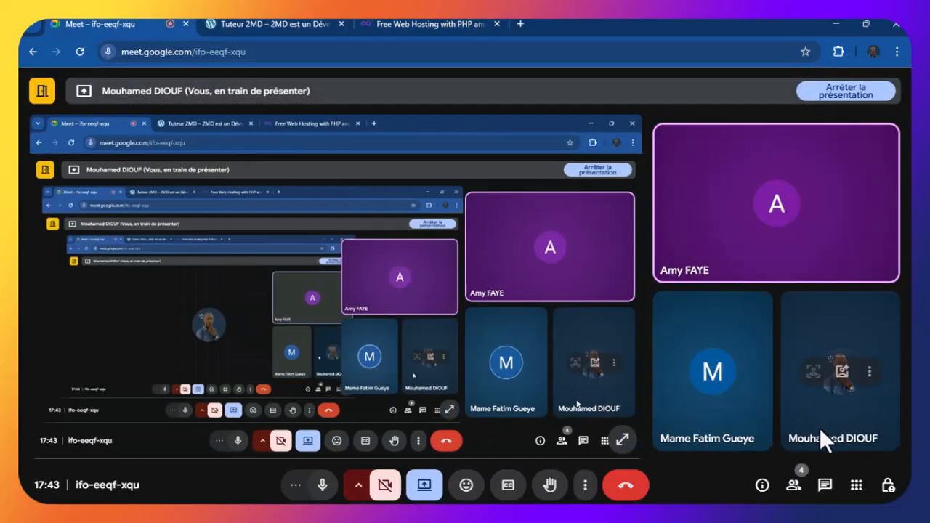
left_click(823, 485)
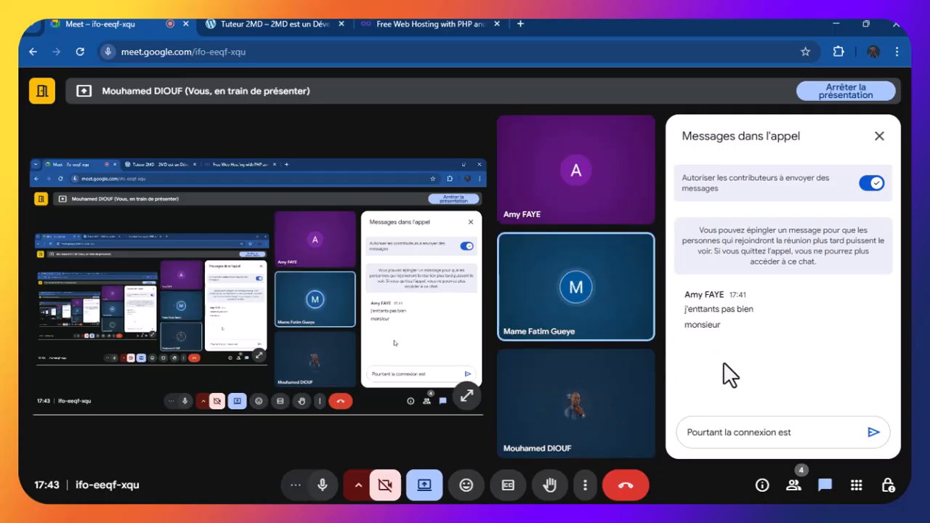
left_click_drag(842, 431, 685, 431)
key("BackSpace")
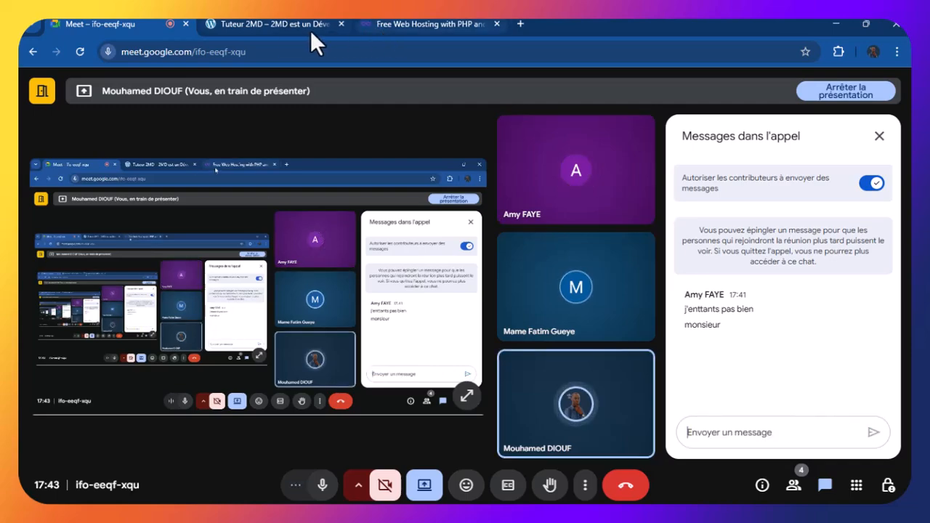
left_click(283, 24)
left_click(390, 24)
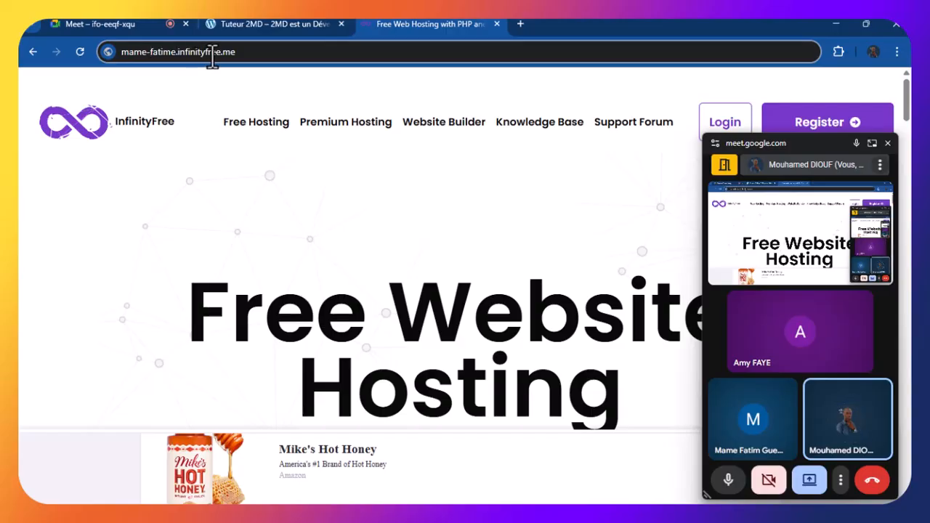
left_click(257, 56)
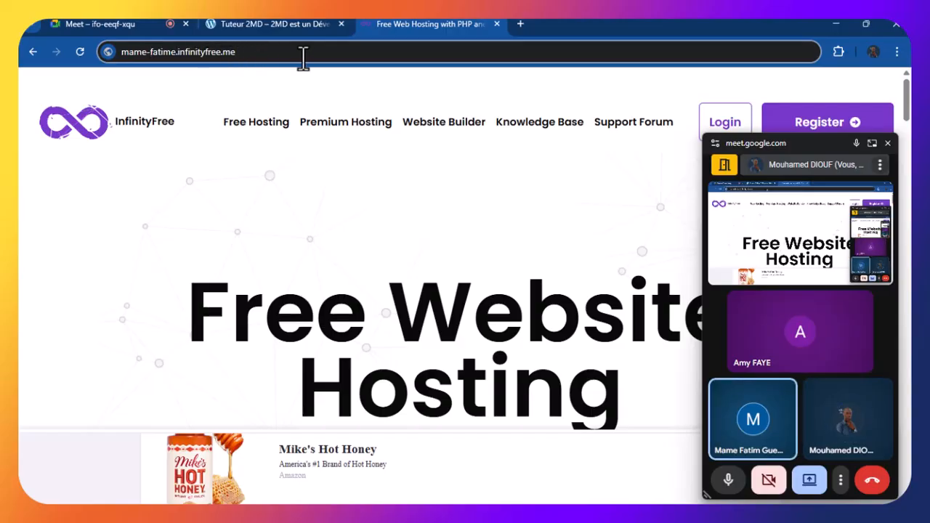
left_click(175, 51)
type("-")
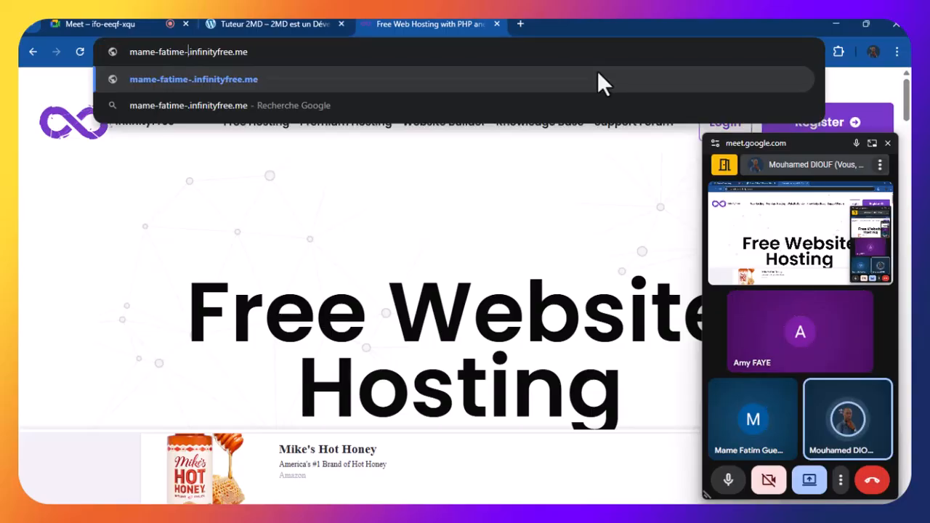
type("gue")
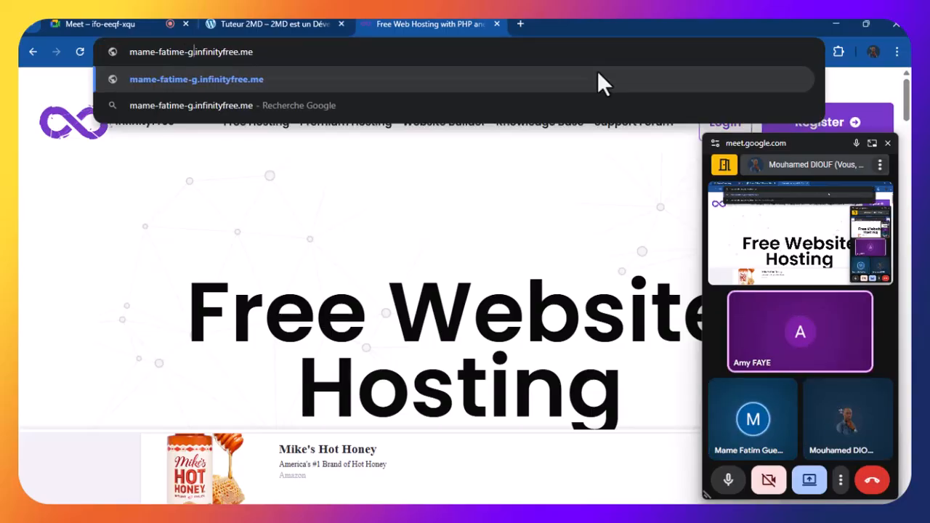
type("ye")
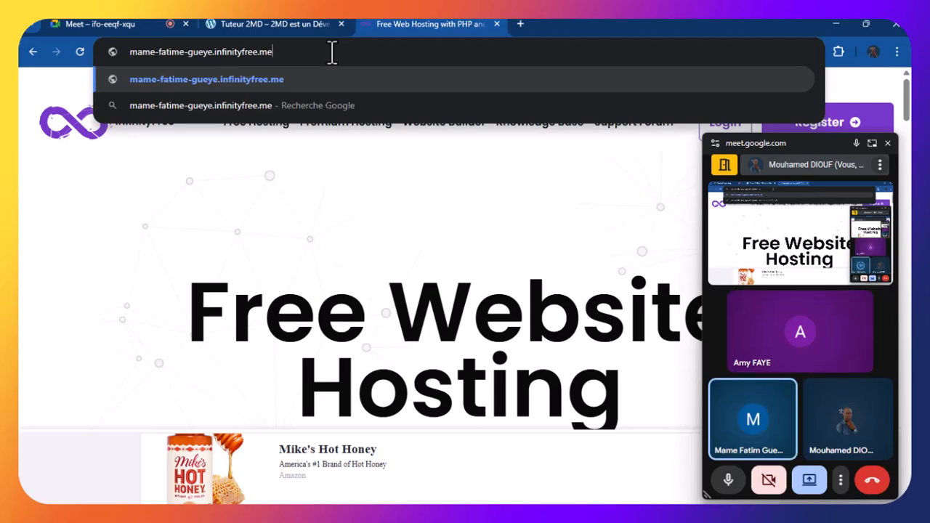
key("ctrl+a")
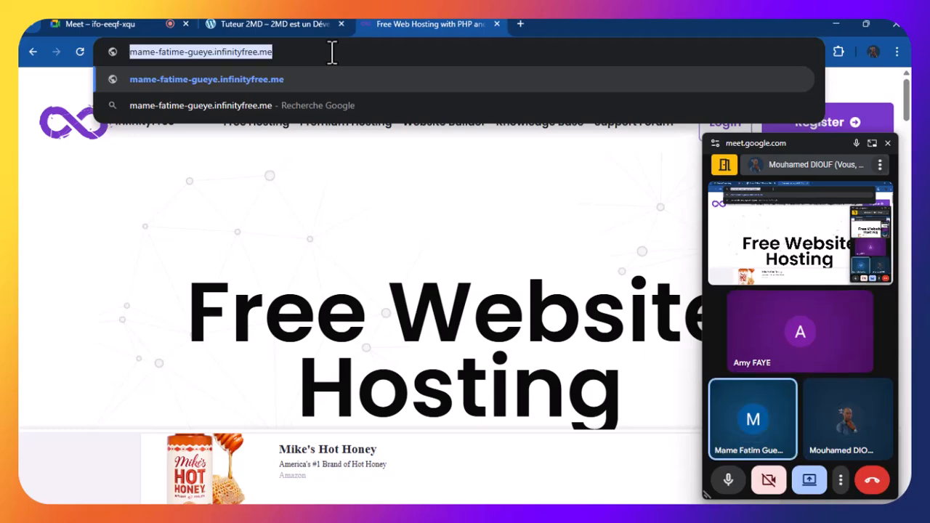
key("Return")
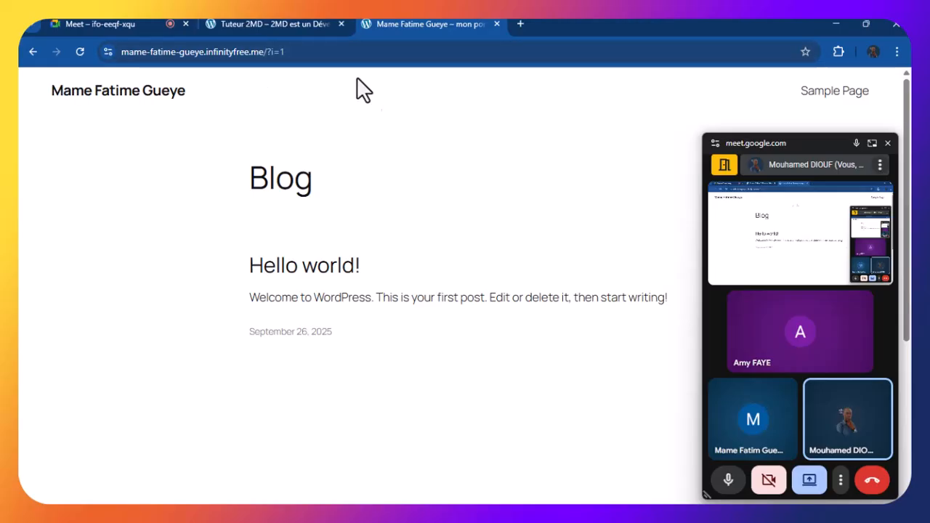
scroll(300, 125, "down", 5)
scroll(289, 181, "up", 5)
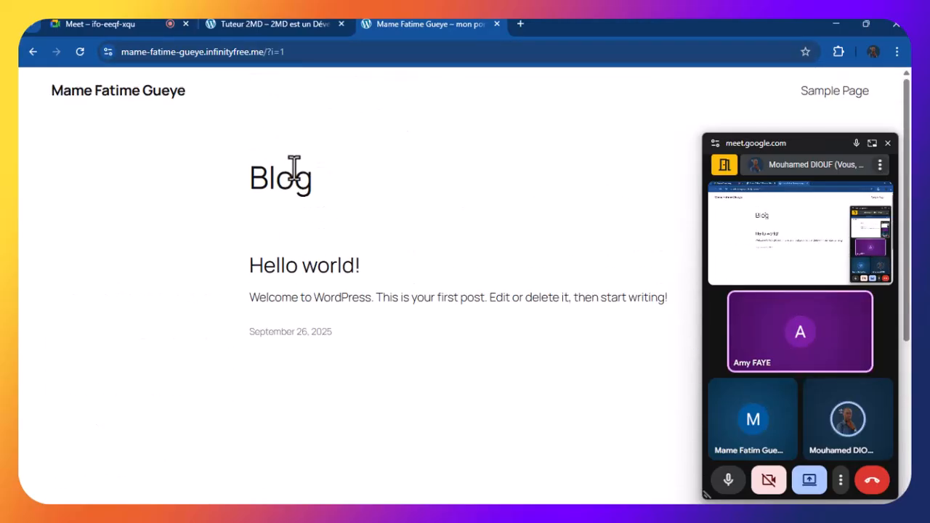
scroll(295, 170, "down", 5)
scroll(294, 171, "up", 5)
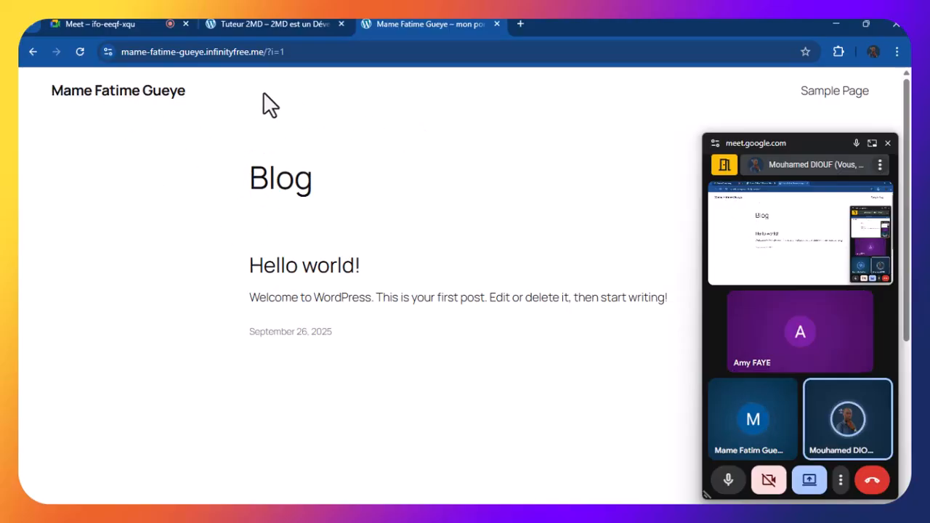
Replace the '?i=1' query in the blog address with 'wp-admin' and load it
left_click(300, 52)
left_click(335, 51)
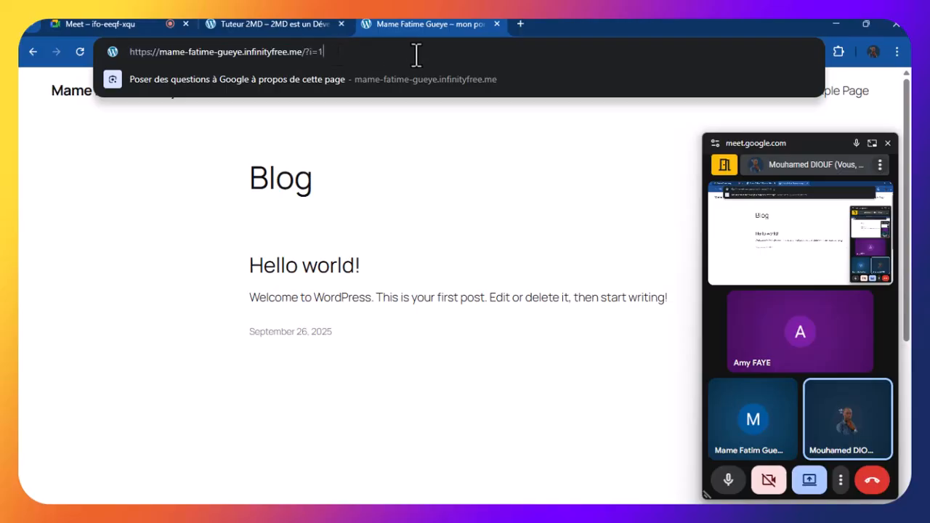
key("BackSpace")
key("BackSpace")
key("BackSpace")
key("BackSpace")
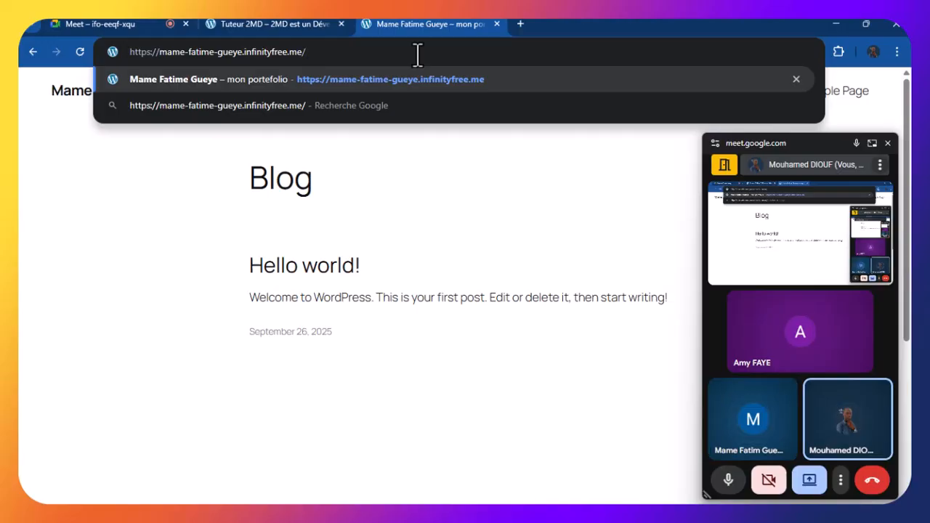
type("wp-admin")
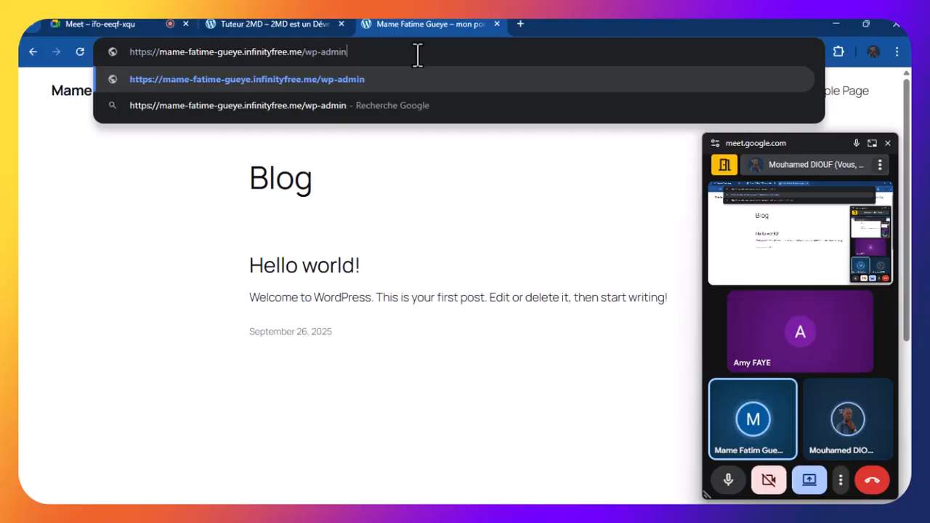
key("Return")
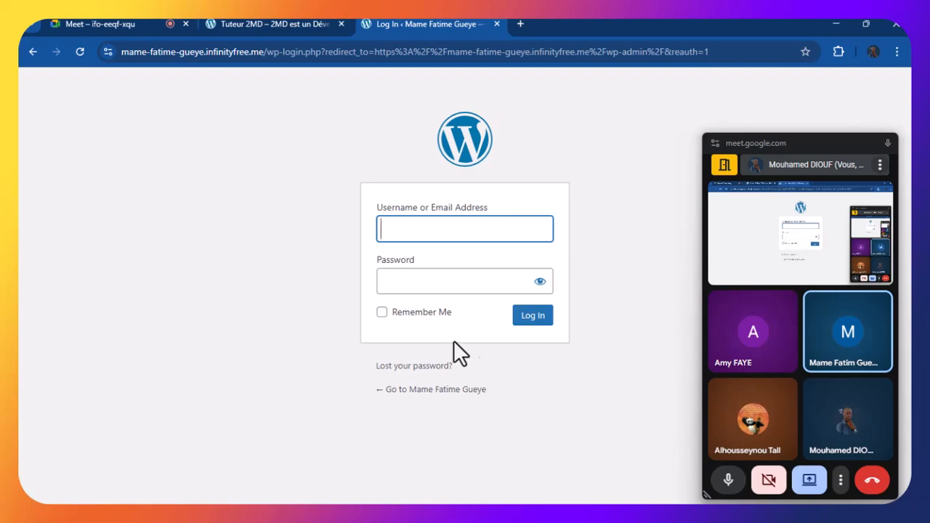
Click into the empty Username and Password fields of the WordPress login
left_click(395, 230)
left_click(370, 208)
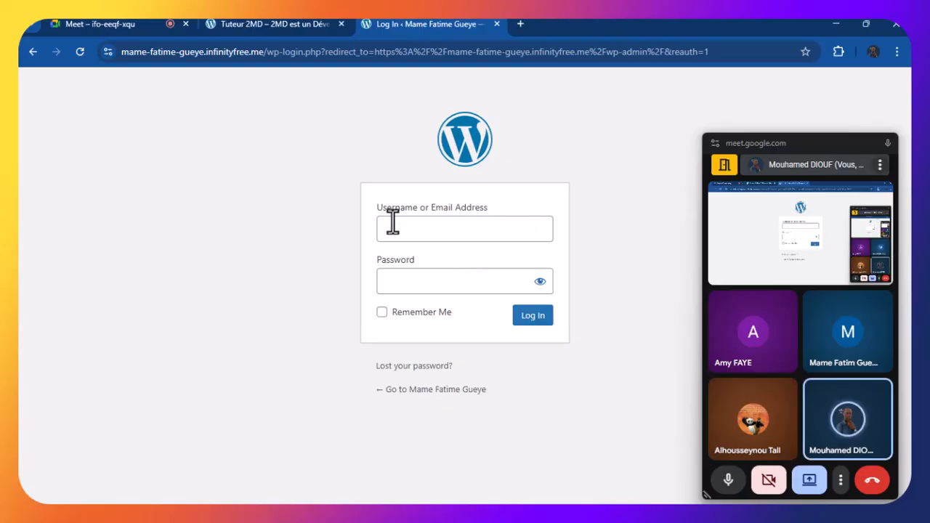
left_click(430, 282)
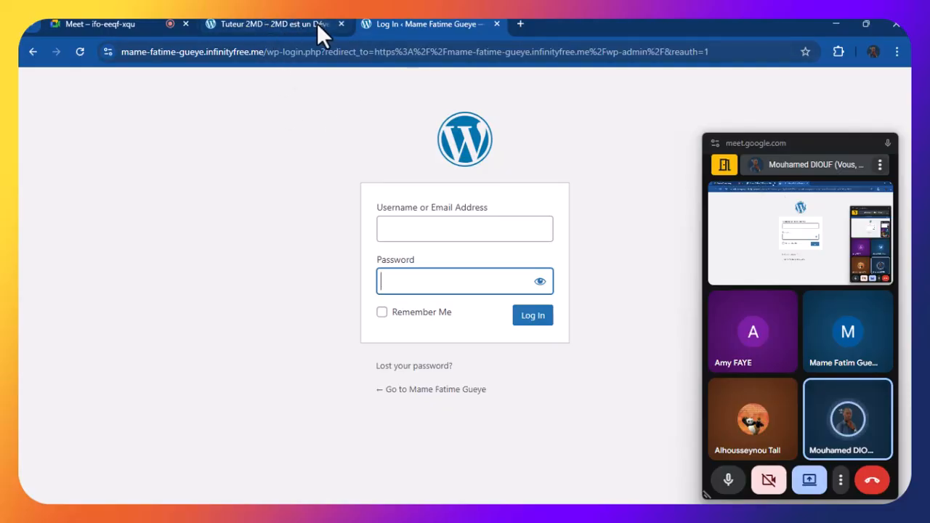
Compare the Tuteur 2MD blog and login tabs, then open a blank new tab
left_click(278, 22)
left_click(411, 23)
left_click(309, 20)
left_click(433, 26)
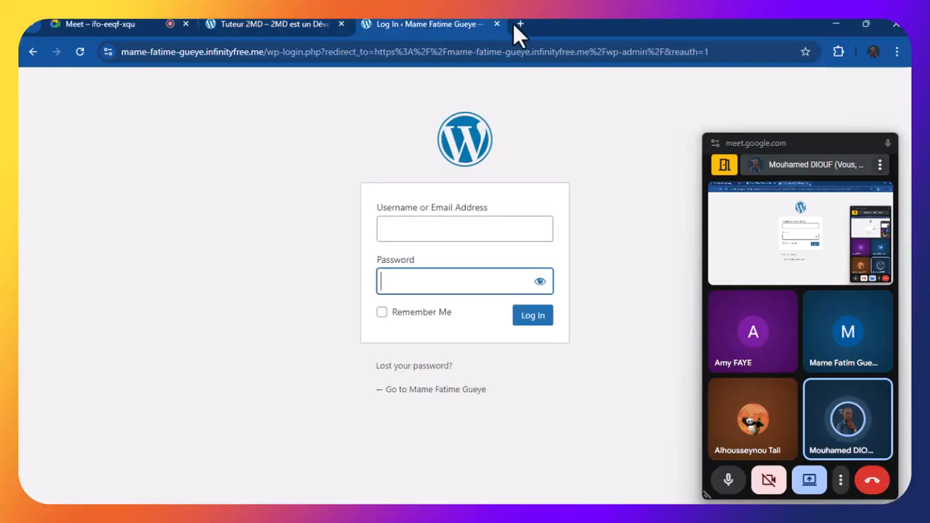
key("ctrl+t")
left_click(410, 53)
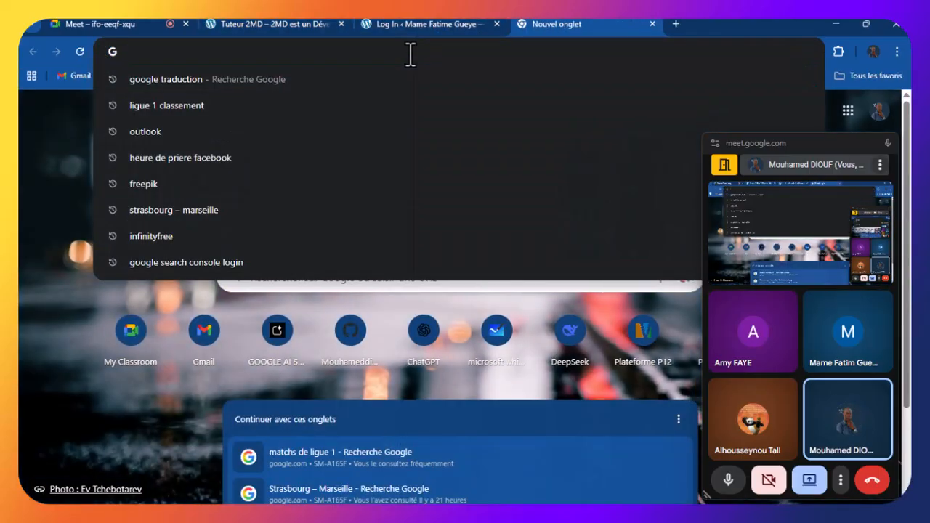
Load the 'Oukhty – Mon Portfolio' site from the 'am' autocomplete and strip '?i=1' from its URL
type("am")
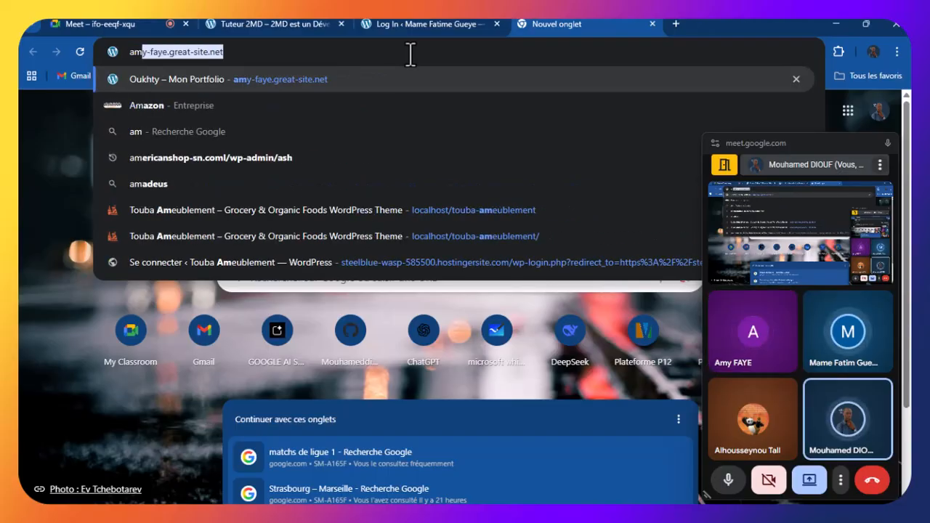
key("Return")
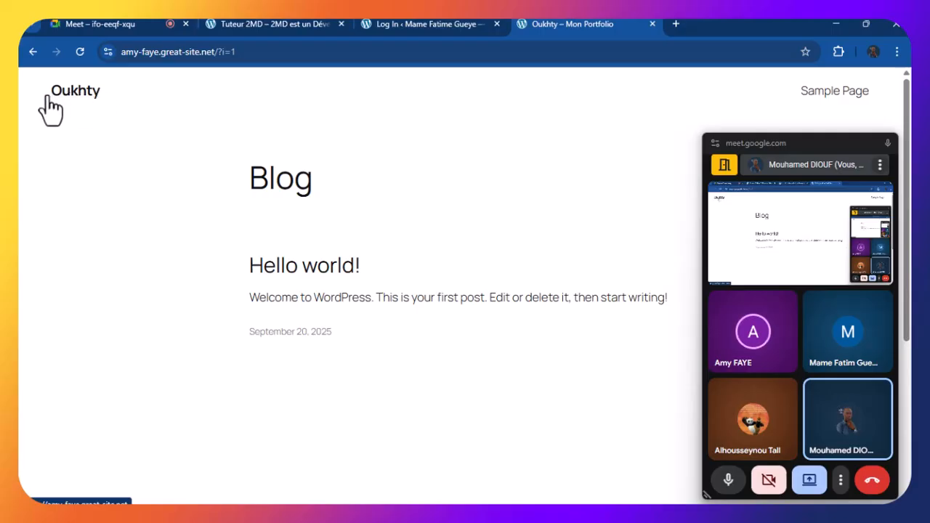
left_click(273, 52)
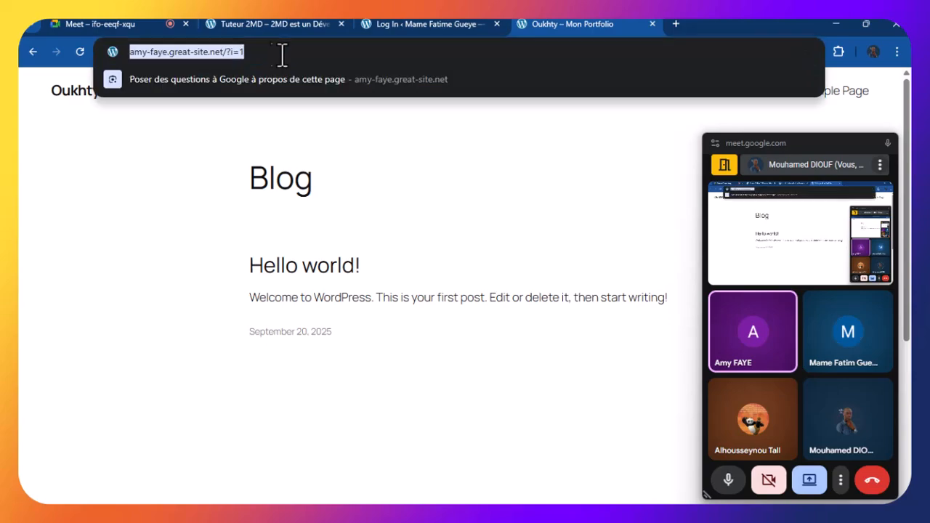
left_click(284, 52)
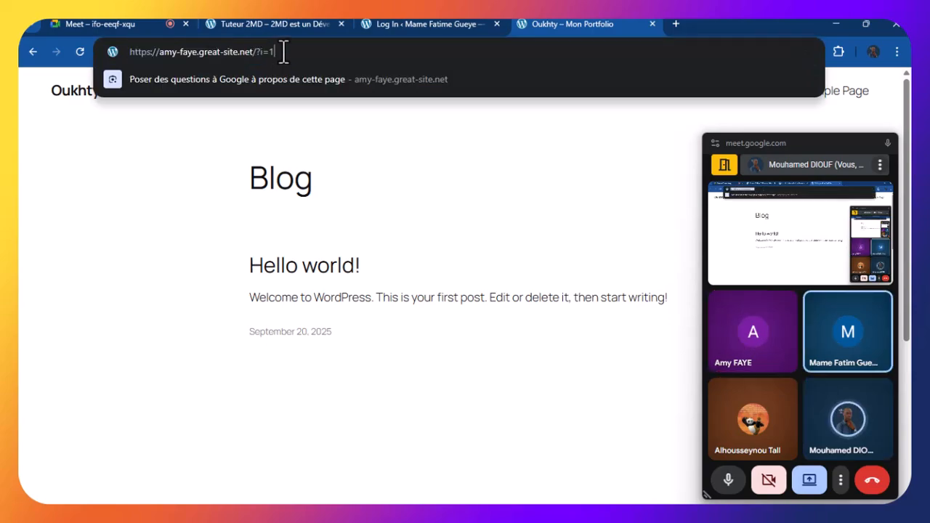
key("BackSpace")
key("BackSpace")
key("BackSpace")
key("BackSpace")
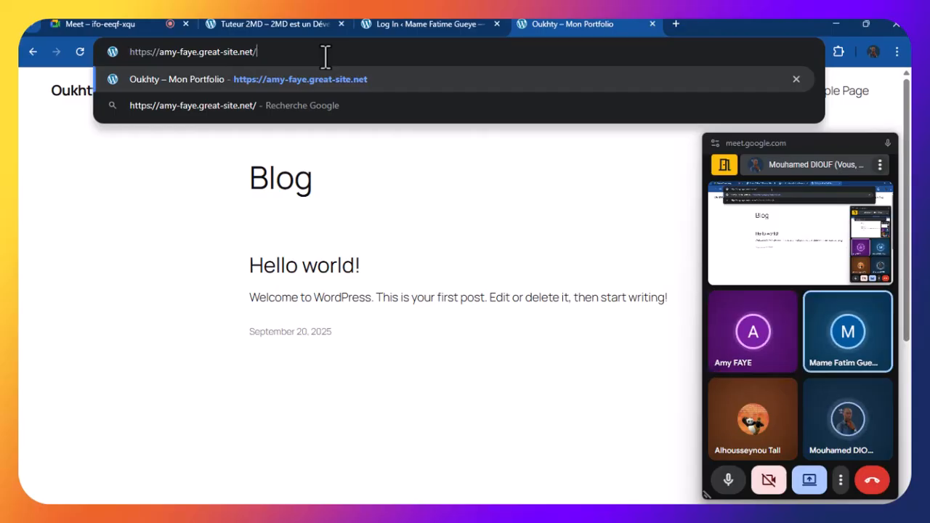
Append 'wp-admin' to the Oukhty URL, close the Meet mini window, and load the login page
type("wp-")
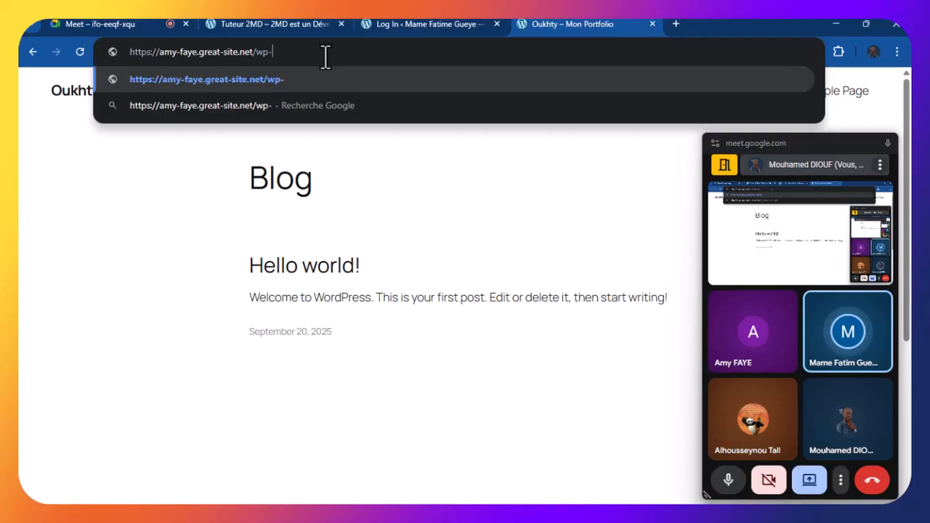
type("admin")
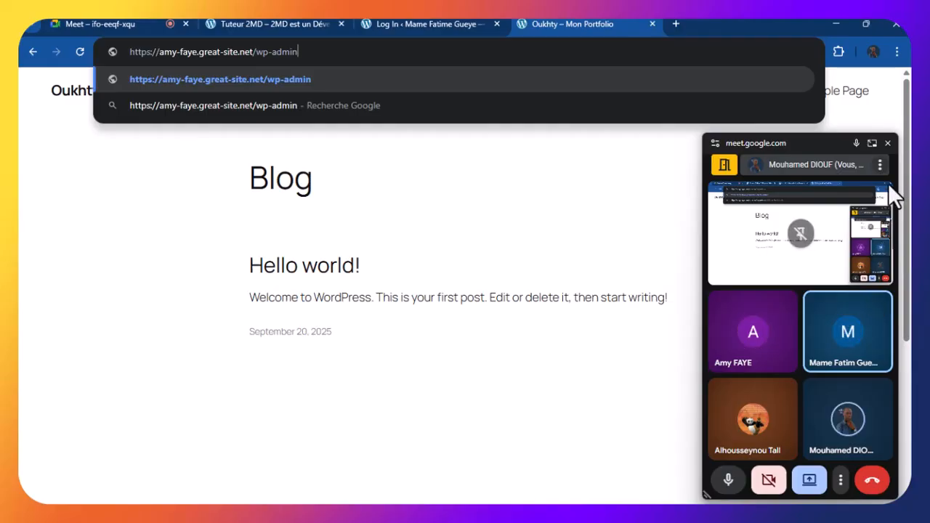
left_click(888, 143)
key("Return")
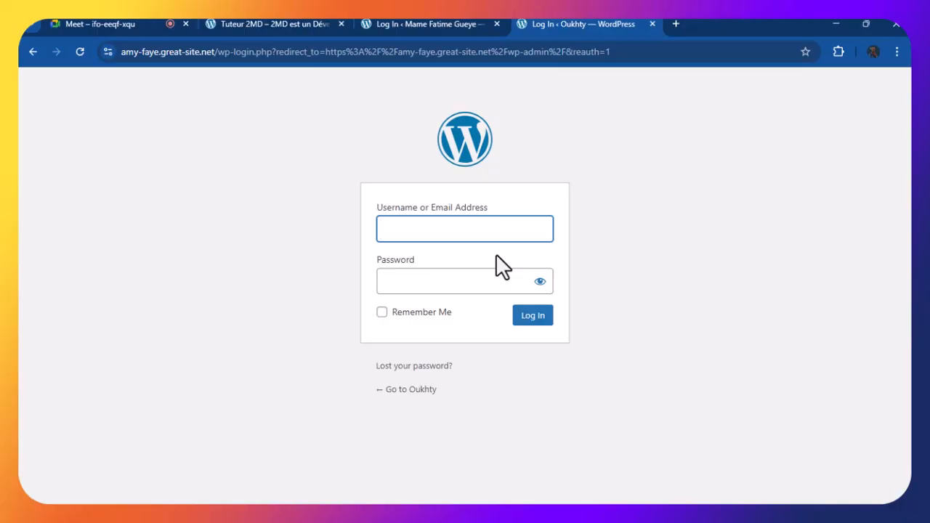
Click through the empty Oukhty login fields, then switch to the InfinityFree site's login tab
left_click(450, 231)
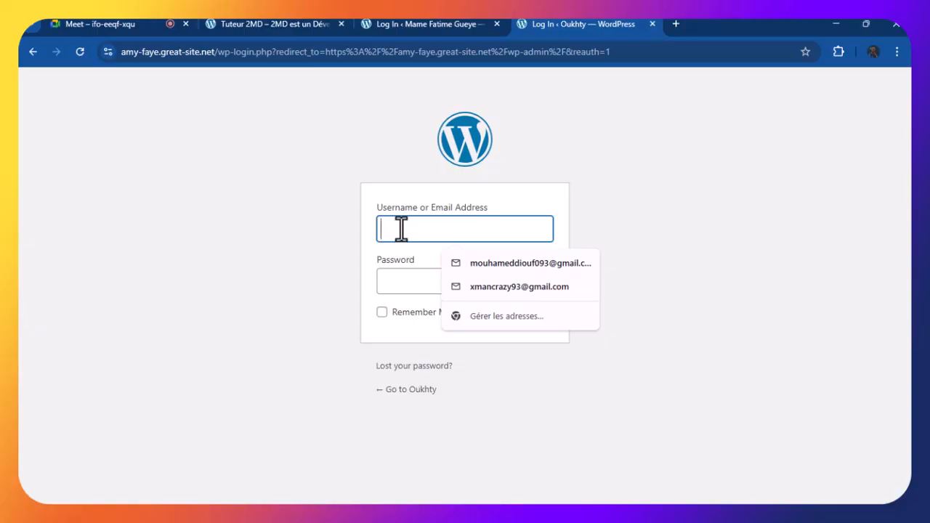
left_click(405, 282)
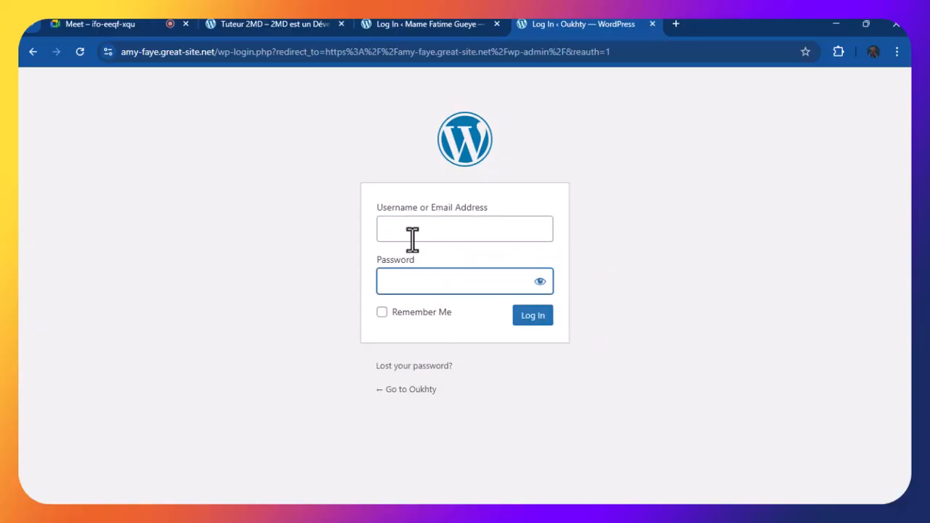
left_click(412, 238)
left_click(415, 286)
left_click(402, 237)
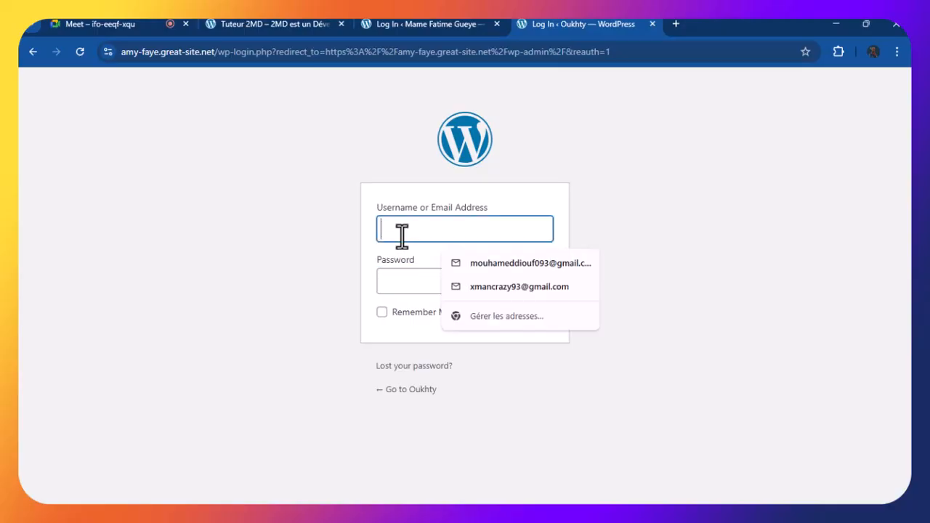
left_click(420, 29)
left_click(585, 24)
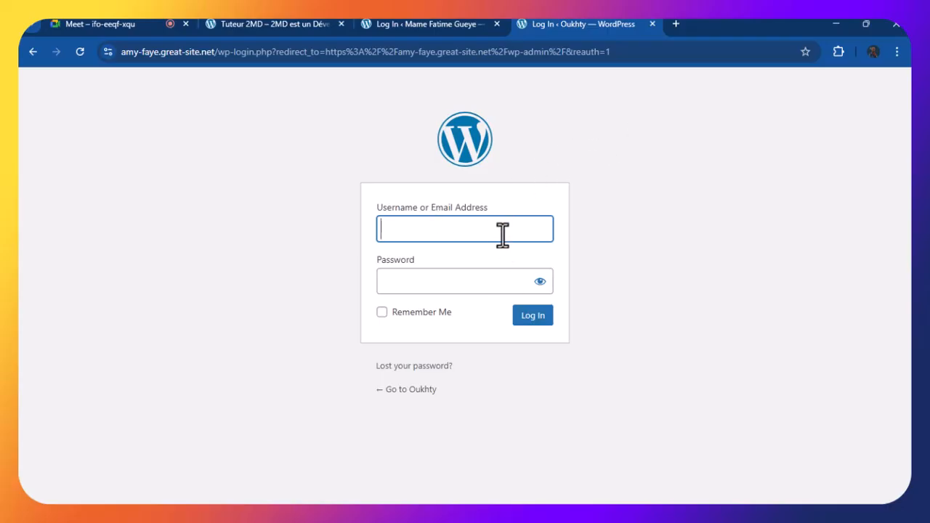
left_click(422, 254)
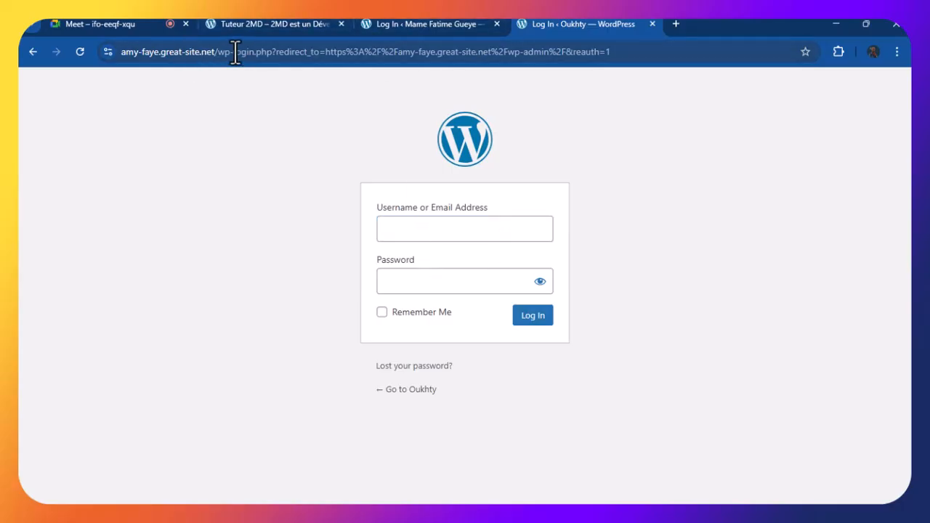
left_click(370, 26)
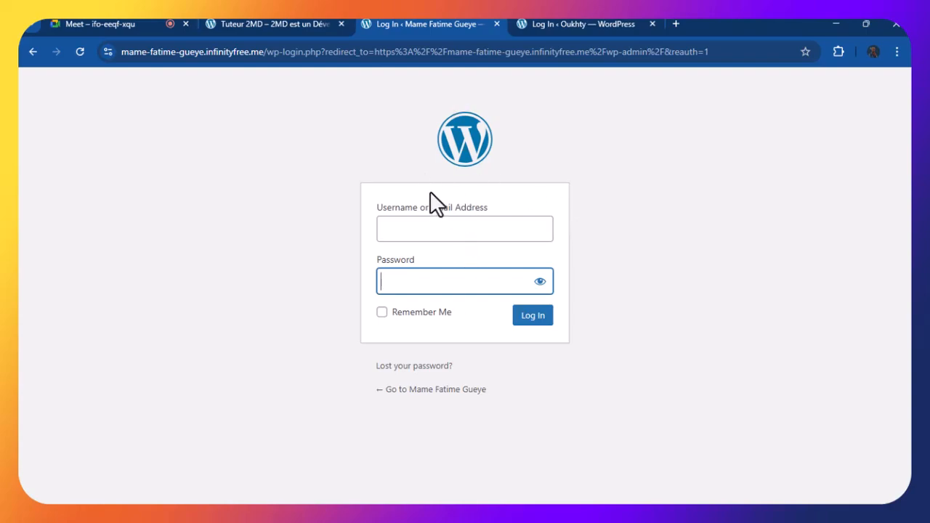
Click between the empty username and password fields on the InfinityFree login
left_click(415, 231)
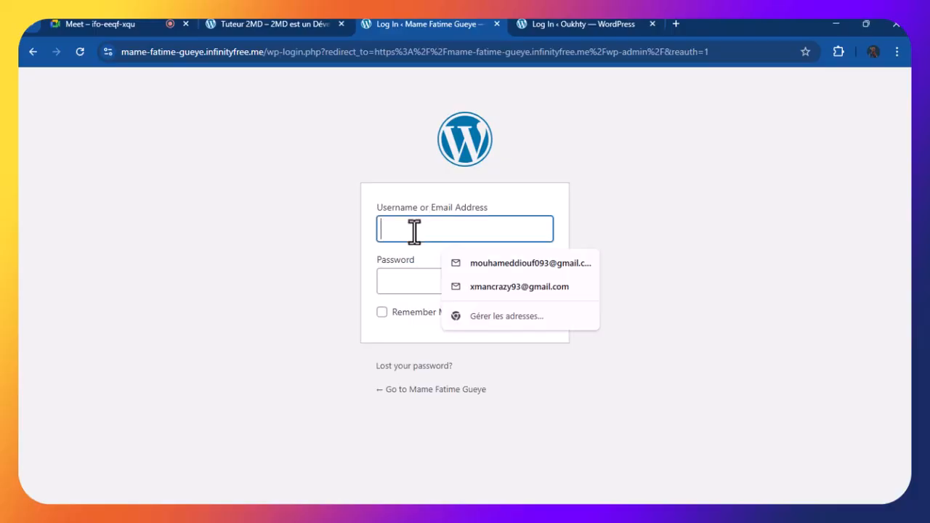
left_click(415, 284)
left_click(405, 231)
left_click(409, 281)
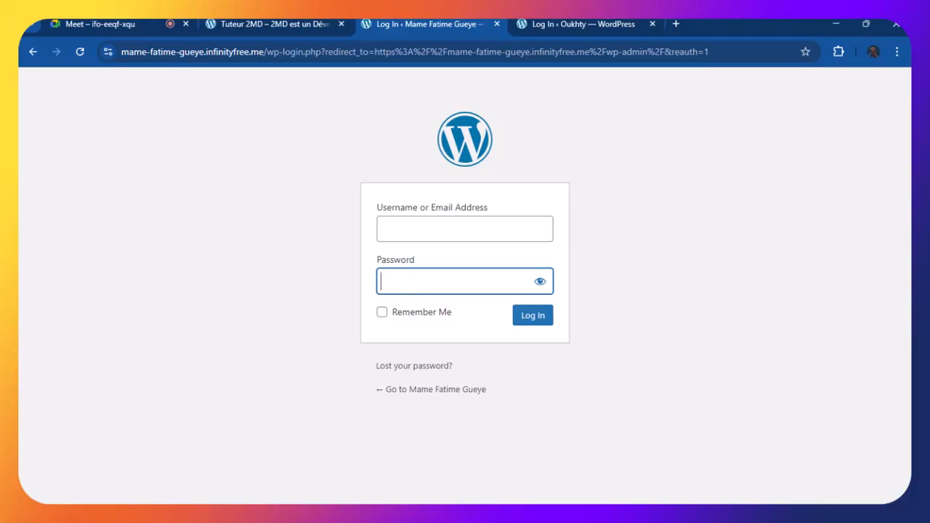
Cycle through the blog and login tabs, then return to the Google Meet call with chat open
left_click(266, 22)
left_click(550, 24)
left_click(399, 22)
left_click(294, 24)
left_click(364, 22)
left_click(303, 22)
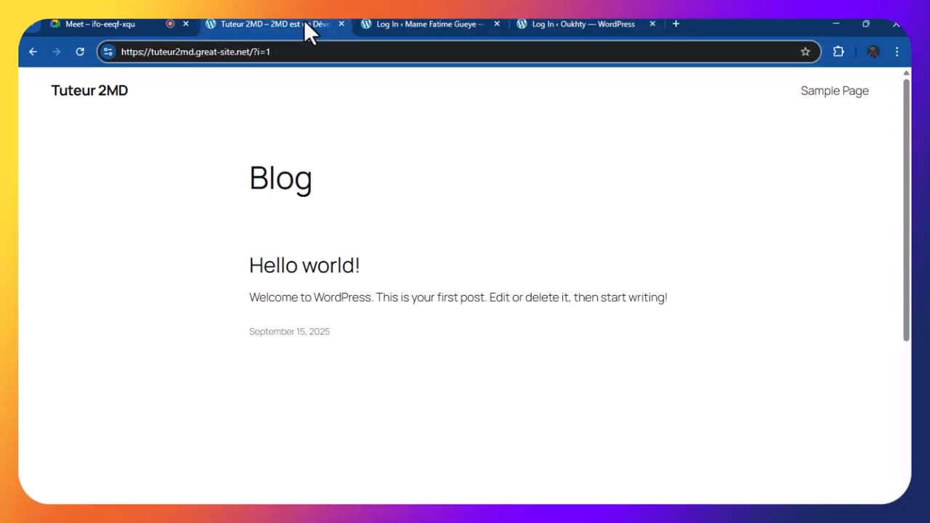
left_click(315, 153)
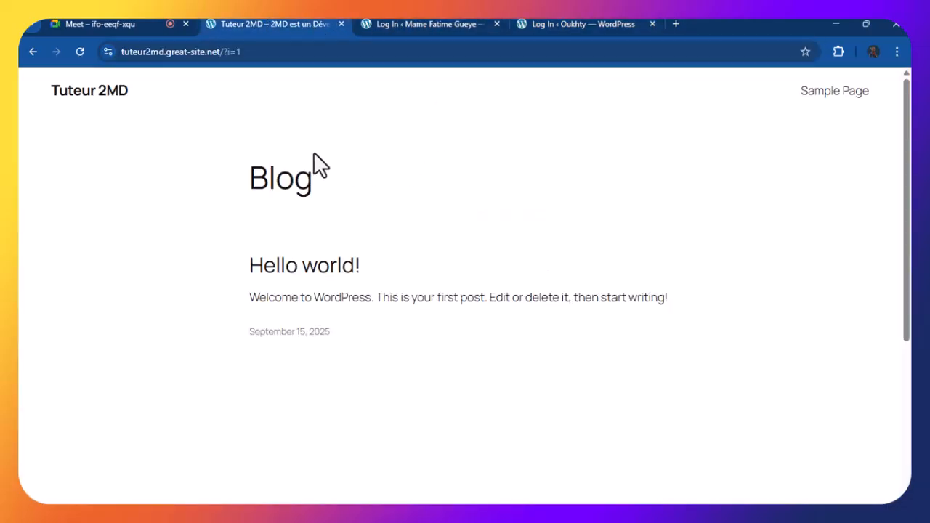
left_click(409, 26)
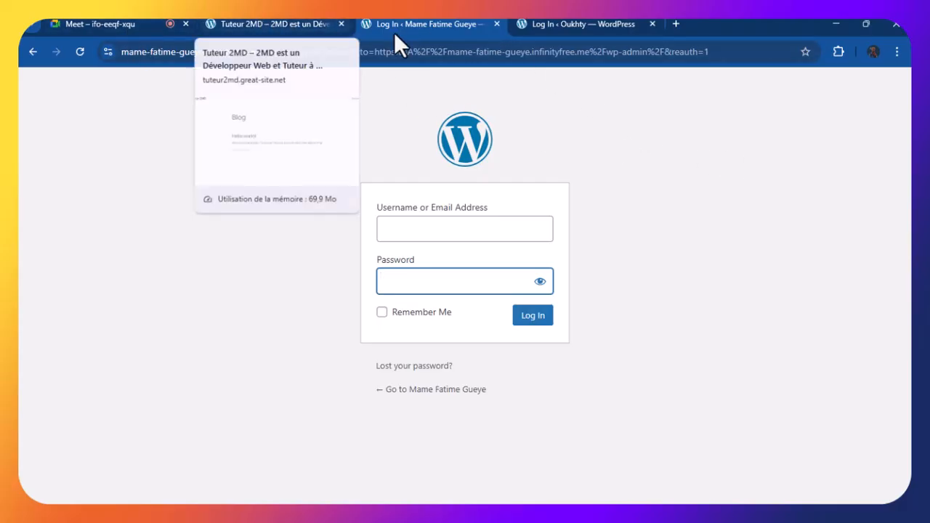
left_click(109, 23)
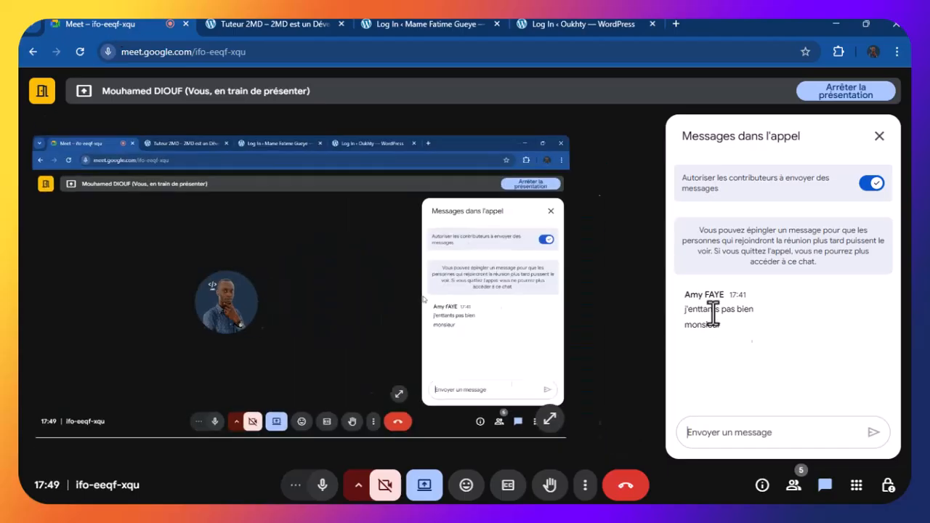
Close the Meet chat panel and switch to the 'Log In ‹ Oukhty — WordPress' tab
left_click(880, 137)
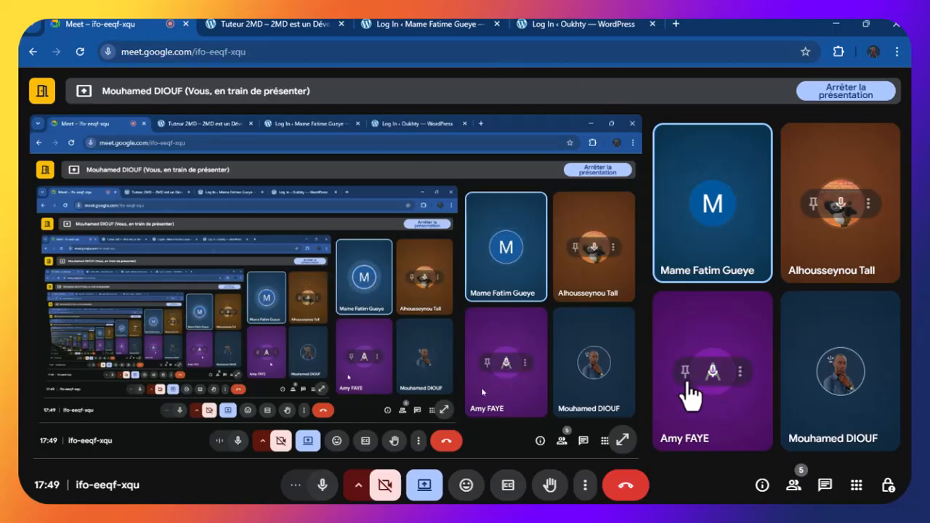
left_click(554, 24)
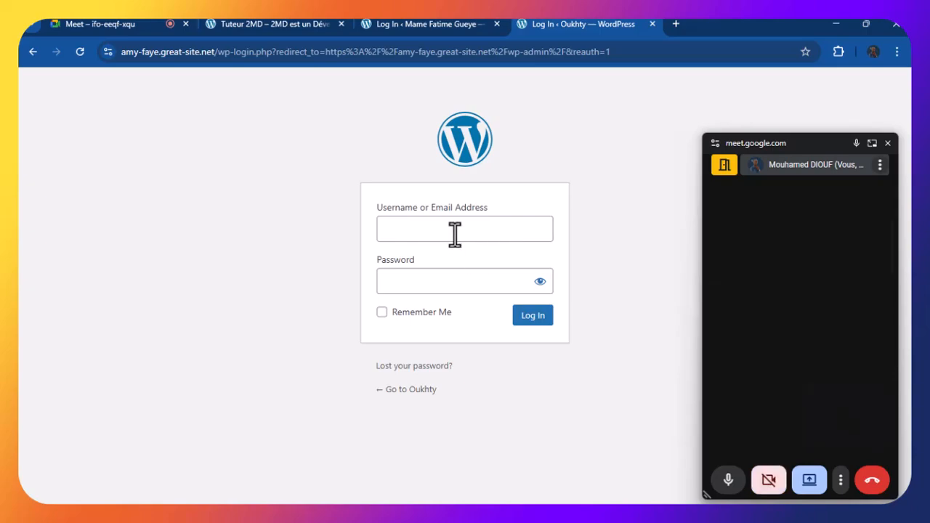
left_click(433, 230)
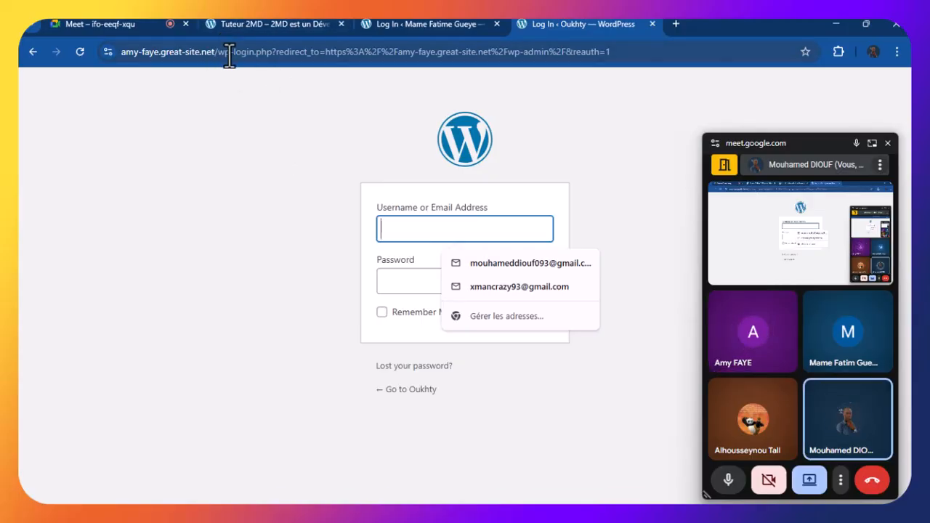
left_click(412, 201)
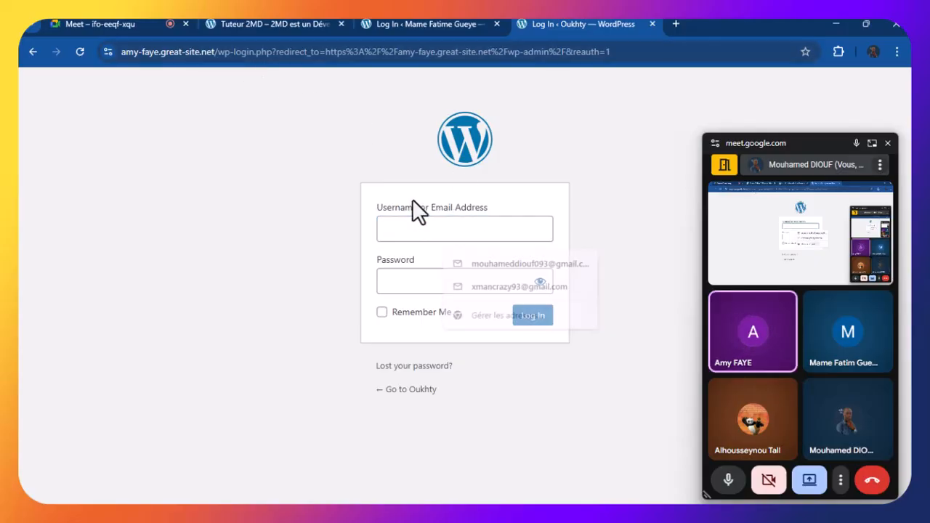
left_click(405, 227)
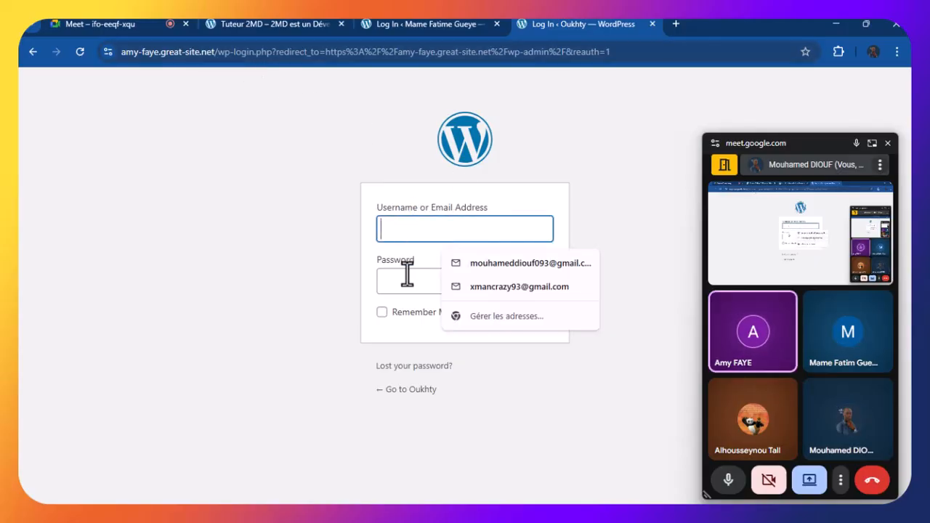
left_click(406, 276)
left_click(426, 232)
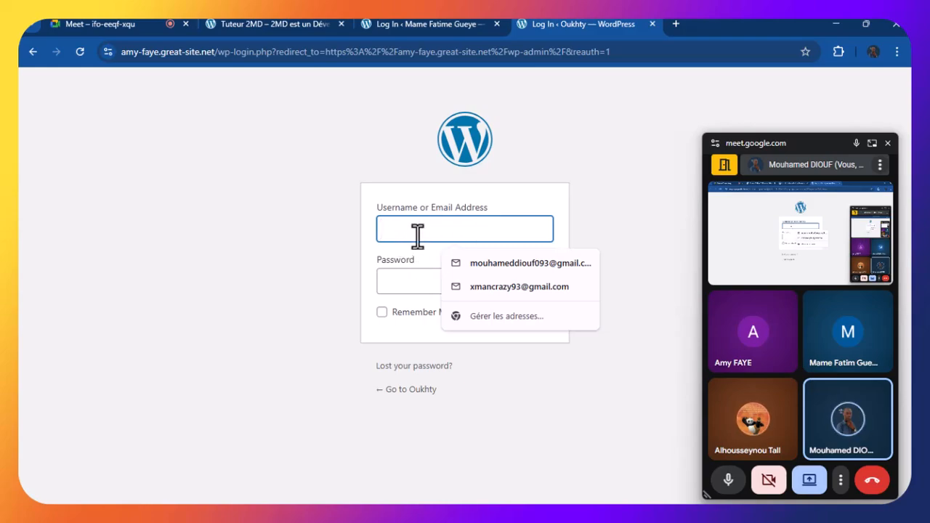
left_click(404, 277)
left_click(374, 242)
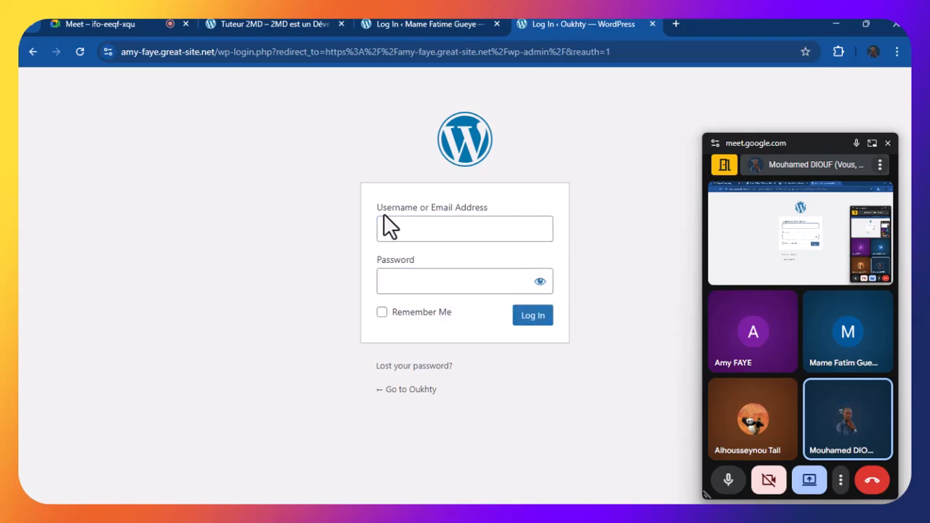
left_click(389, 227)
left_click(388, 275)
left_click(402, 233)
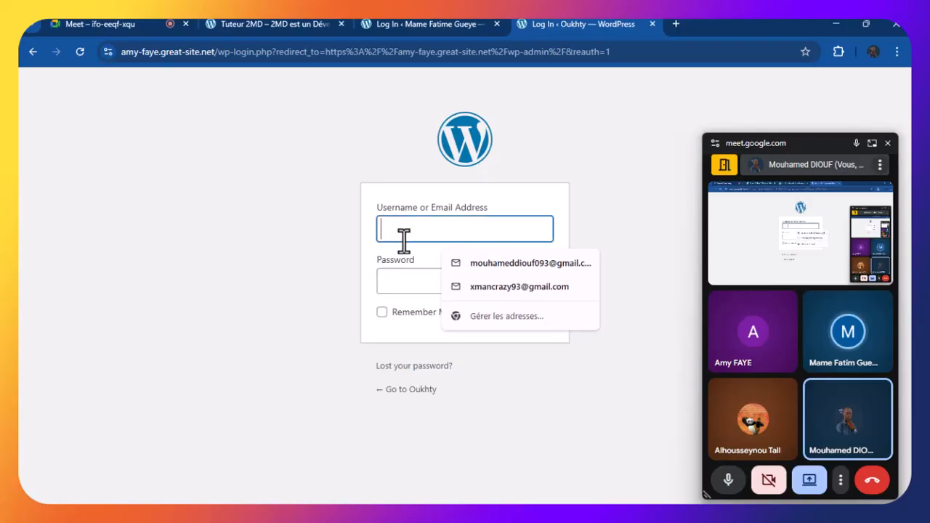
left_click(409, 266)
left_click(413, 231)
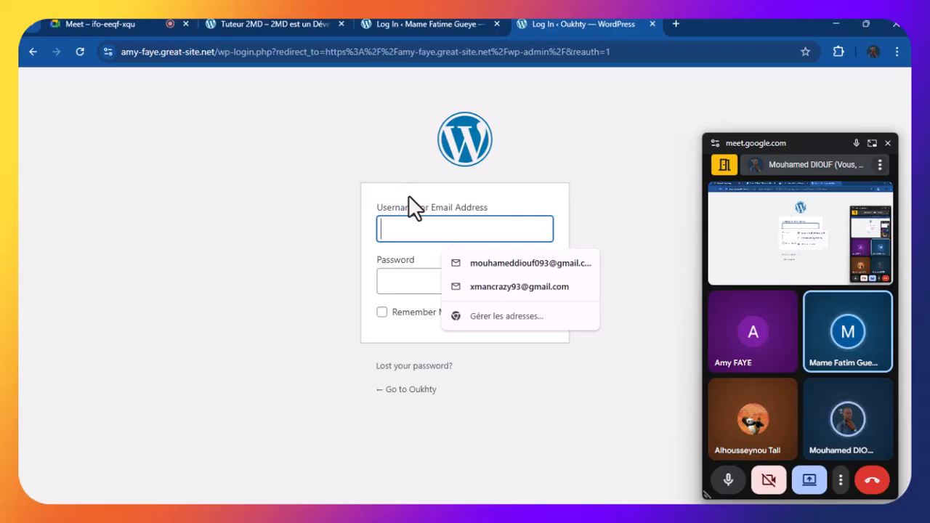
left_click(373, 238)
left_click(416, 231)
left_click(412, 283)
left_click(412, 228)
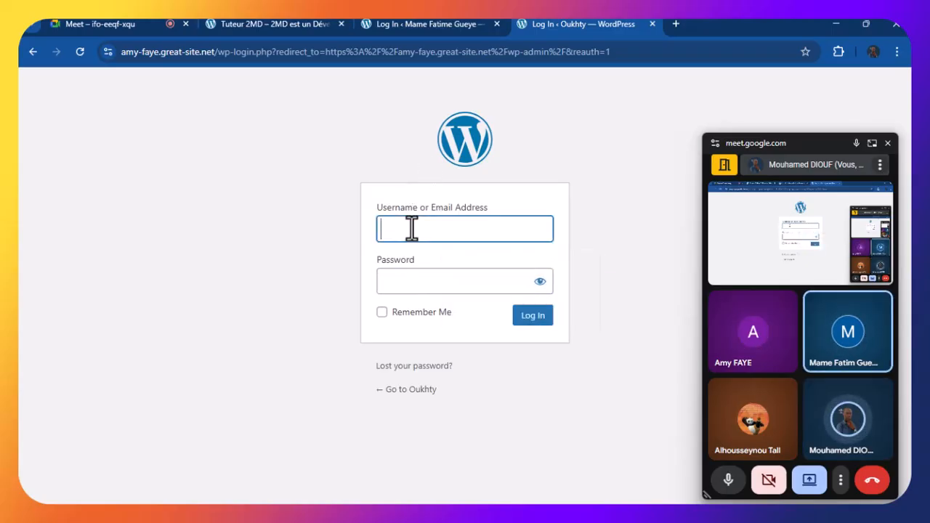
left_click(415, 276)
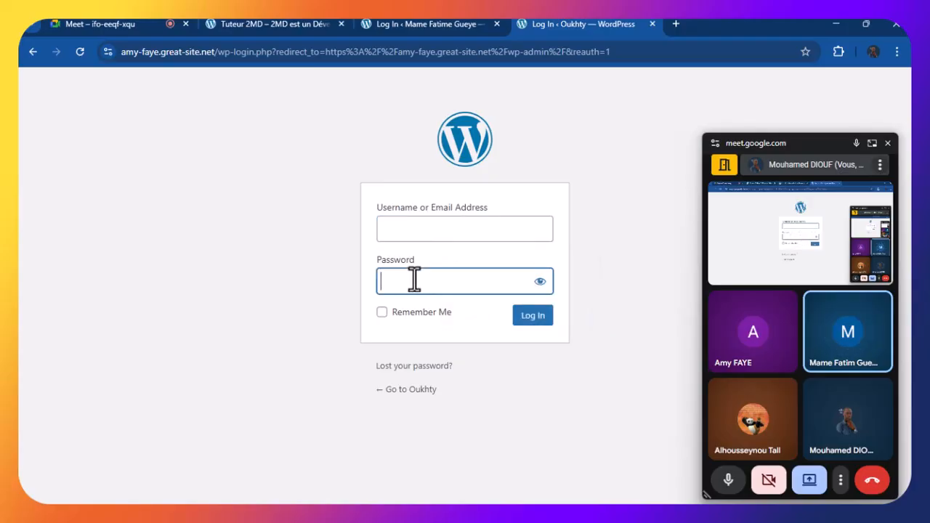
left_click(405, 228)
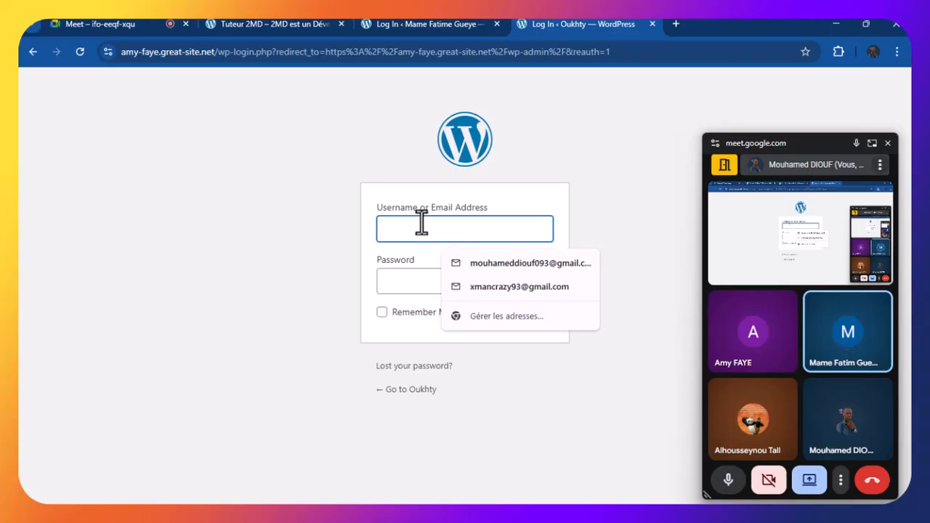
left_click(377, 251)
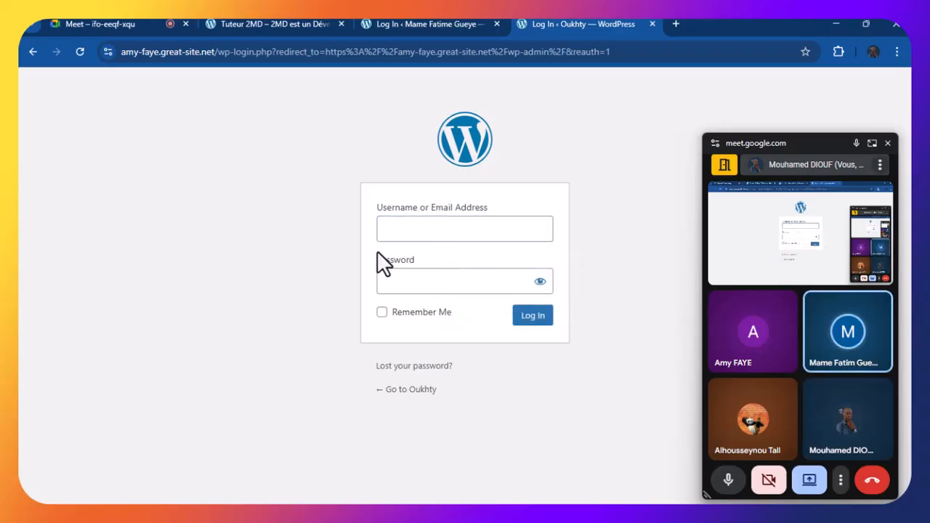
left_click(414, 233)
left_click(411, 283)
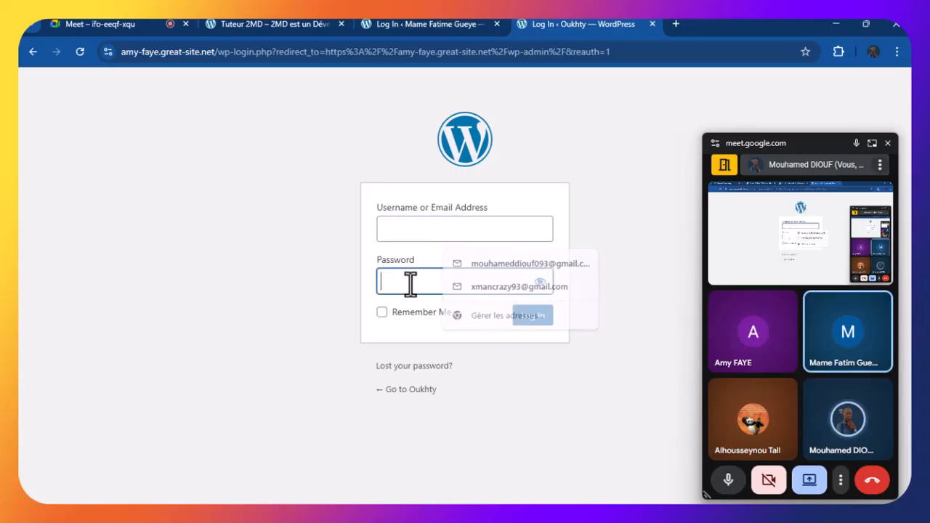
left_click(409, 234)
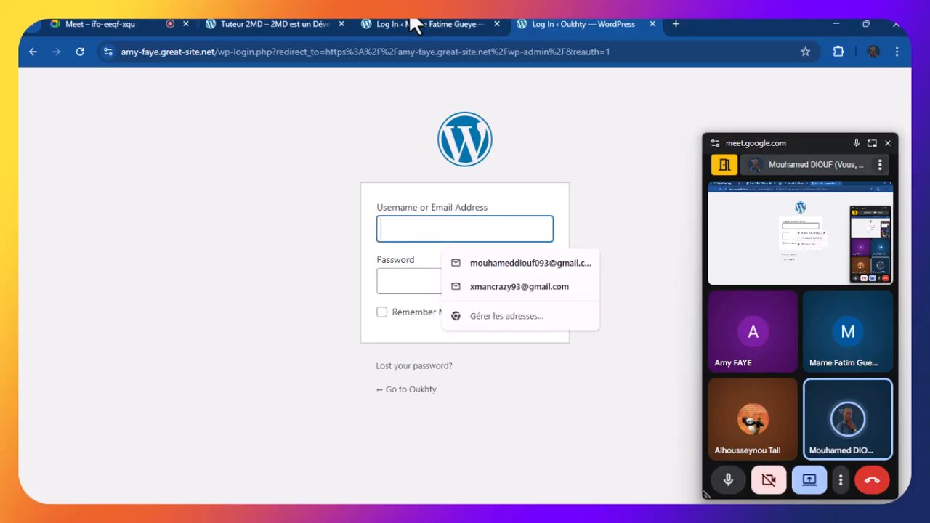
In a new tab, load a classmate's great-site.net portfolio address
left_click(676, 25)
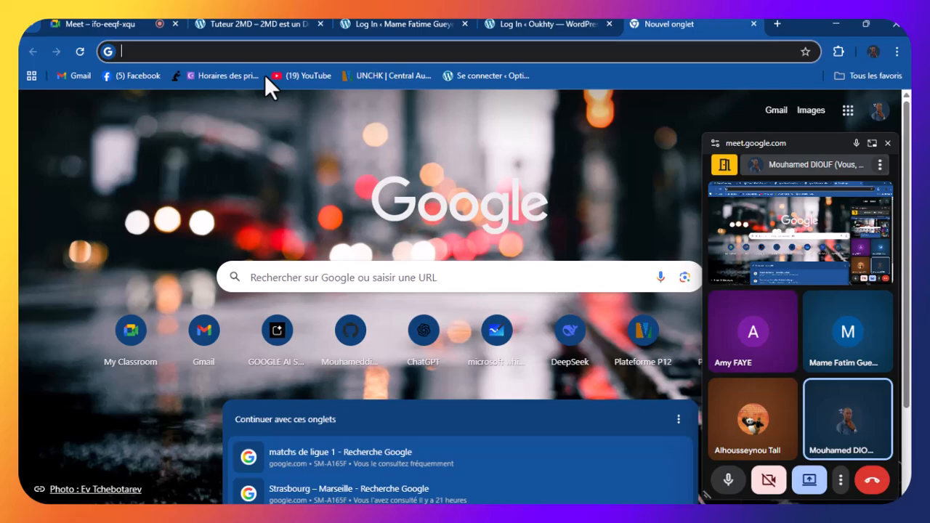
type("virgin")
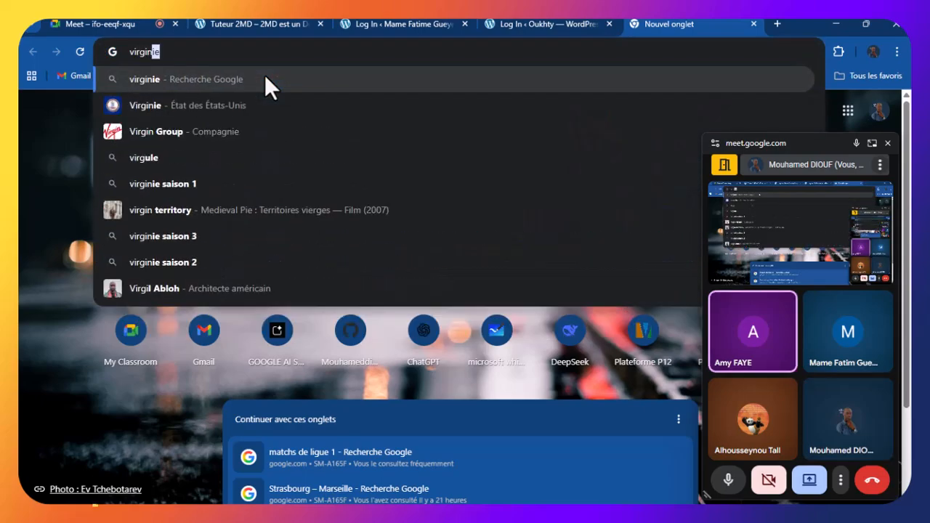
type("ie")
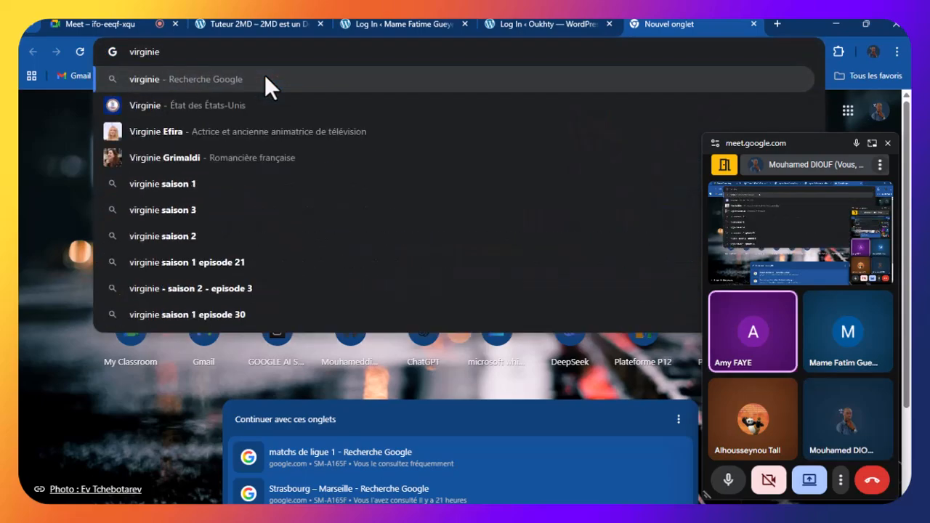
type(".gre")
key("BackSpace")
type("re")
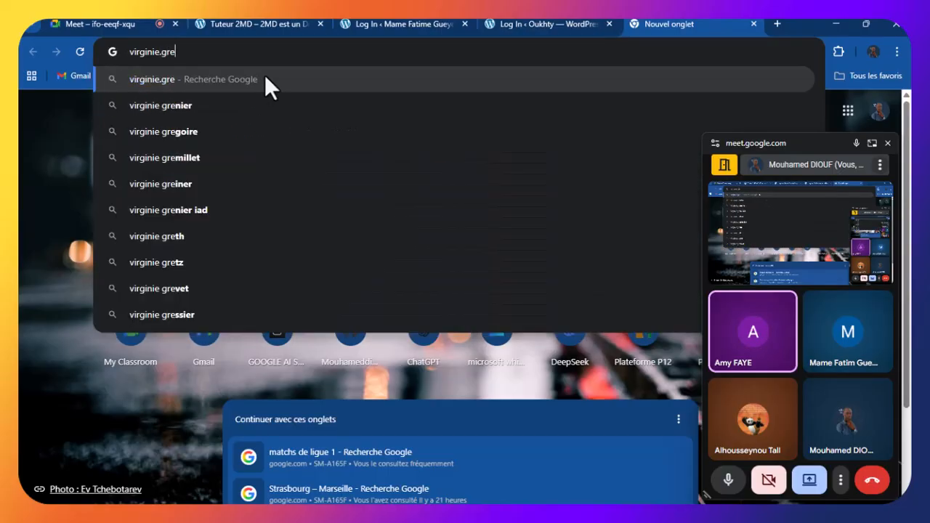
type("at")
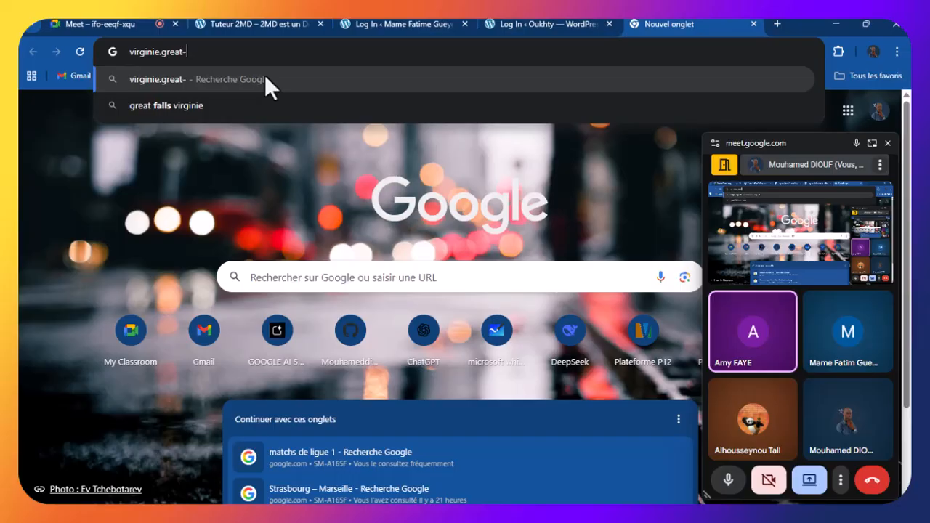
type("-site.")
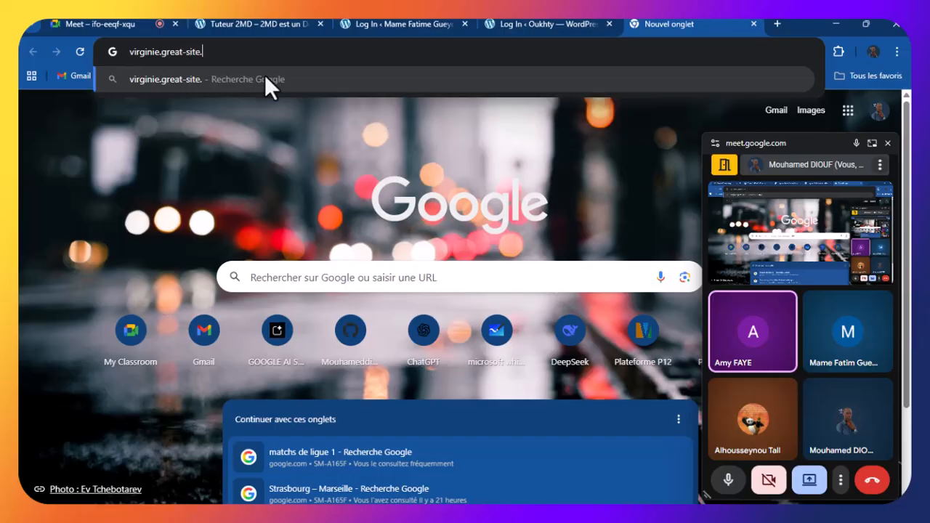
type("net")
key("Return")
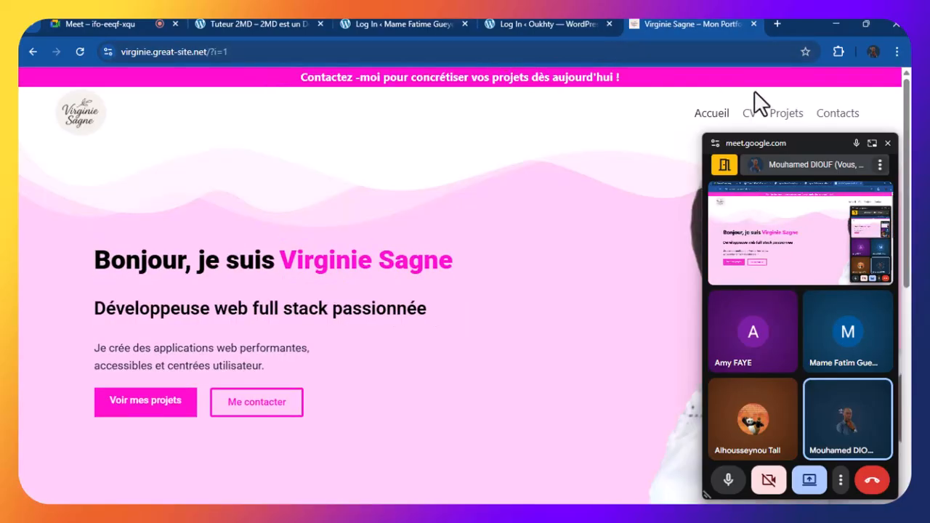
Close the floating Meet picture-in-picture window to reveal the portfolio home page
left_click(887, 144)
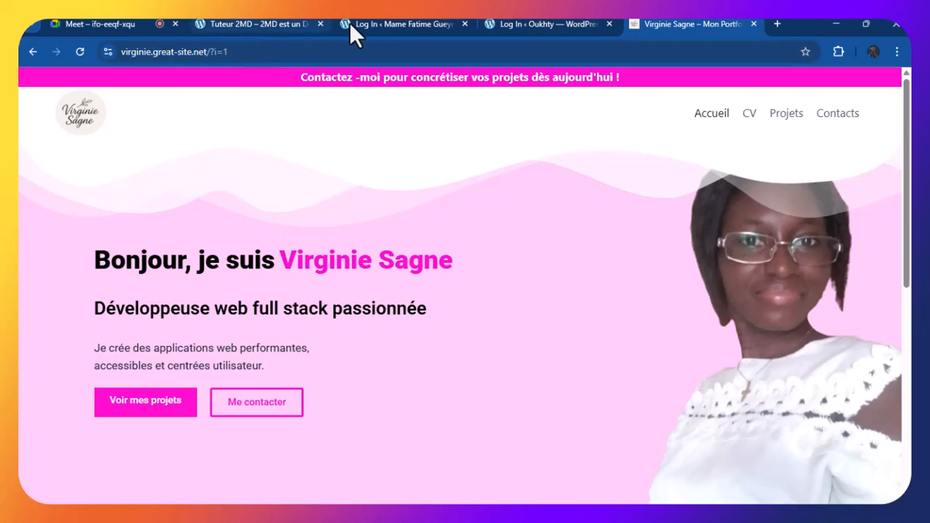
On the Tuteur 2MD blog tab, change the address to tuteur2md.great-site.net/wp-admin and load it
left_click(242, 24)
left_click(372, 24)
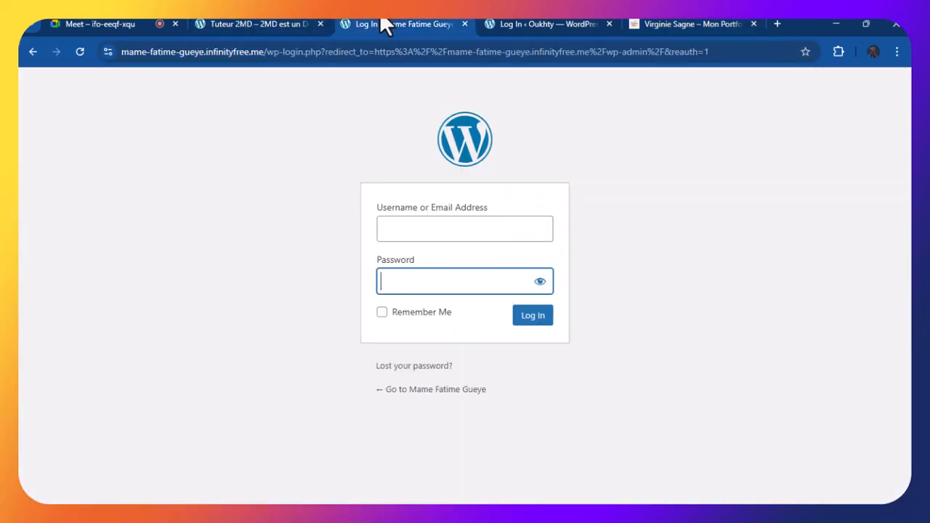
left_click(273, 25)
left_click(257, 52)
left_click(259, 52)
key("BackSpace")
key("BackSpace")
key("BackSpace")
key("BackSpace")
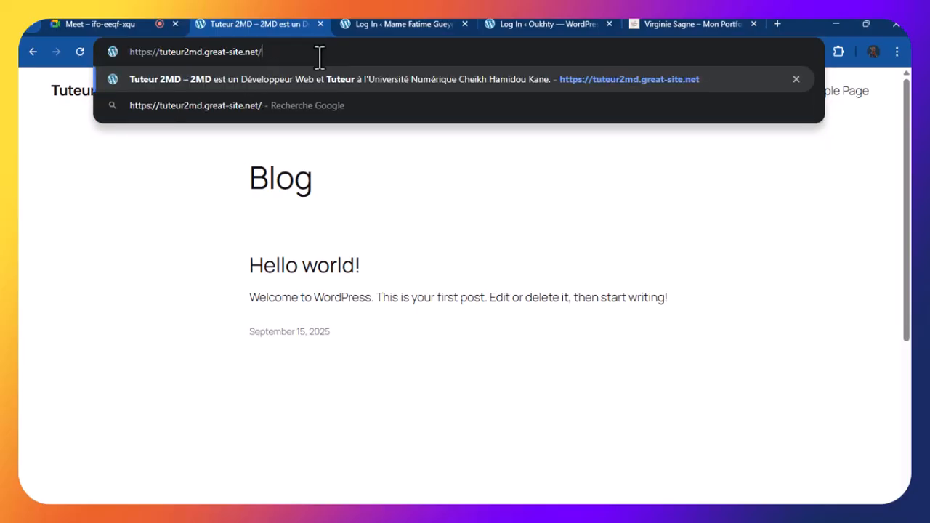
type("wp")
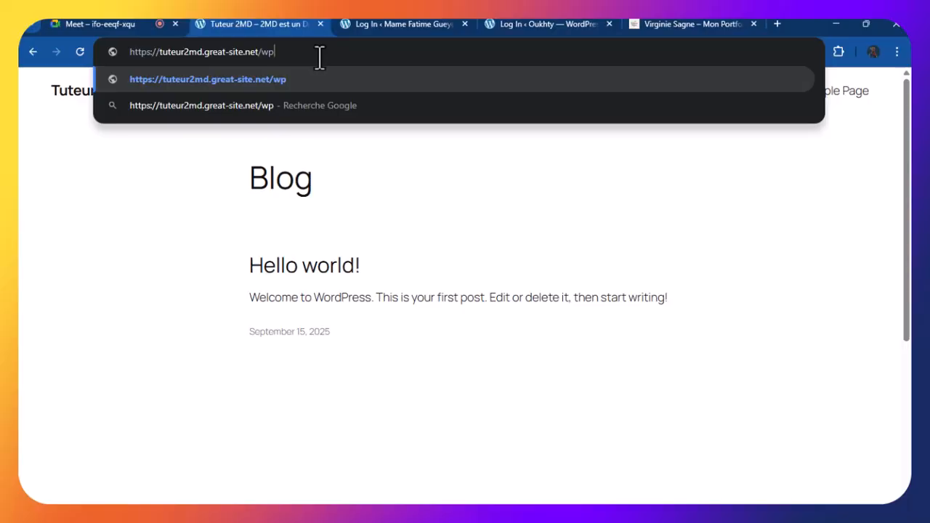
type("-admin")
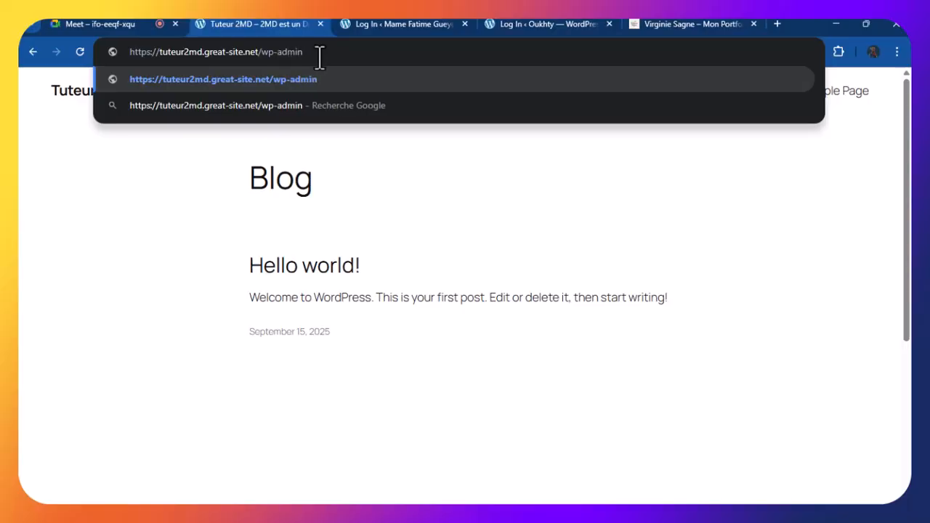
key("Return")
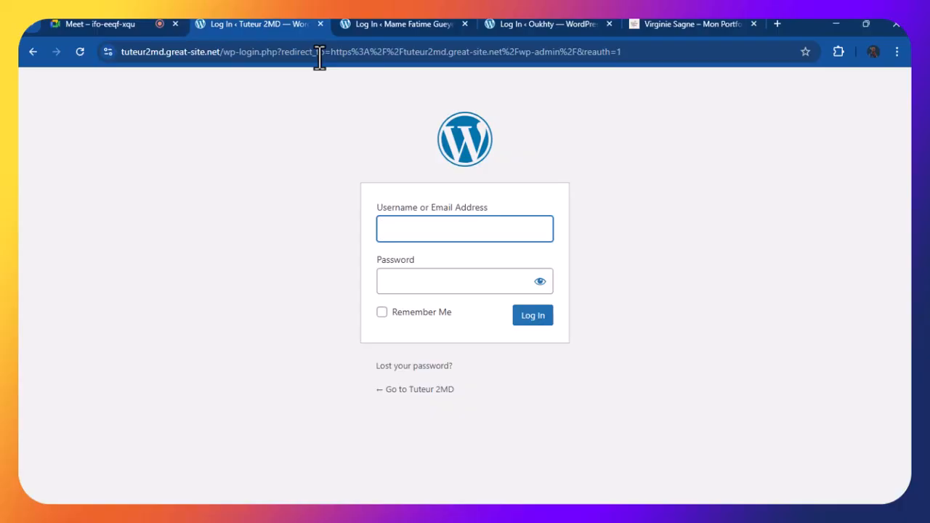
Enter the admin username and password in the WordPress login form, revealing the password to check it
type("tyt")
key("BackSpace")
key("BackSpace")
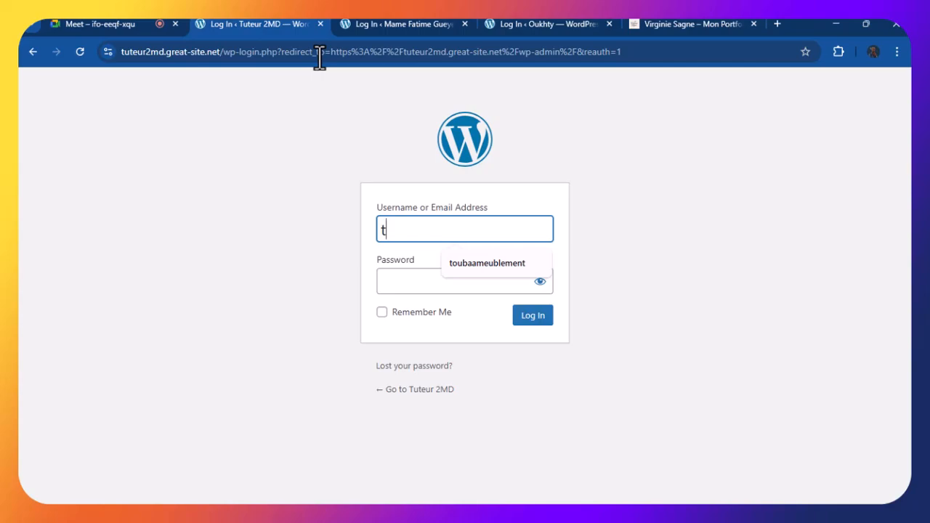
type("uteur")
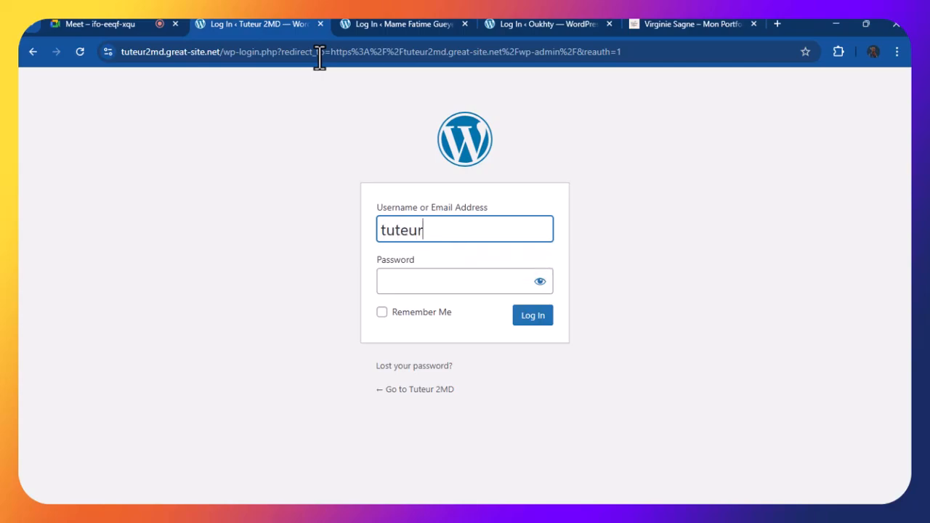
type("2M")
key("BackSpace")
type("MD")
left_click(421, 231)
left_click(404, 280)
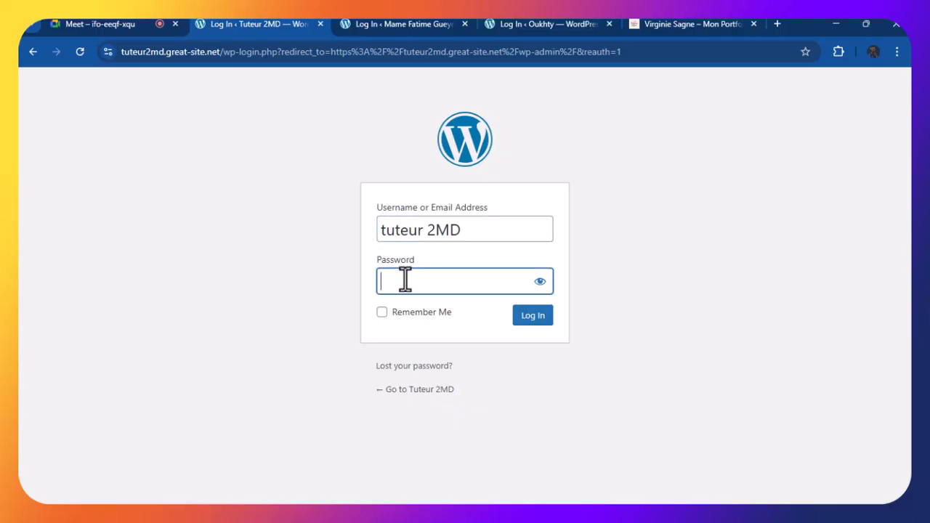
key("BackSpace")
left_click(540, 281)
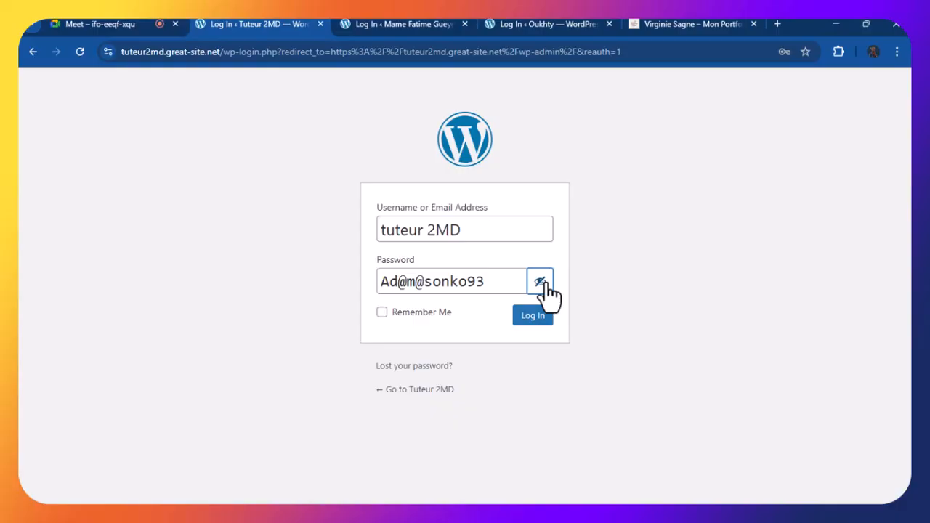
Capitalize the username's first letter and paste the password back into its field
left_click(379, 233)
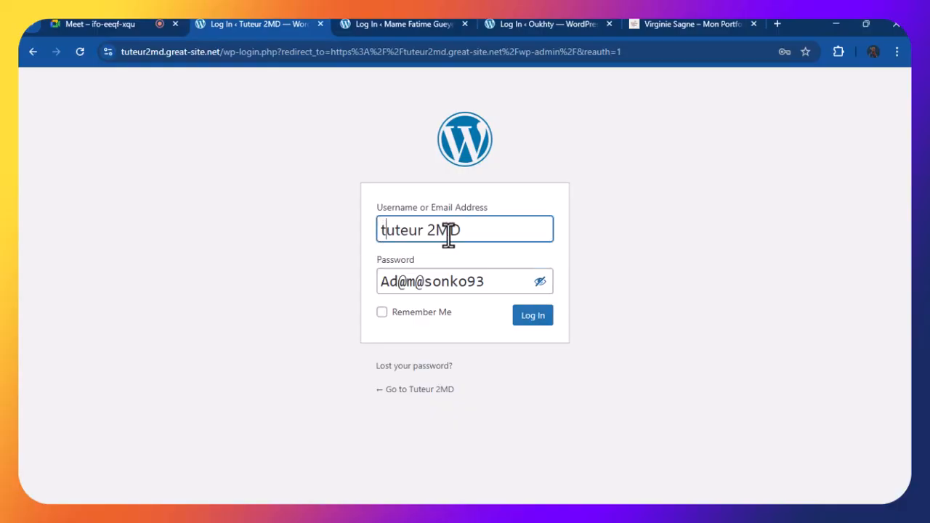
key("Delete")
type("T")
triple_click(441, 288)
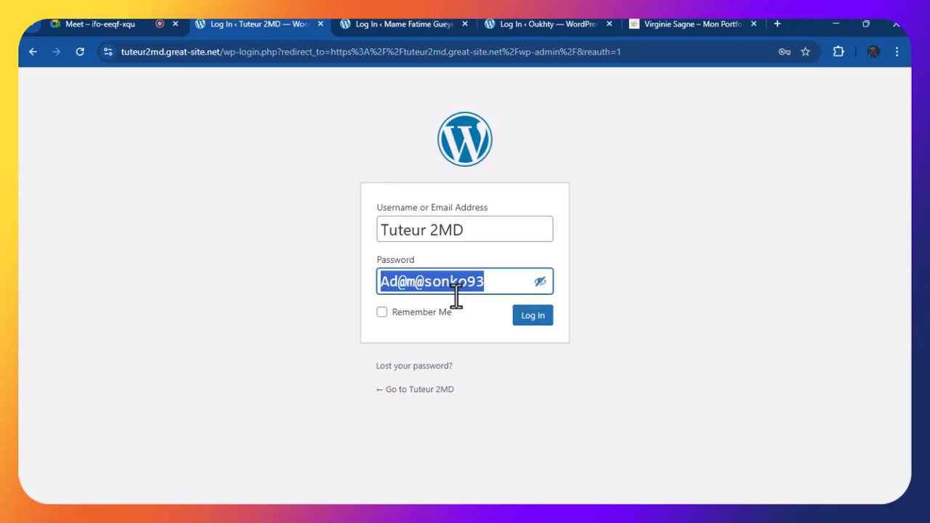
key("ctrl+x")
key("ctrl+v")
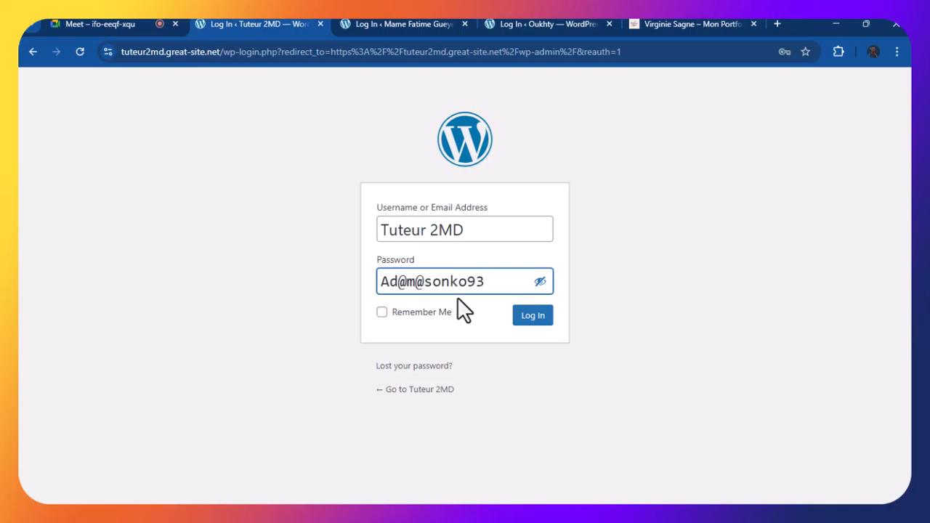
Close the two other sites' login tabs, tick Remember Me and submit the login
left_click(466, 23)
left_click(467, 23)
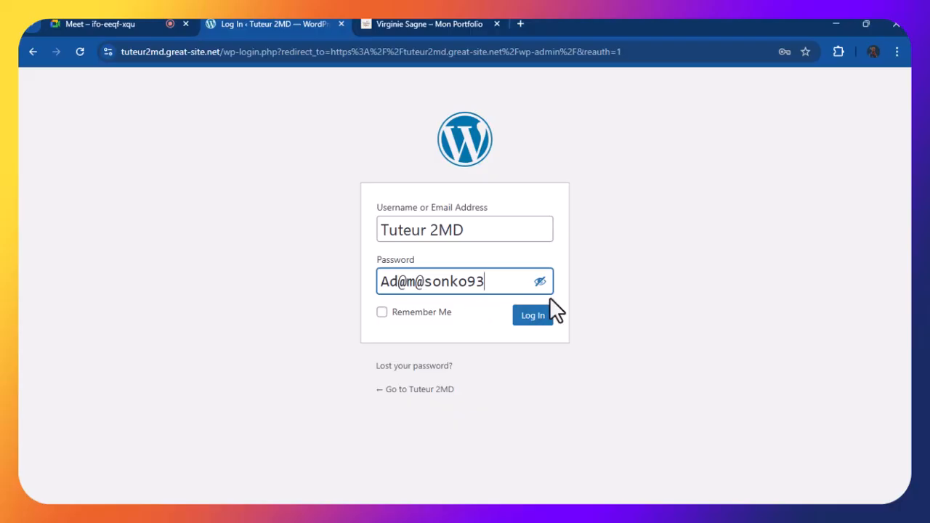
left_click(382, 313)
left_click(541, 320)
left_click(426, 347)
Re-paste the password and retry the login with a lowercase username
key("ctrl+v")
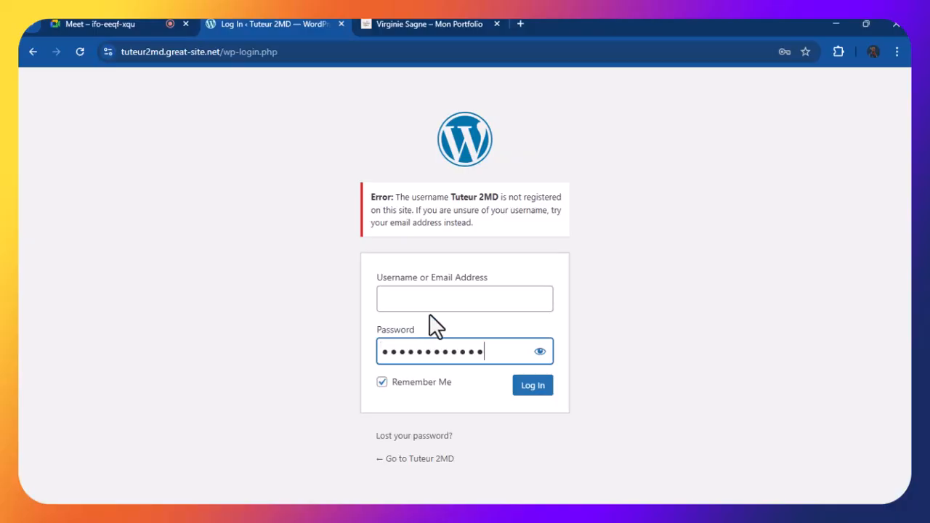
left_click(414, 298)
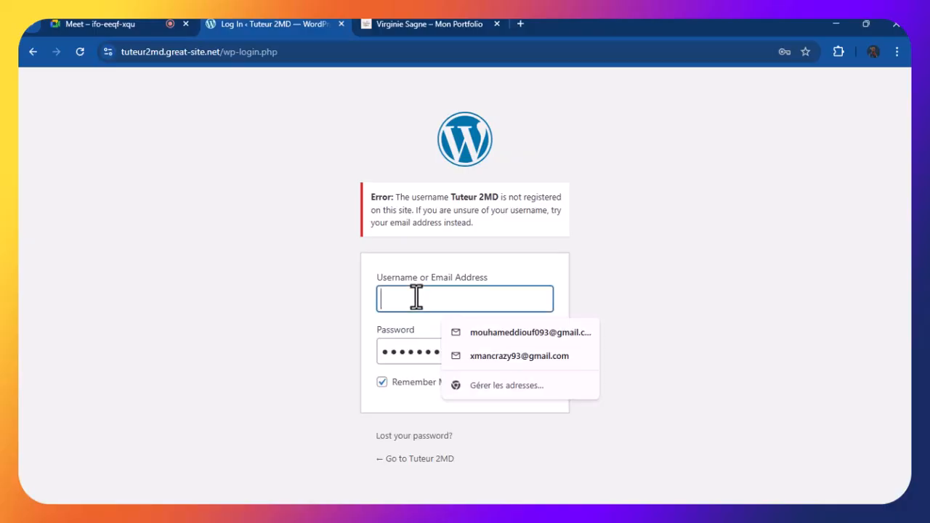
left_click(372, 352)
left_click(540, 352)
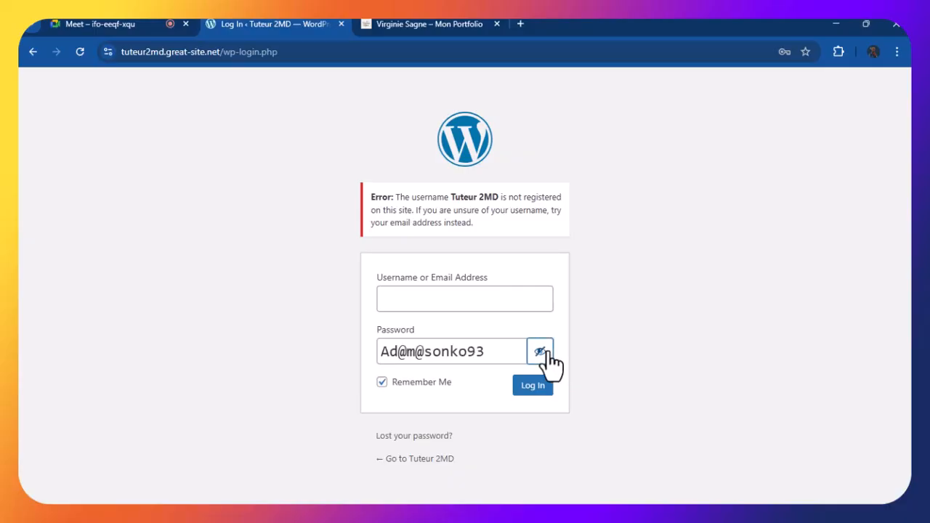
left_click(406, 288)
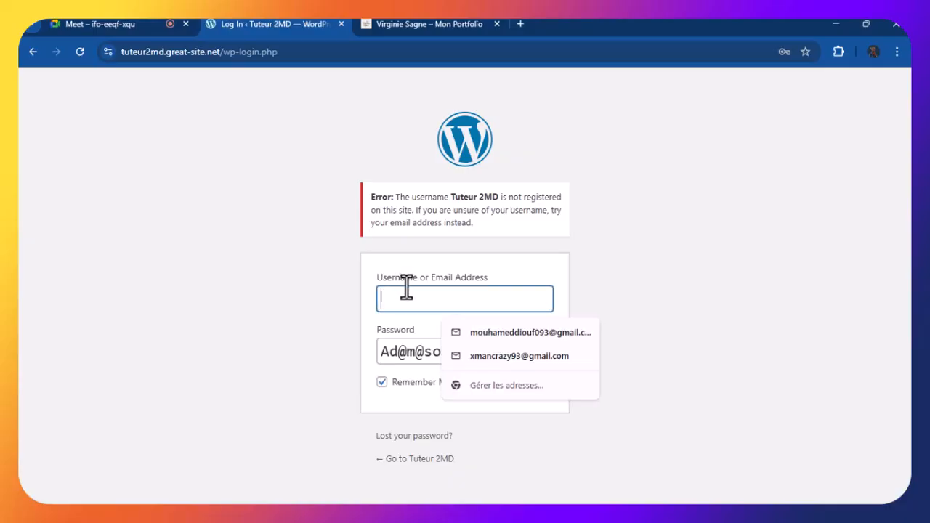
type("t")
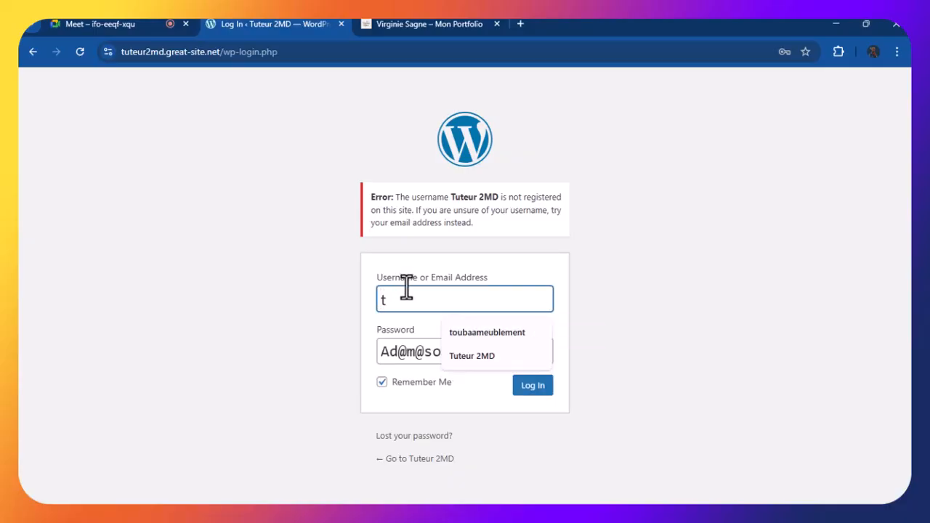
type("uteur ")
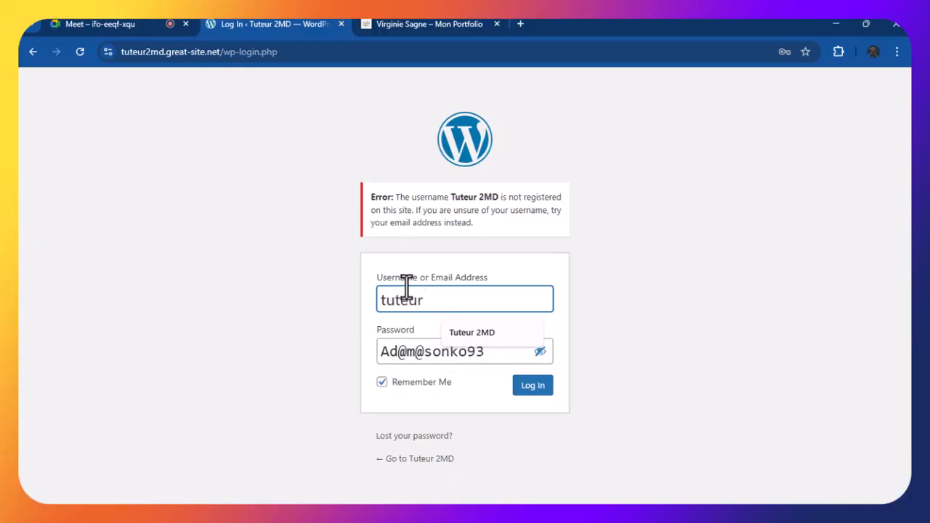
type("2md")
left_click(517, 386)
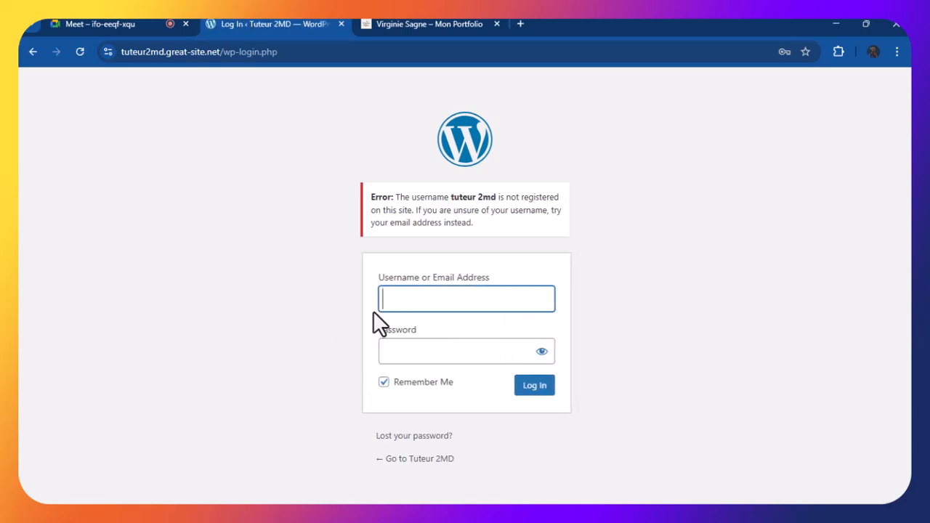
Re-paste the password and retry the login with a shortened username
left_click(390, 301)
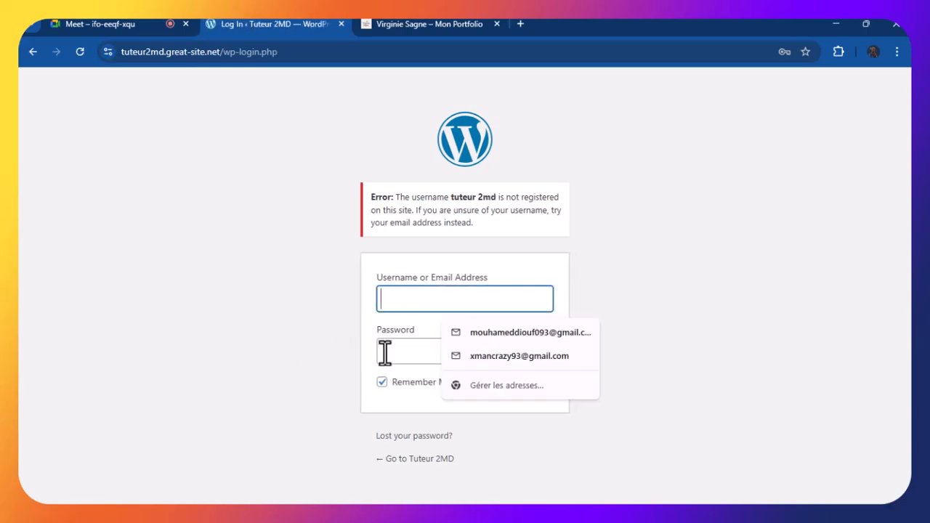
left_click(384, 352)
key("ctrl+v")
left_click(413, 299)
type("tuteur")
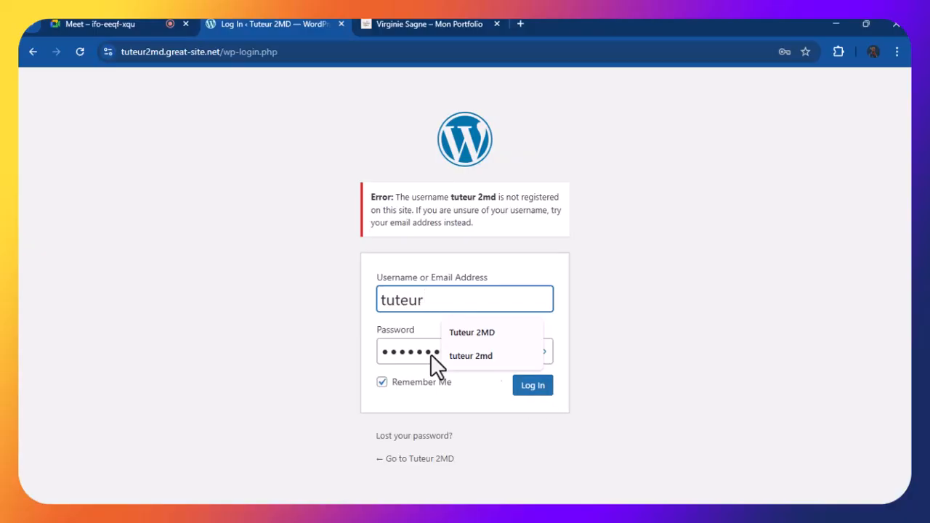
left_click(386, 399)
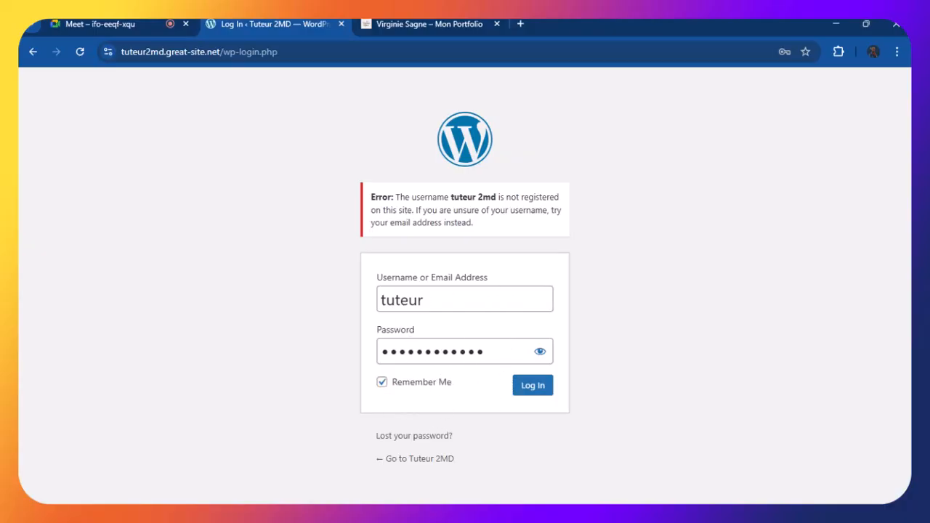
left_click(440, 307)
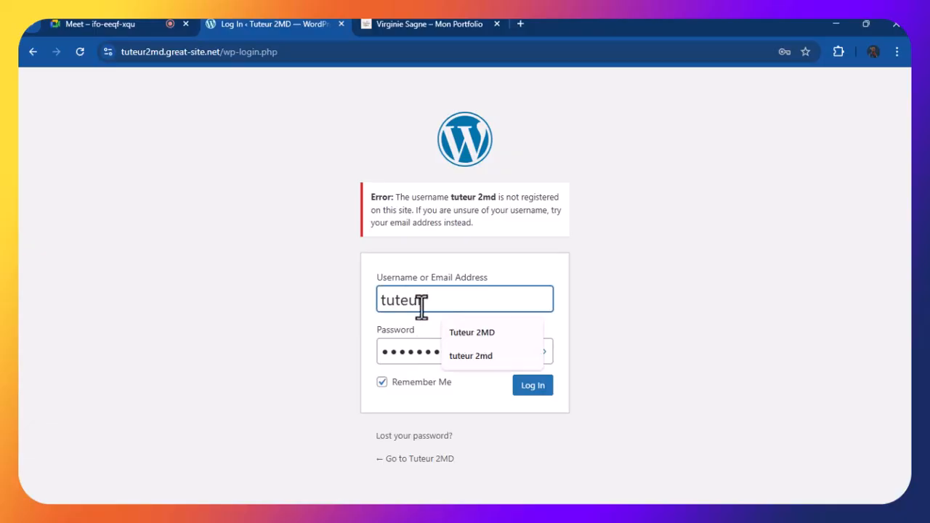
left_click_drag(427, 299, 372, 292)
key("BackSpace")
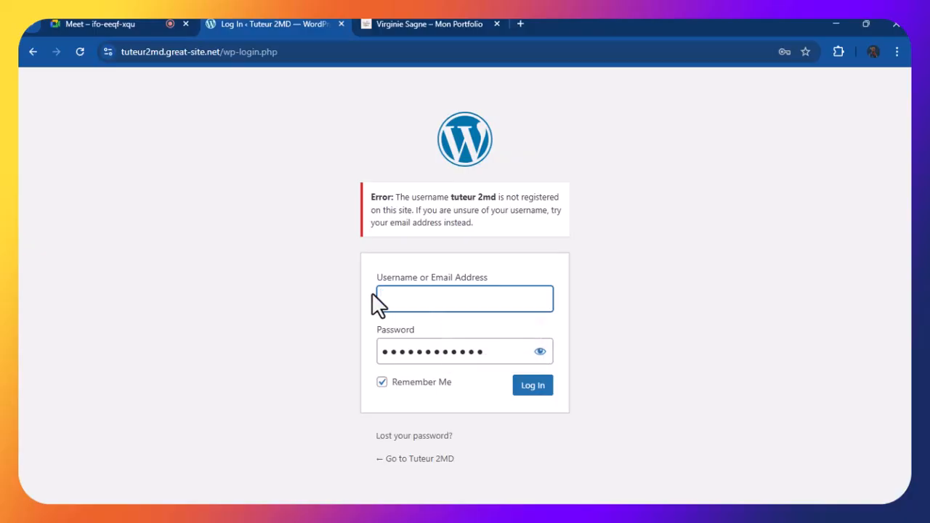
type("2md")
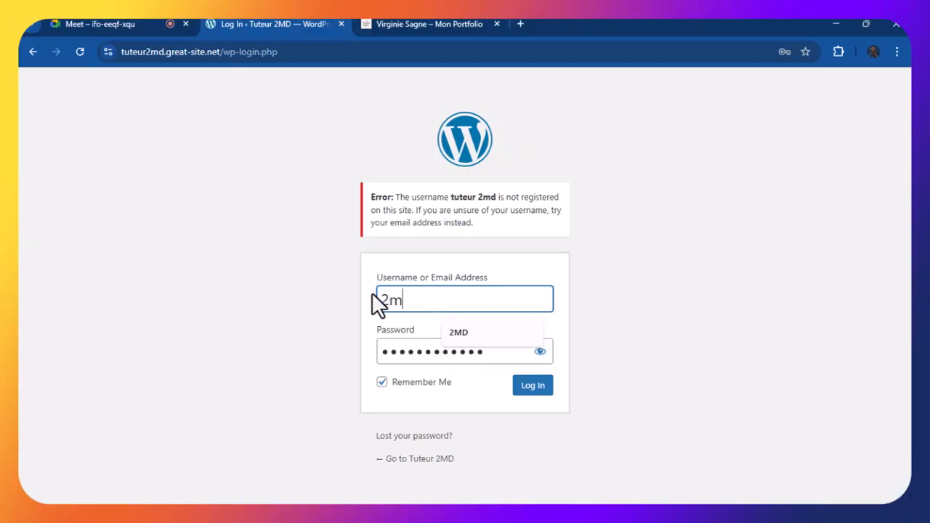
left_click(532, 391)
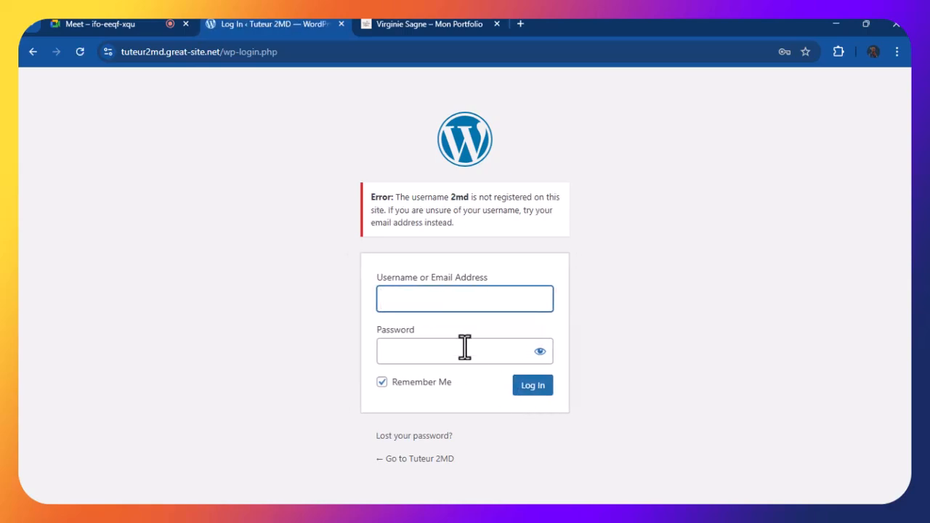
Paste the password and choose the saved e-mail address from Chrome's autofill list as the username
left_click(415, 294)
left_click(402, 353)
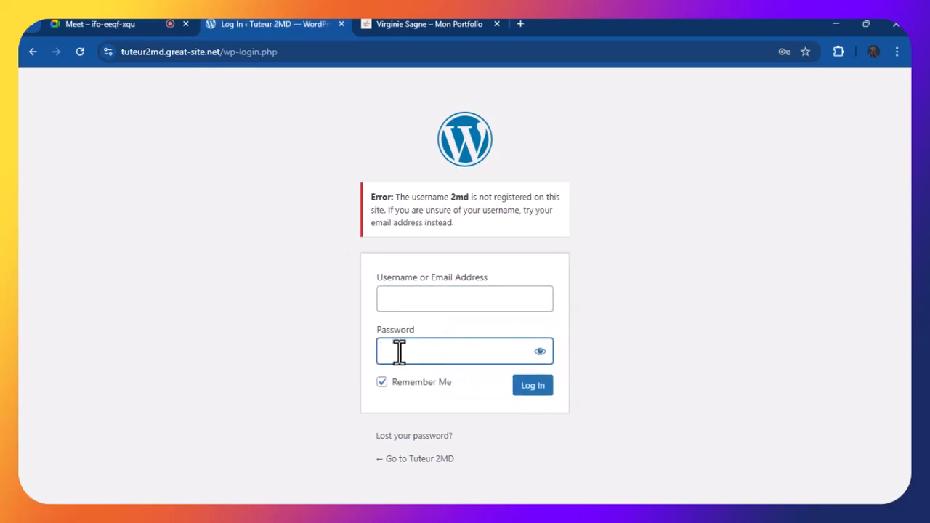
key("ctrl+v")
left_click(546, 355)
left_click(463, 296)
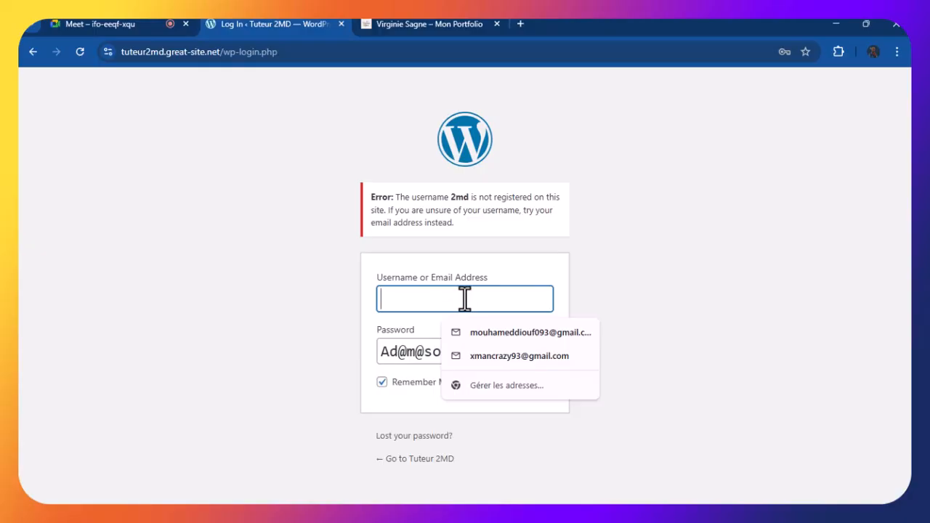
left_click(503, 332)
Log in with the e-mail address and save the password via Chrome's Enregistrer prompt
left_click(530, 385)
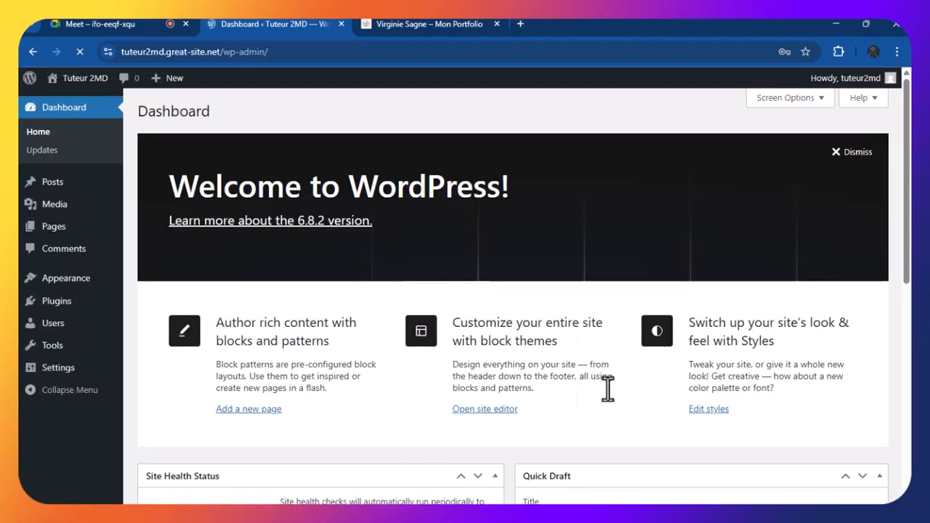
scroll(605, 375, "down", 3)
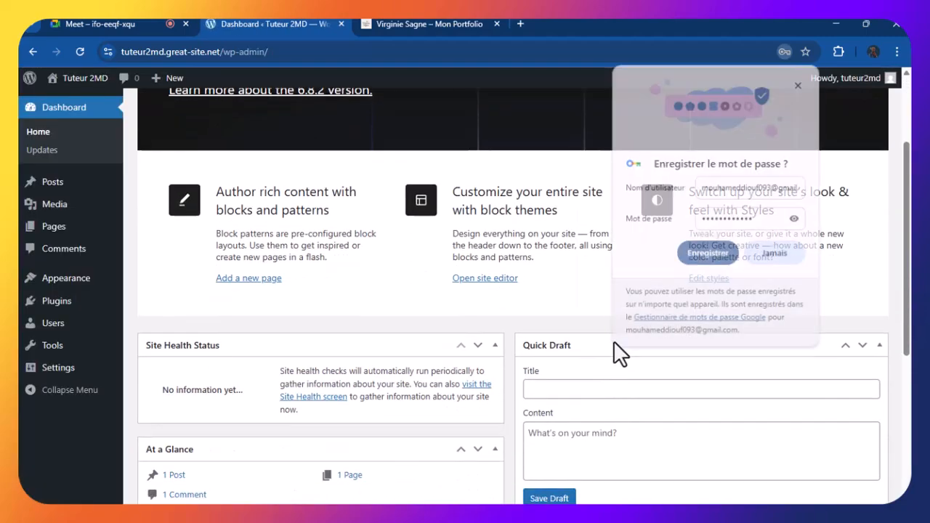
left_click(707, 256)
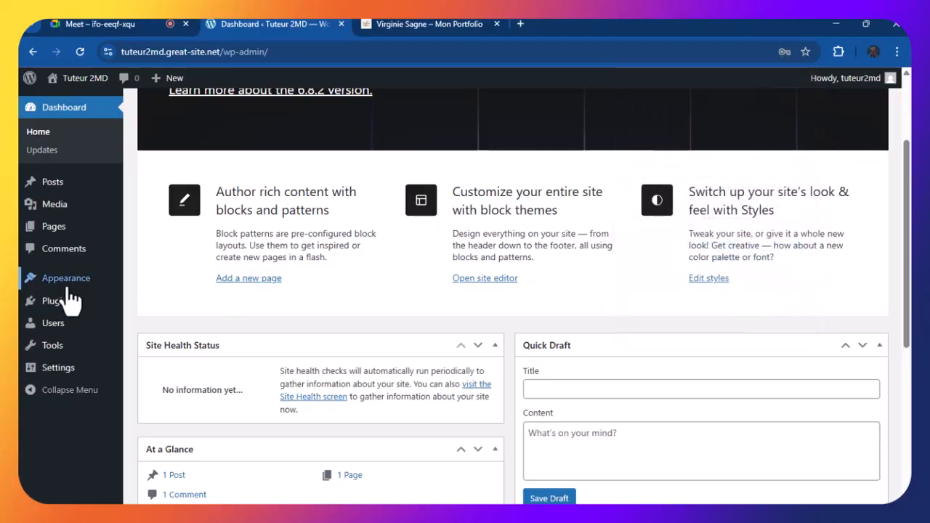
mouse_move(55, 312)
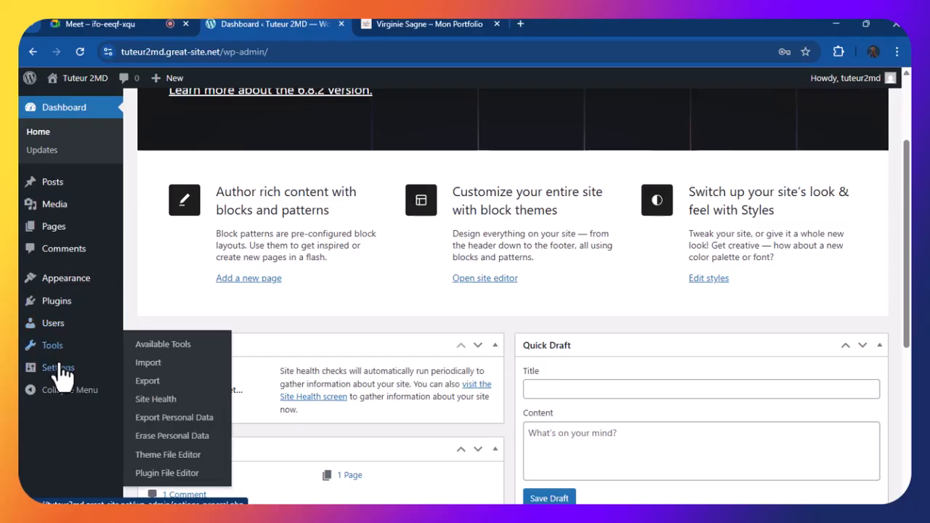
mouse_move(60, 371)
scroll(70, 346, "up", 2)
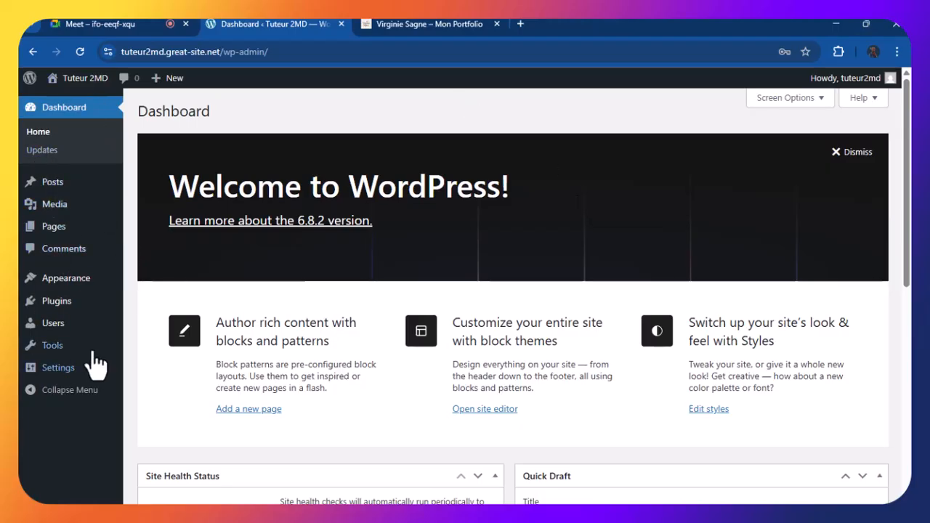
mouse_move(62, 374)
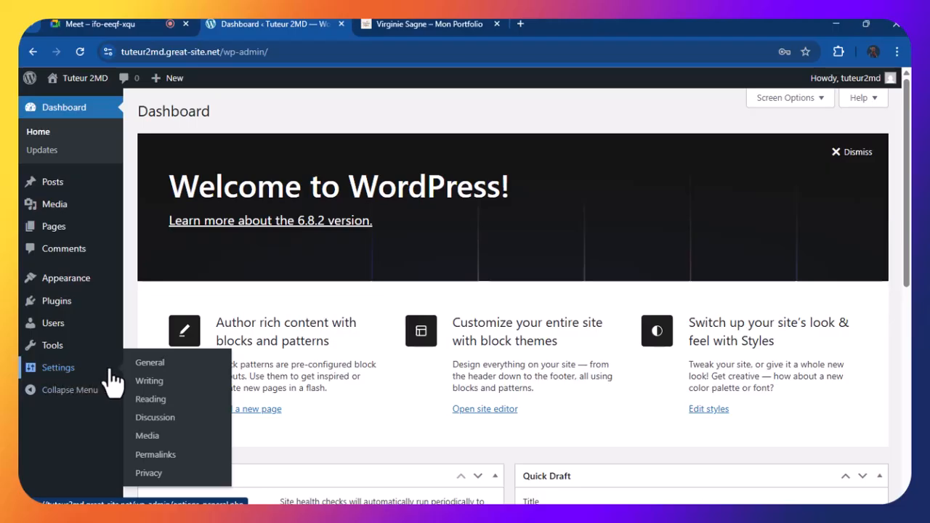
Open Settings > General and scroll down to the Site Language and date format options
left_click(154, 365)
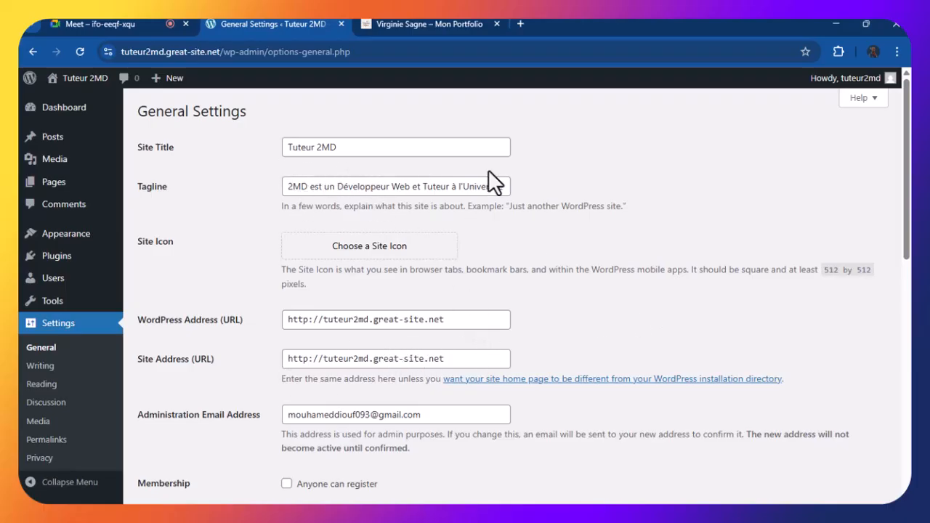
scroll(488, 185, "down", 2)
scroll(488, 187, "up", 1)
scroll(488, 185, "up", 1)
scroll(313, 159, "down", 4)
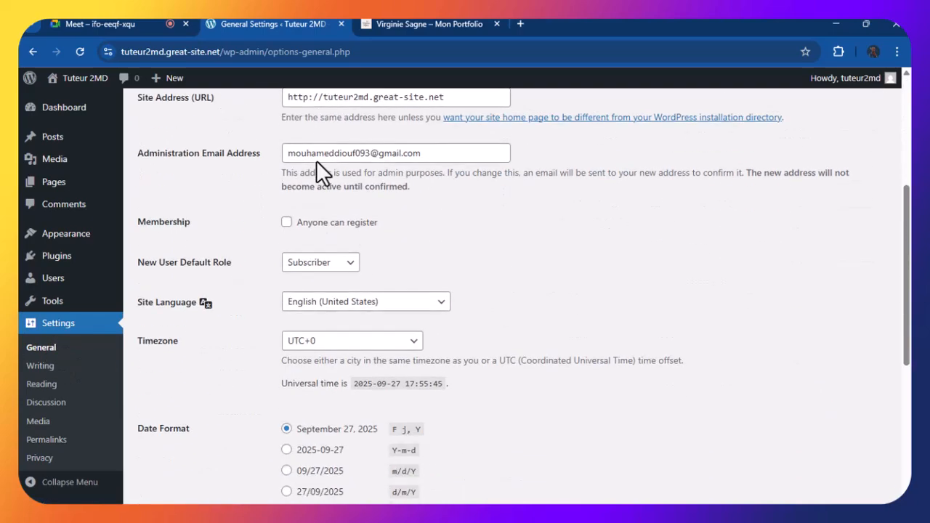
scroll(316, 160, "down", 1)
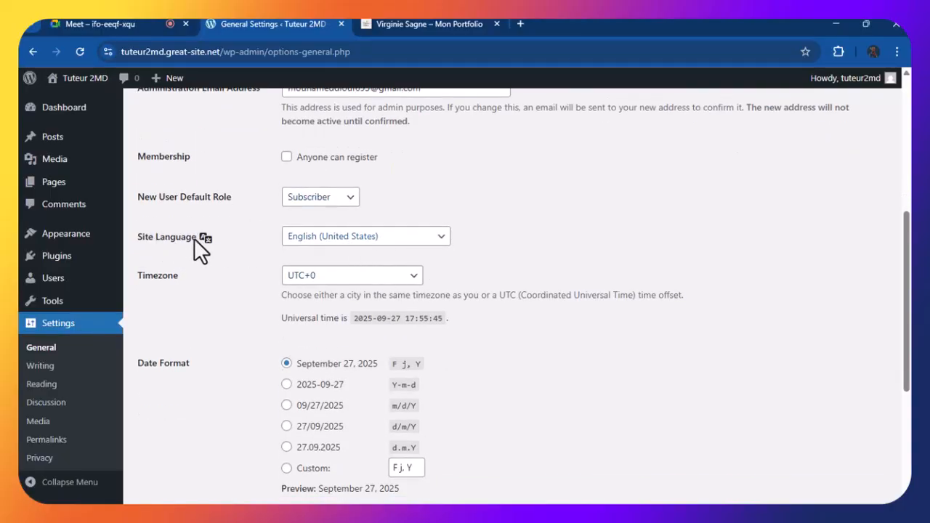
Choose Français from the Site Language dropdown in General Settings
left_click(331, 239)
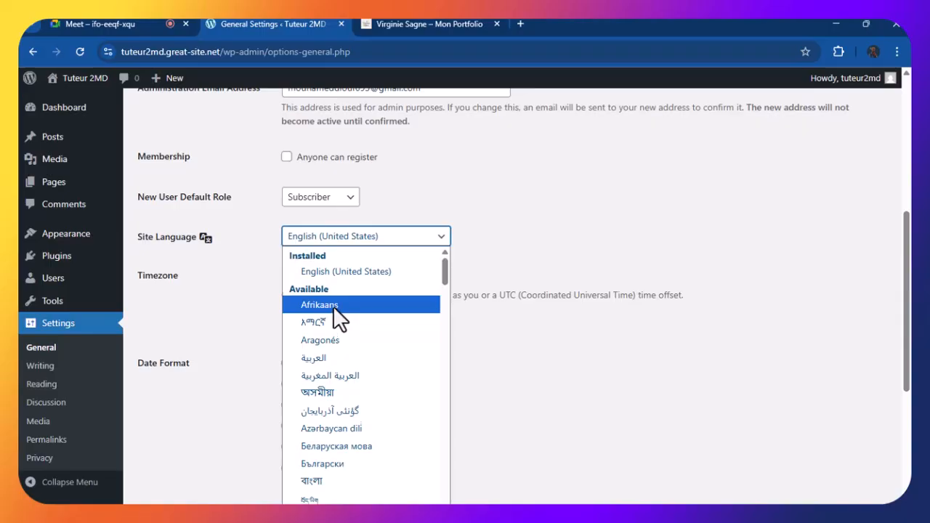
scroll(333, 305, "down", 3)
scroll(330, 348, "down", 2)
scroll(330, 347, "down", 8)
scroll(331, 335, "down", 3)
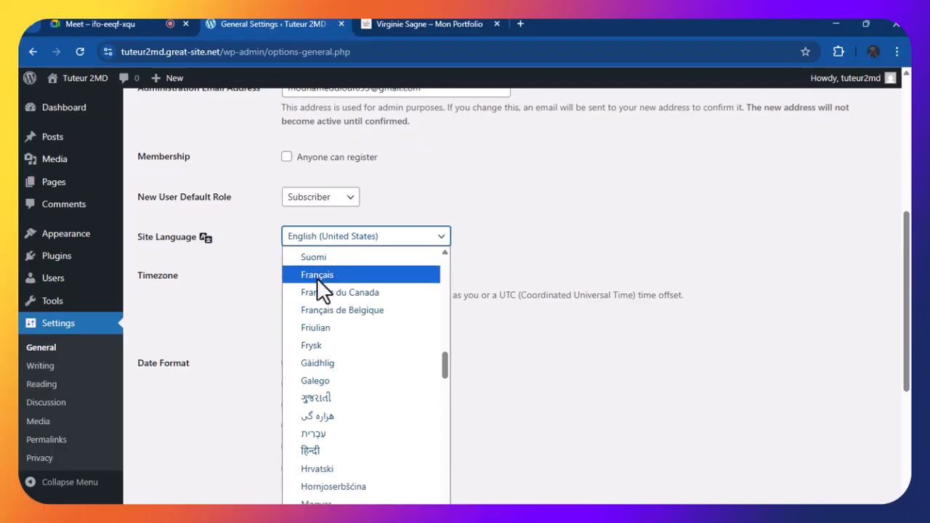
left_click(316, 276)
scroll(329, 276, "up", 3)
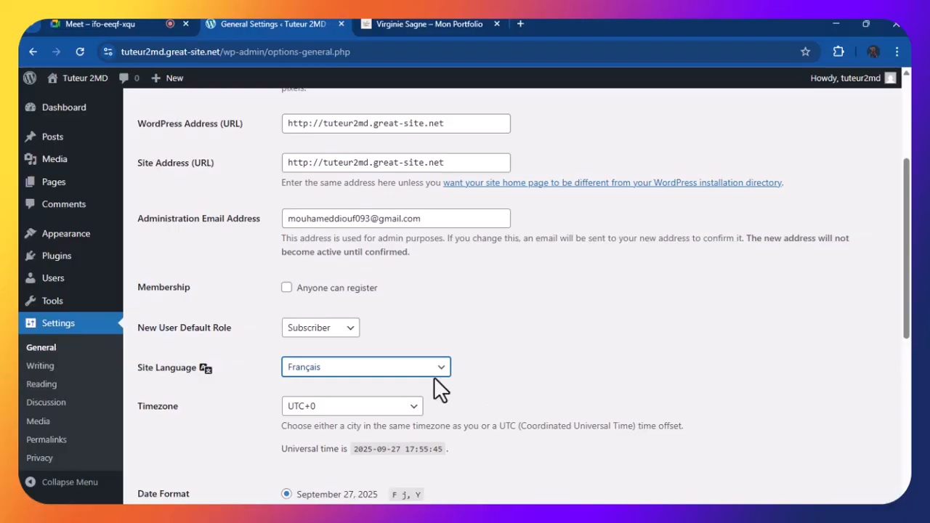
scroll(435, 377, "down", 2)
scroll(435, 377, "down", 5)
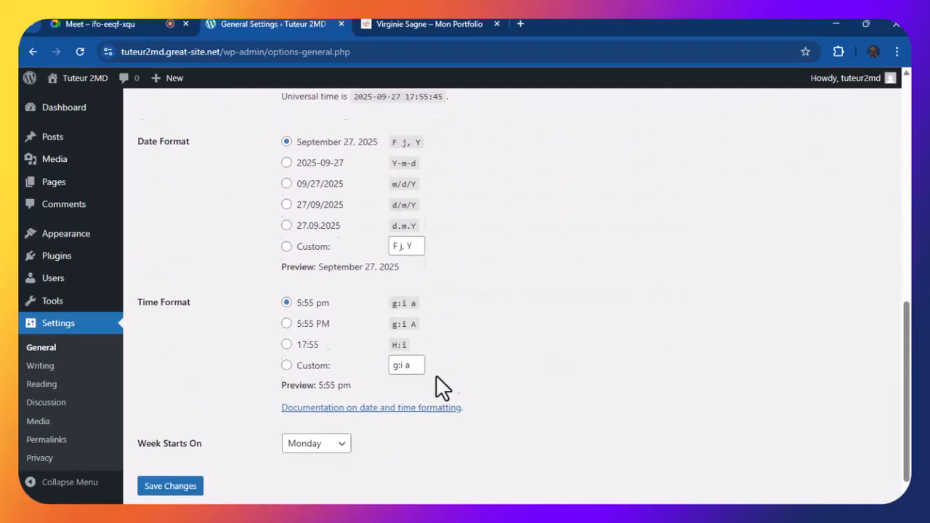
scroll(436, 374, "up", 3)
scroll(436, 375, "down", 2)
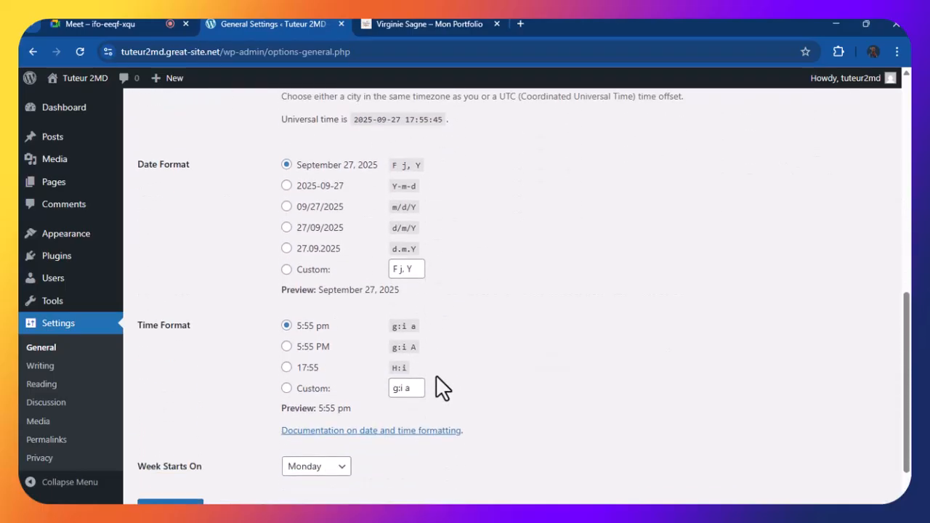
scroll(436, 375, "down", 2)
scroll(436, 375, "up", 1)
scroll(436, 375, "up", 1)
scroll(437, 375, "down", 1)
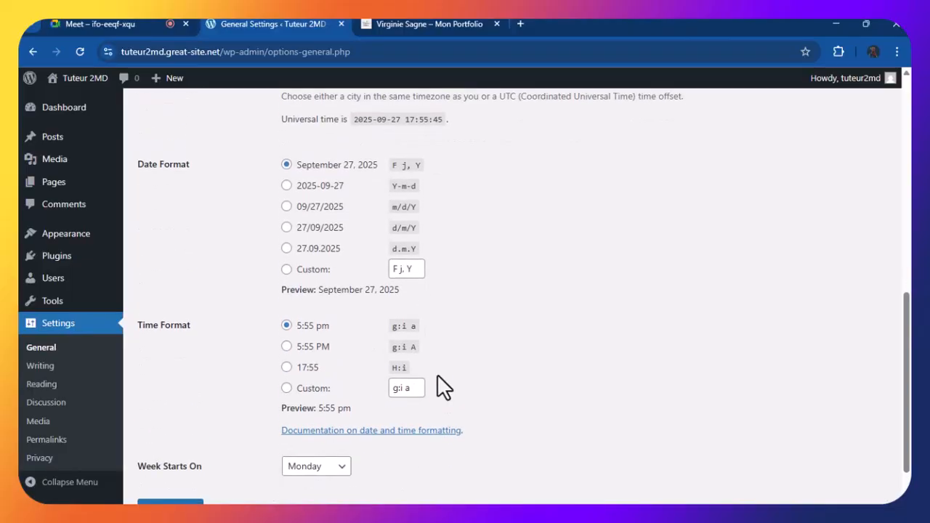
scroll(437, 373, "down", 1)
scroll(381, 389, "up", 2)
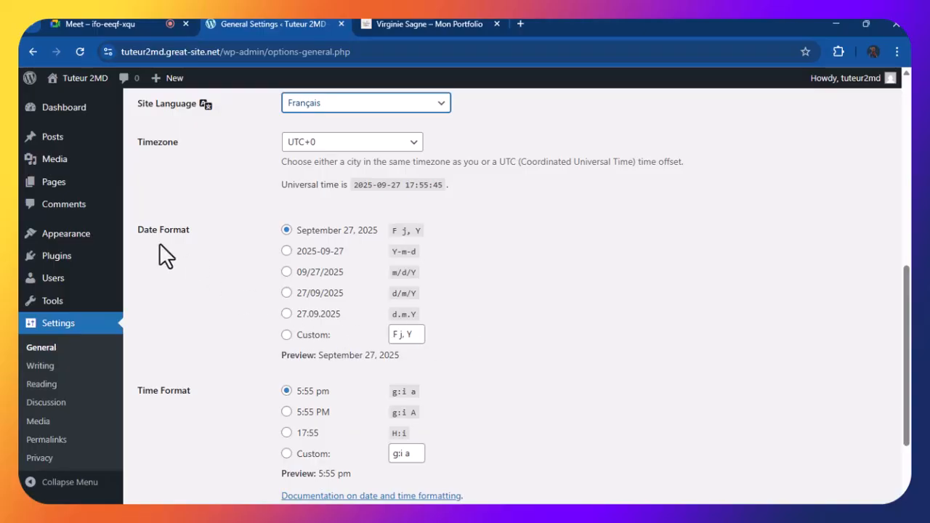
Select the d.m.Y date format, previewing 27.09.2025
left_click(286, 314)
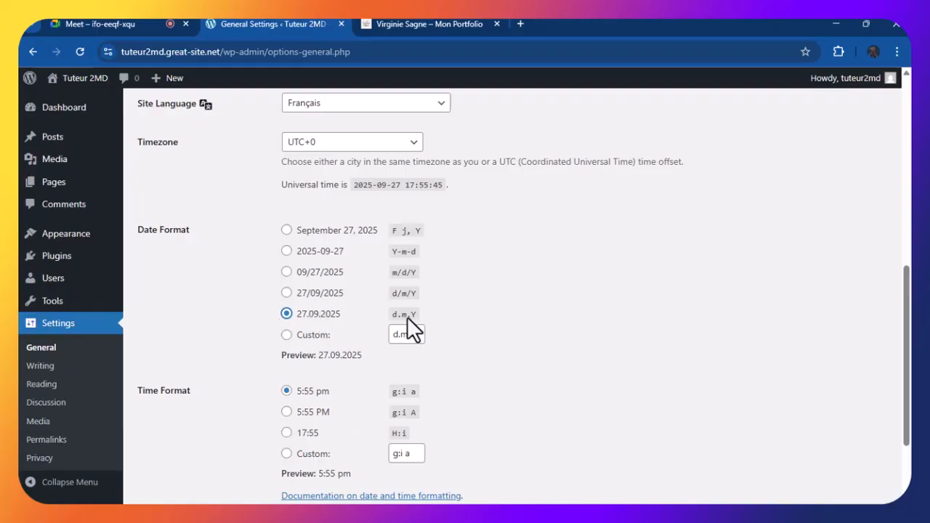
scroll(312, 315, "down", 3)
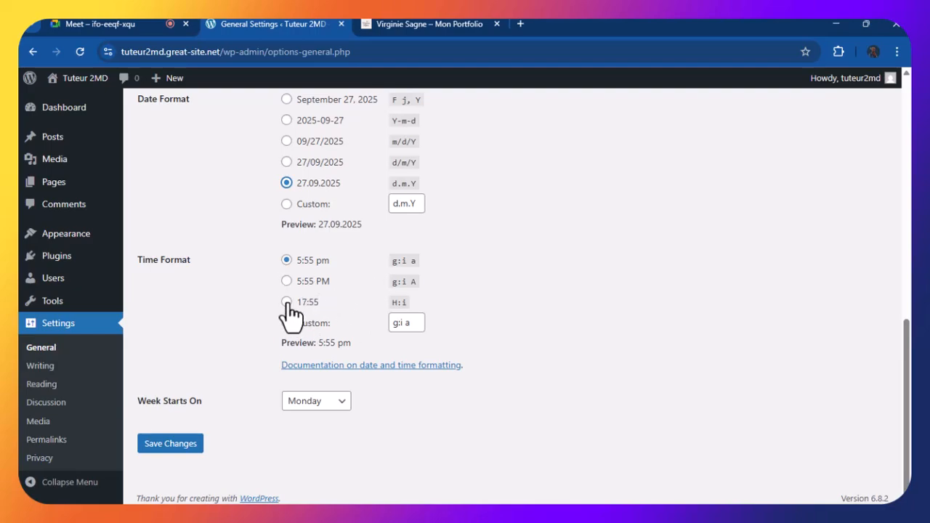
scroll(292, 312, "up", 2)
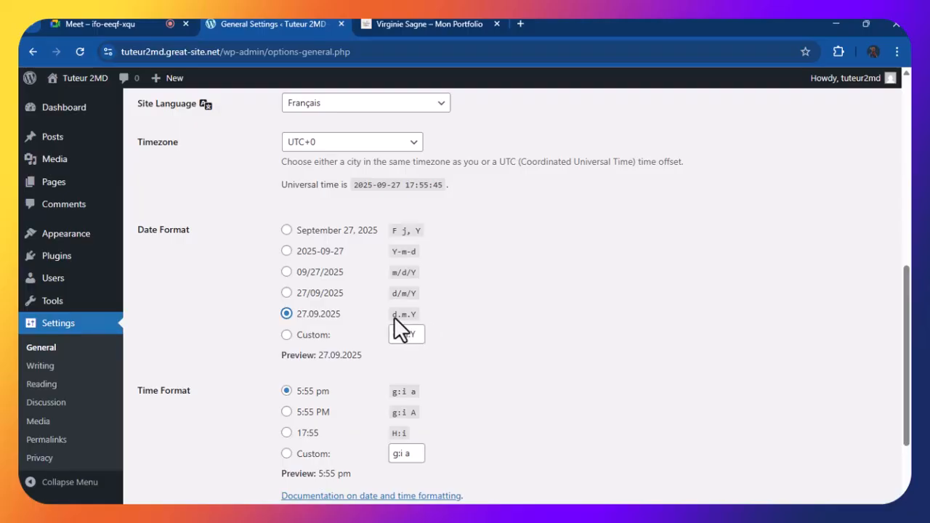
Switch the date format to d/m/Y, previewing 27/09/2025
left_click(287, 294)
scroll(427, 283, "down", 2)
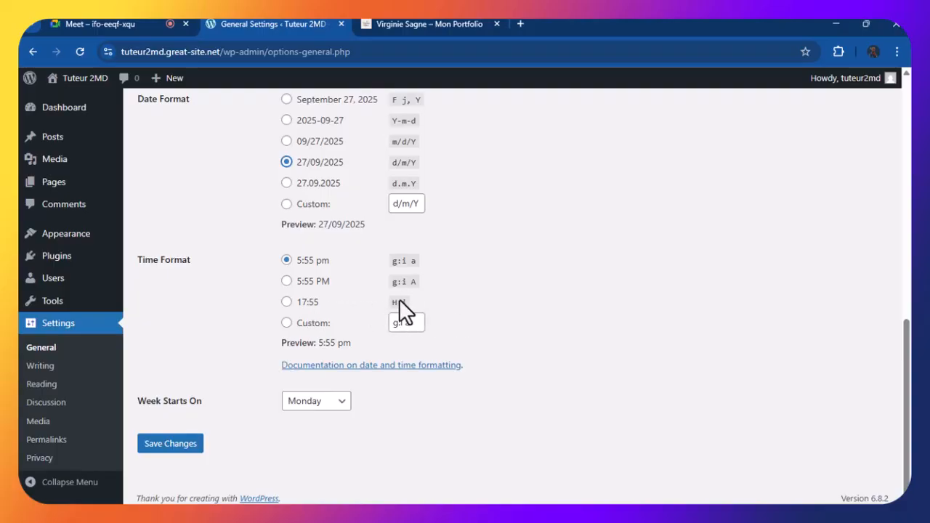
Select the 24-hour H:i time format, previewing 17:55
left_click(286, 302)
scroll(451, 282, "up", 12)
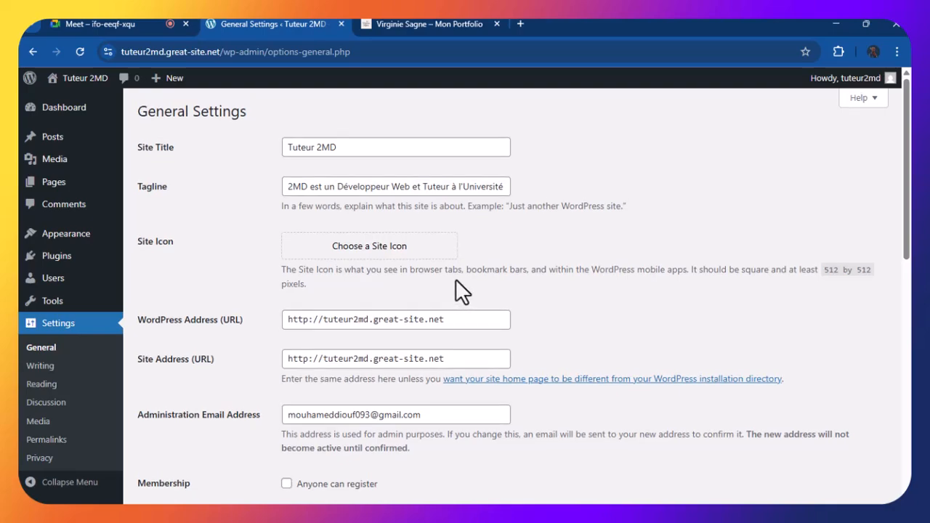
scroll(456, 279, "down", 1)
scroll(456, 278, "up", 1)
scroll(457, 278, "down", 2)
scroll(457, 280, "up", 2)
scroll(460, 281, "down", 1)
scroll(460, 281, "up", 1)
scroll(460, 281, "down", 8)
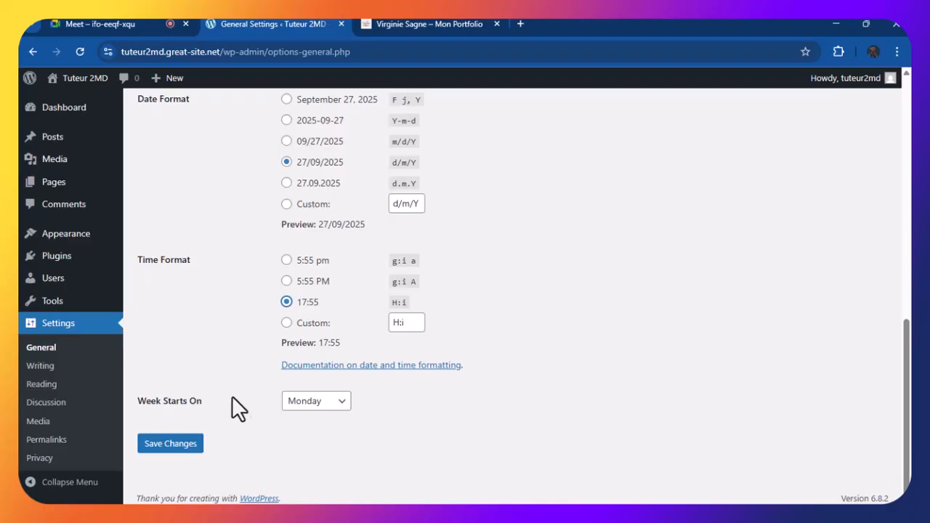
Save the new date and time formats, saving the general settings again after the French reload
left_click(159, 446)
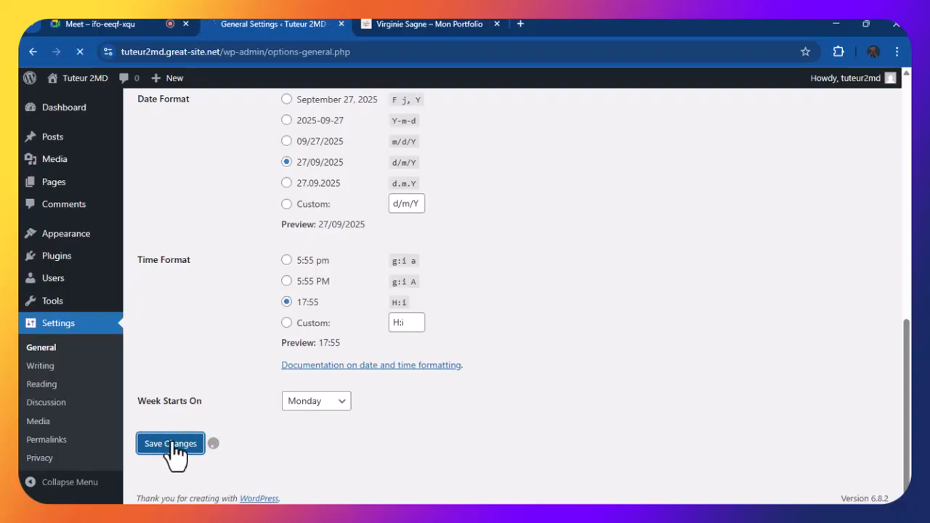
scroll(198, 439, "down", 10)
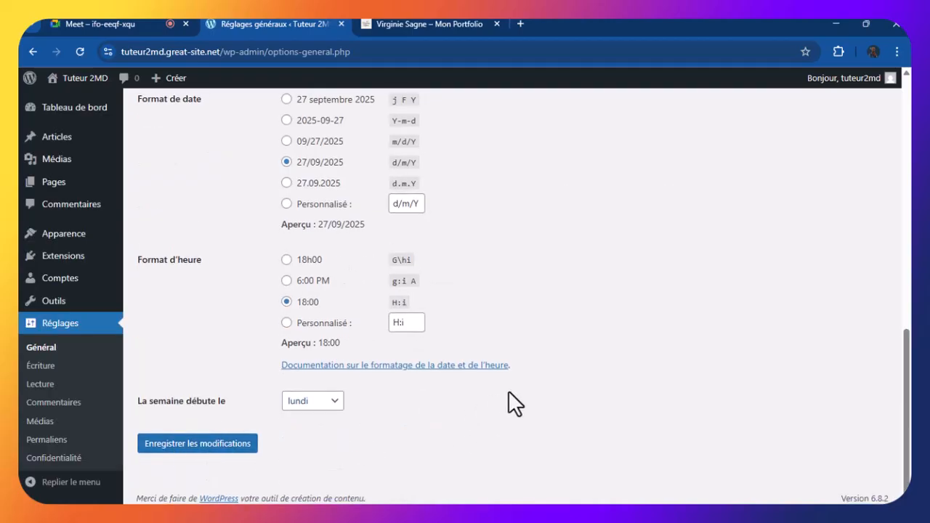
left_click(234, 444)
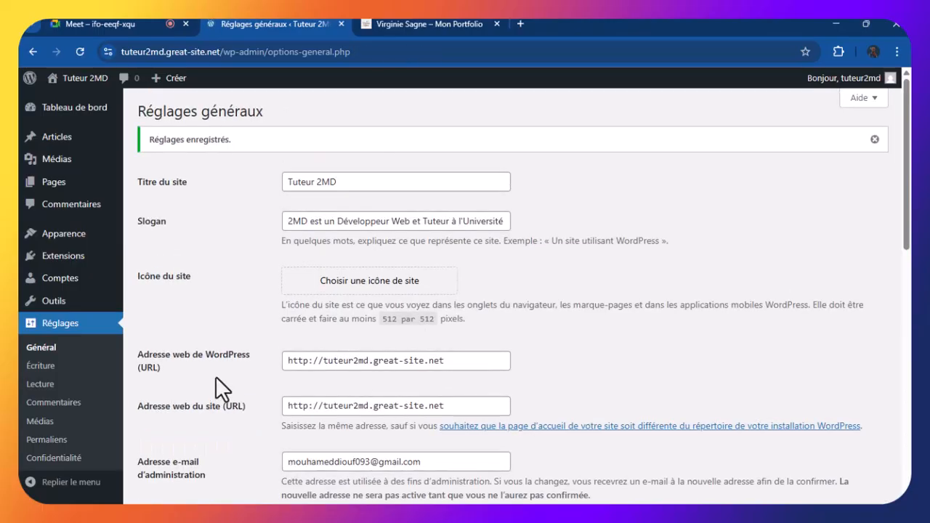
scroll(246, 313, "down", 1)
scroll(249, 319, "up", 1)
scroll(254, 325, "down", 1)
scroll(254, 326, "up", 1)
scroll(254, 326, "down", 3)
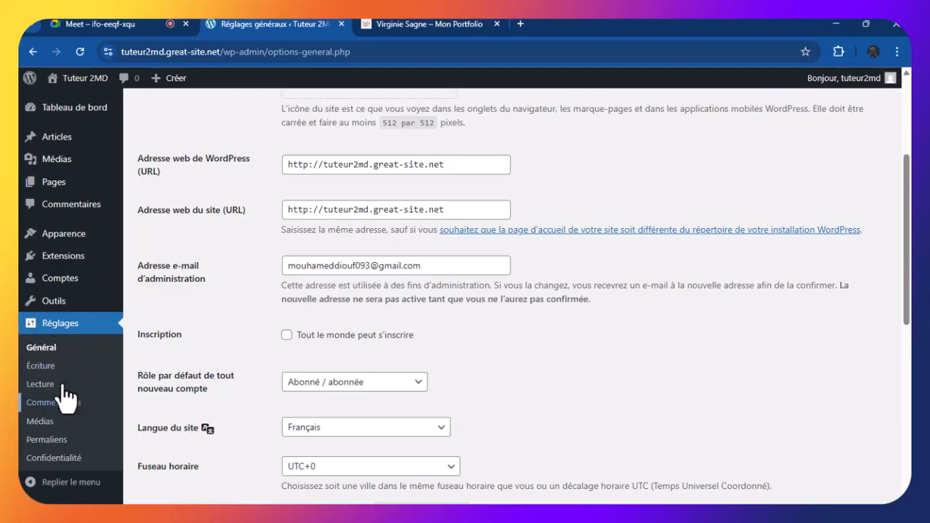
scroll(269, 388, "down", 6)
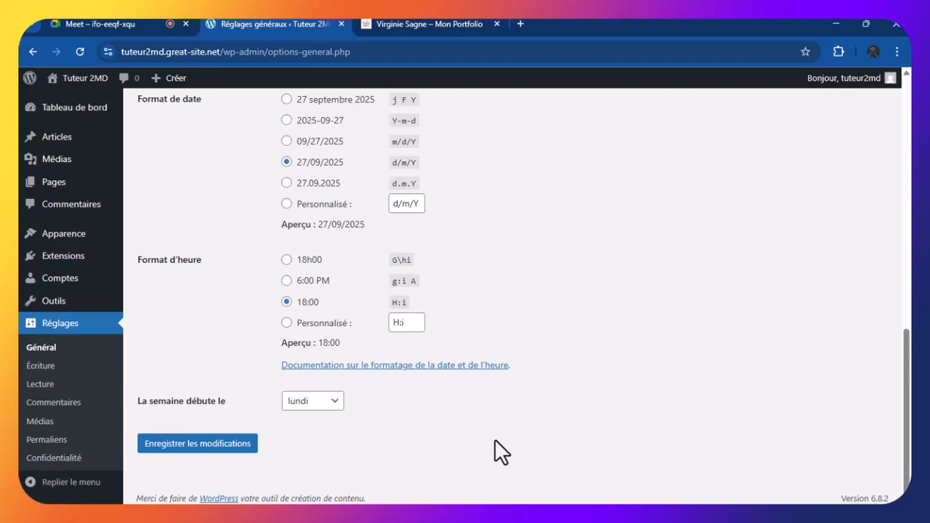
Bring up the Apparence flyout in the admin sidebar, showing Thèmes and Éditeur
scroll(415, 100, "up", 9)
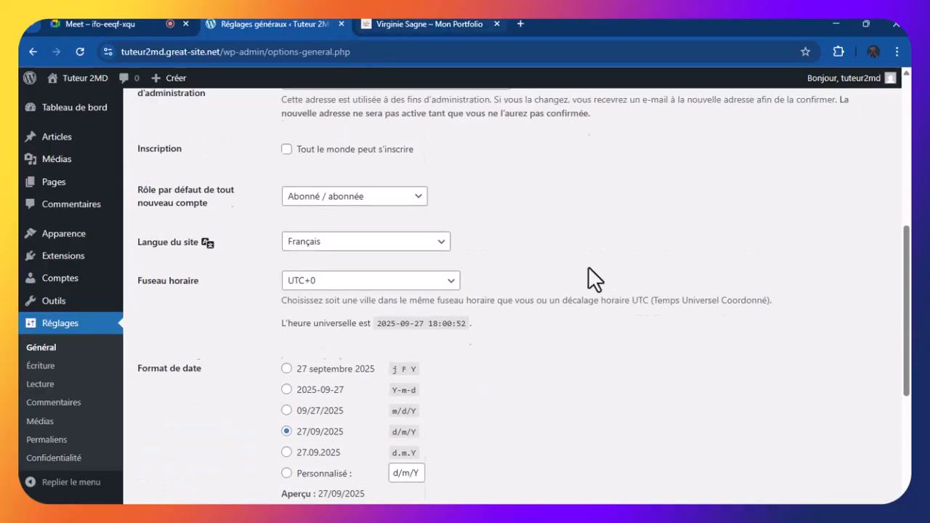
scroll(427, 218, "down", 9)
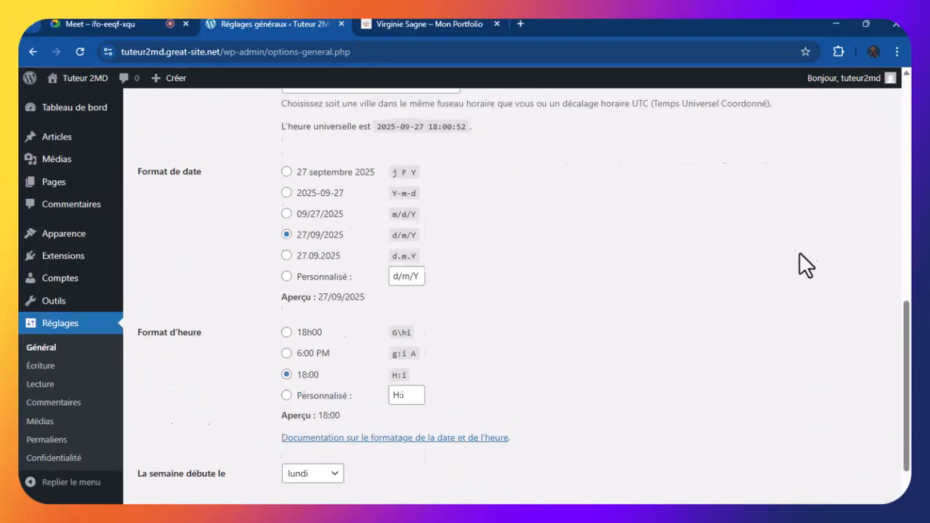
scroll(807, 258, "up", 6)
scroll(786, 253, "up", 3)
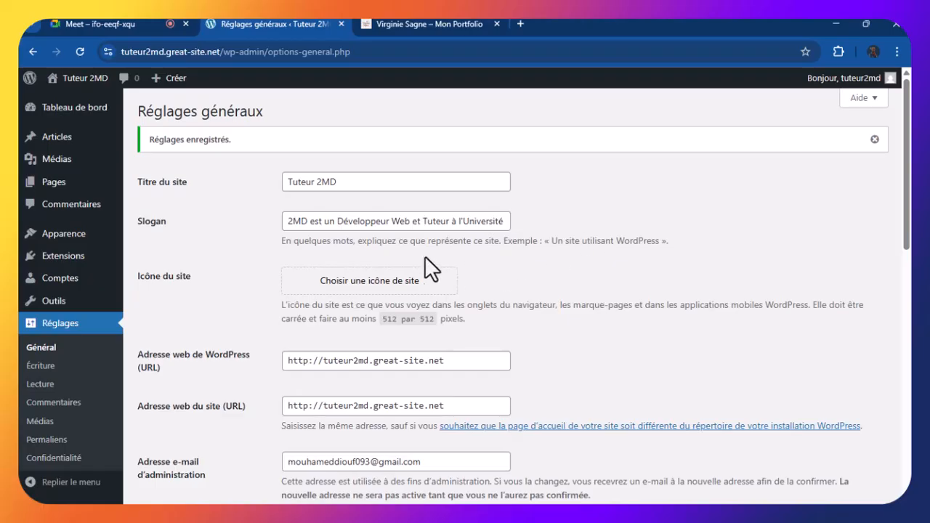
mouse_move(29, 234)
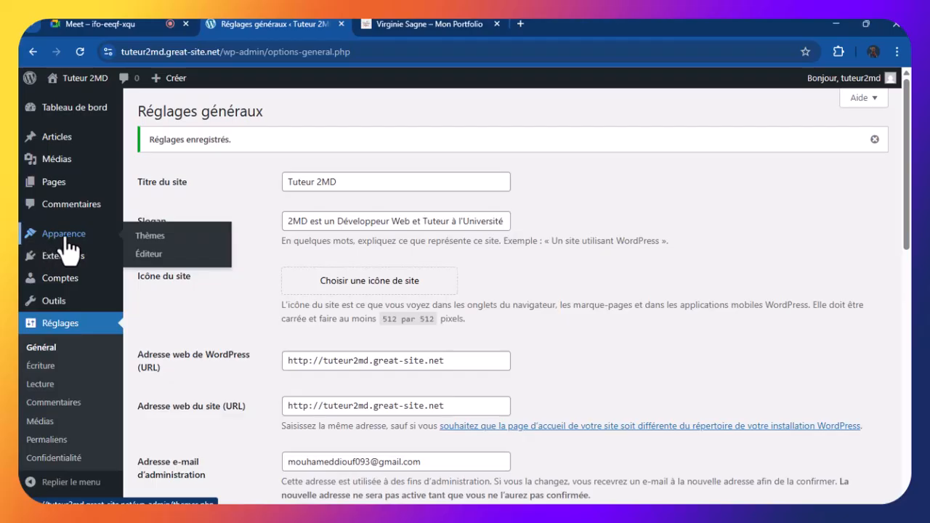
Go to Apparence > Thèmes, where Twenty Twenty-Five is the active theme among three
left_click(161, 240)
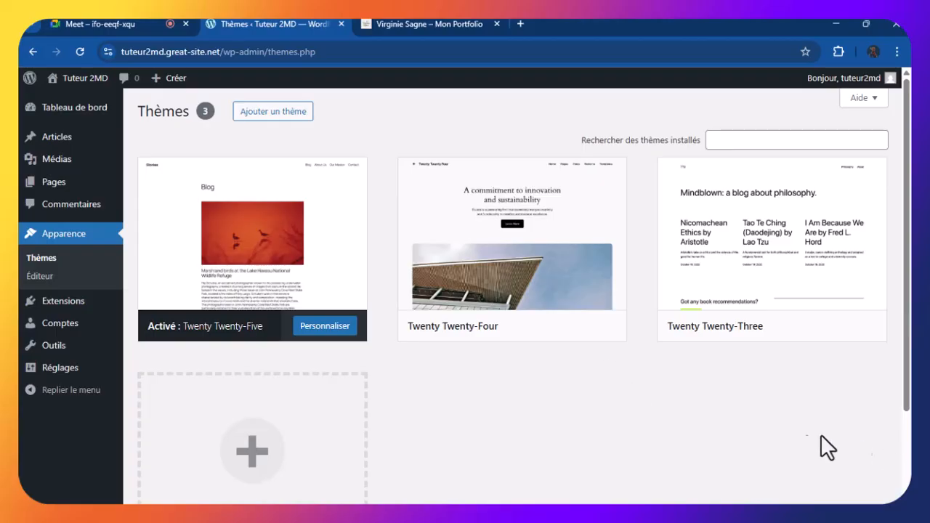
Browse the Ajouter un thème Populaires grid down to the Kadence theme card
left_click(289, 115)
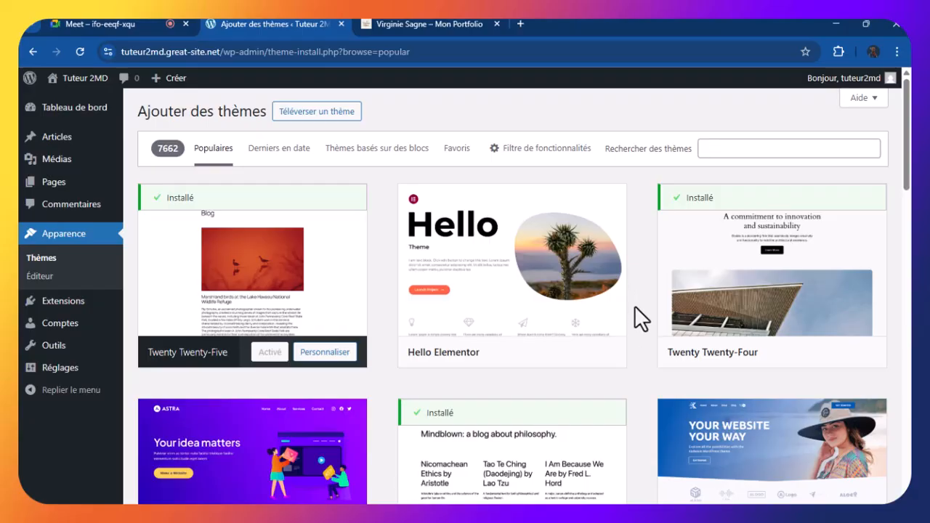
scroll(635, 305, "down", 1)
scroll(635, 305, "up", 1)
scroll(636, 309, "down", 3)
scroll(636, 309, "up", 3)
scroll(636, 258, "down", 3)
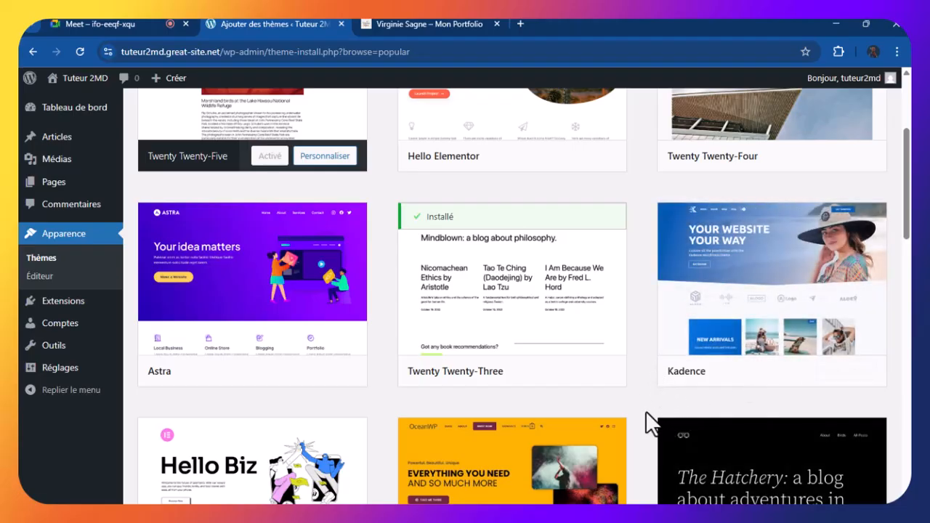
mouse_move(751, 312)
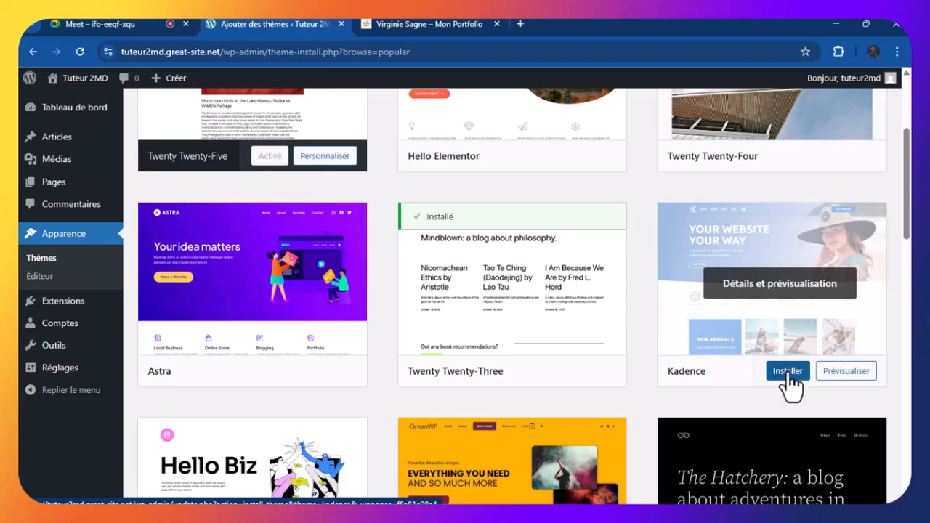
Install the Kadence theme until its card shows Installé
left_click(789, 385)
scroll(695, 336, "down", 1)
scroll(695, 334, "down", 1)
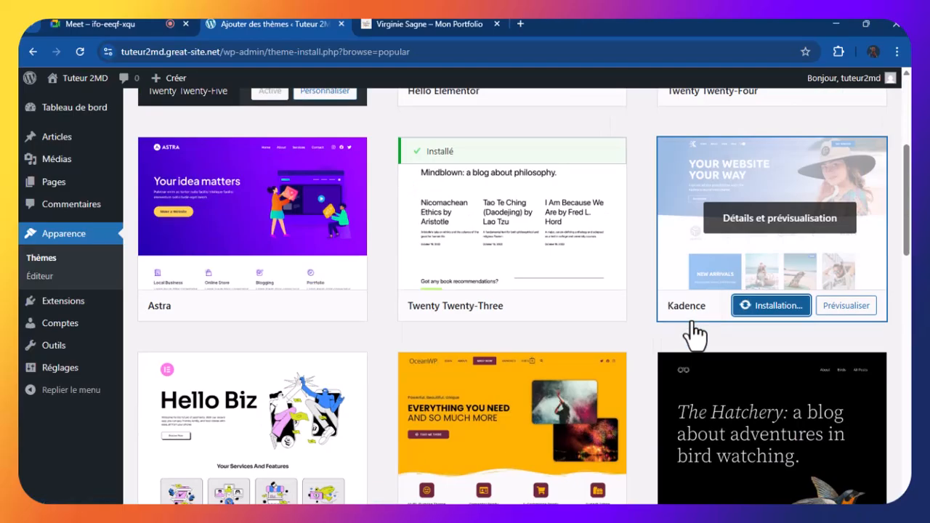
scroll(698, 334, "up", 1)
scroll(702, 320, "down", 2)
scroll(755, 325, "up", 4)
scroll(771, 327, "down", 3)
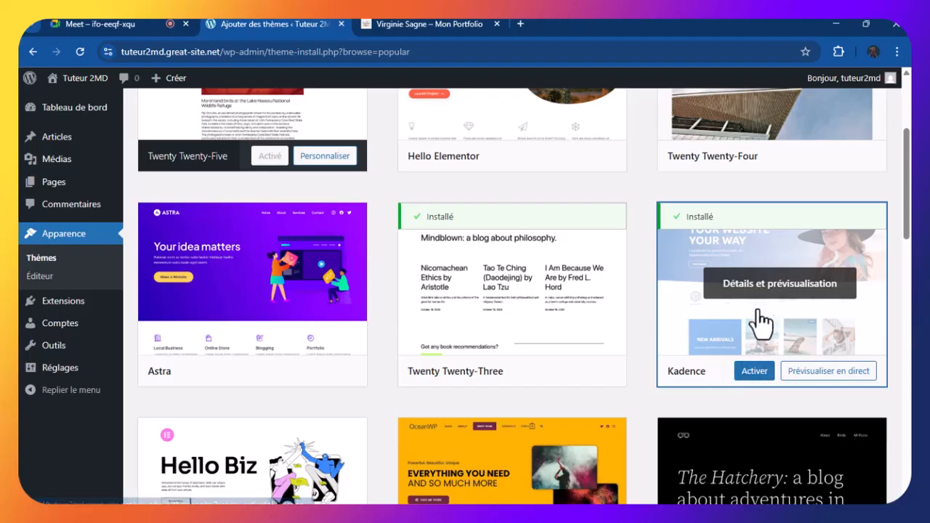
Activate Kadence so the Thèmes page lists 'Activé : Kadence'
left_click(755, 378)
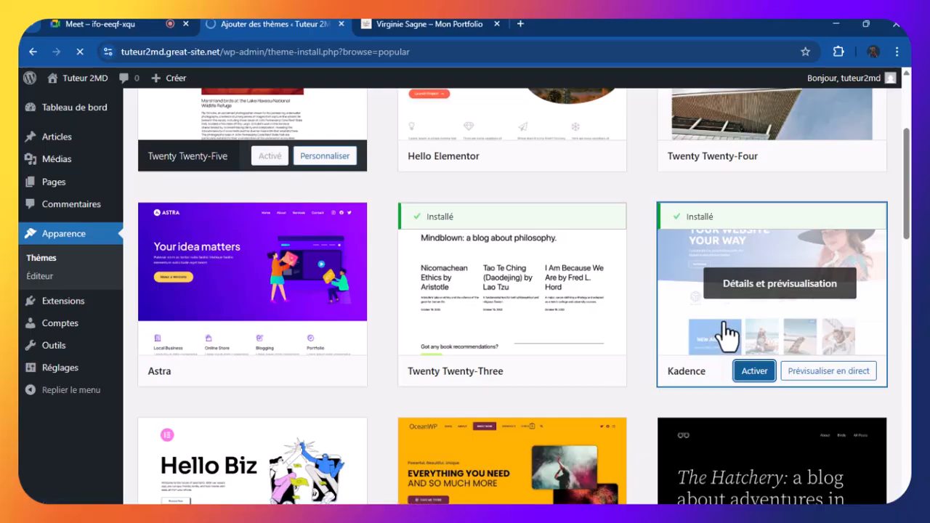
scroll(633, 337, "down", 2)
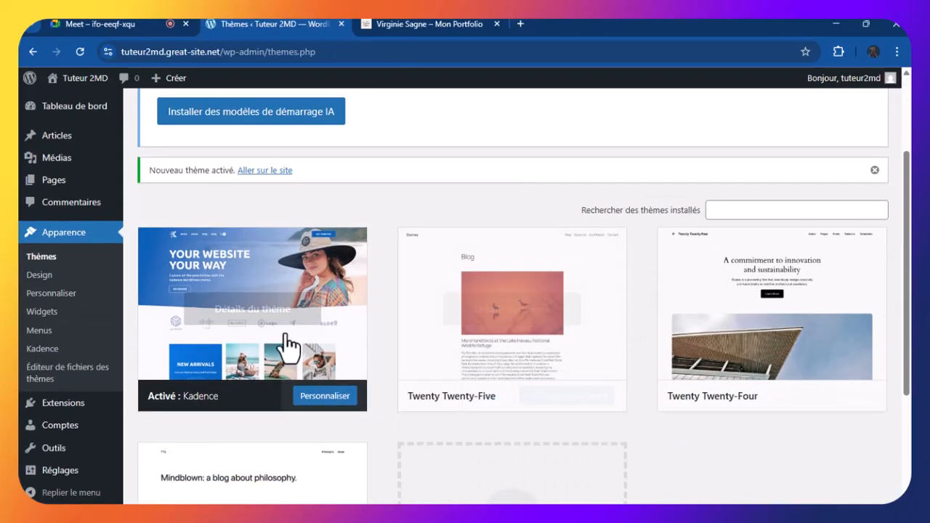
left_click(313, 284)
scroll(579, 269, "down", 3)
scroll(573, 270, "up", 3)
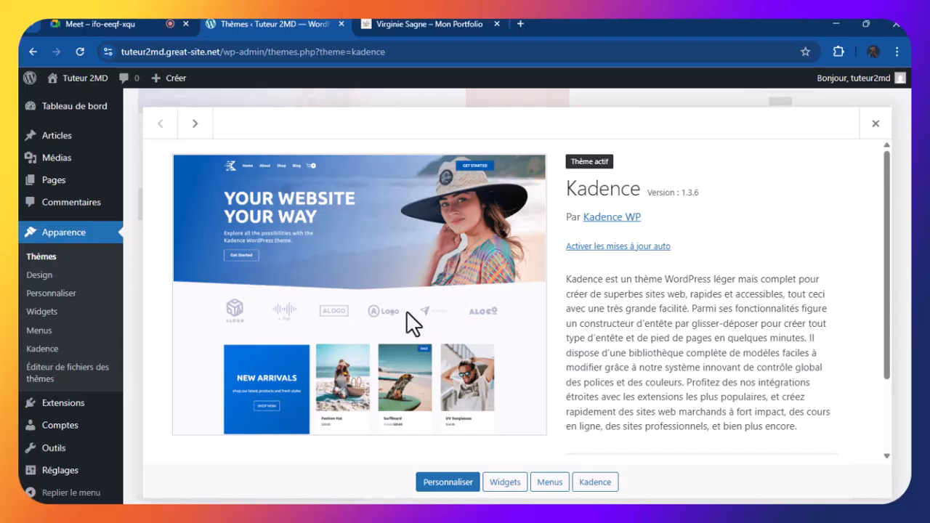
scroll(406, 307, "down", 3)
scroll(406, 307, "up", 3)
left_click(876, 123)
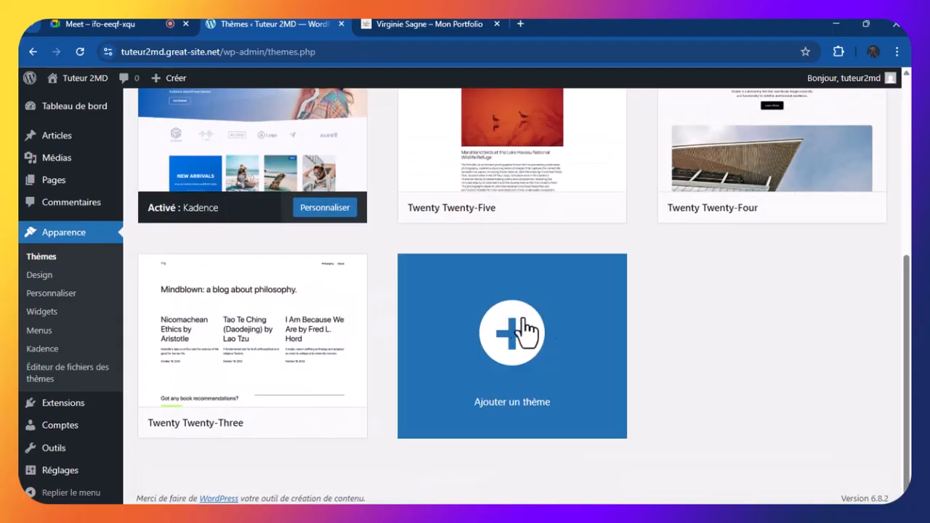
scroll(696, 260, "up", 4)
scroll(696, 260, "up", 1)
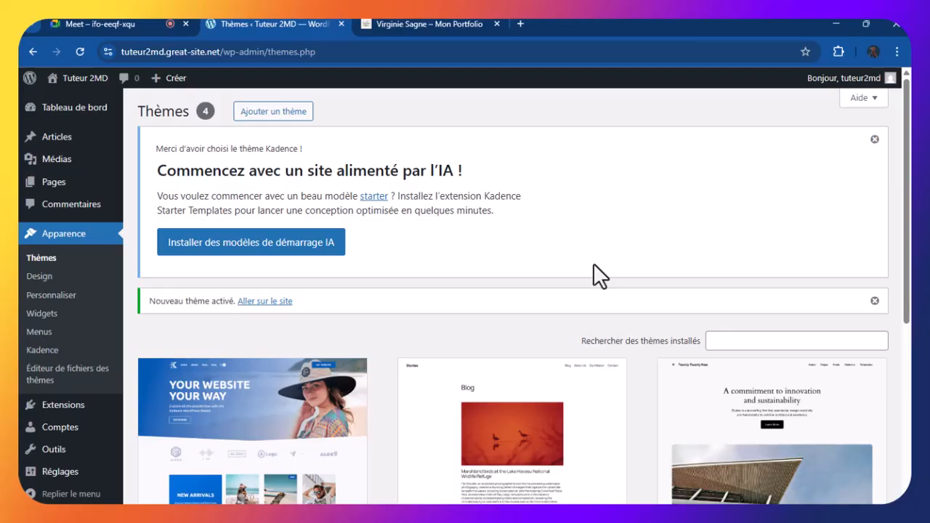
Close the 'Nouveau thème activé' notice on the Thèmes page
scroll(582, 283, "down", 4)
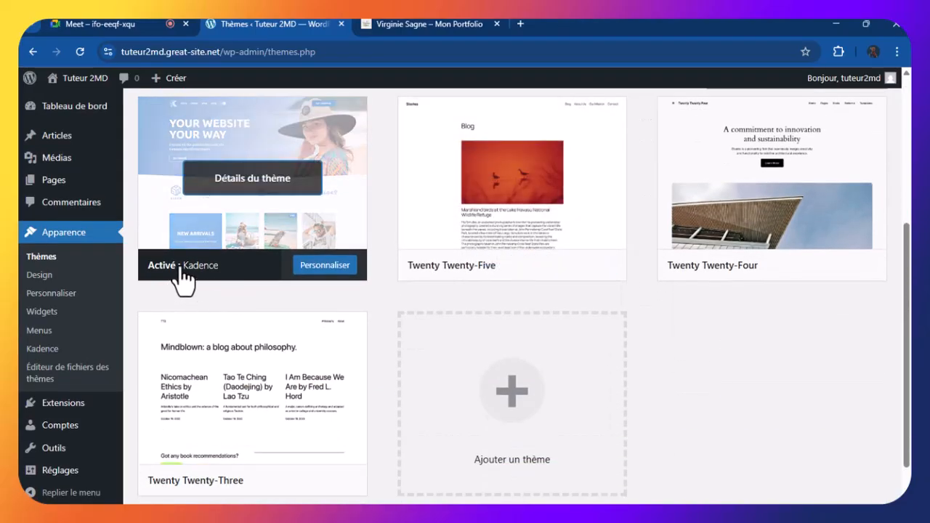
scroll(218, 270, "up", 1)
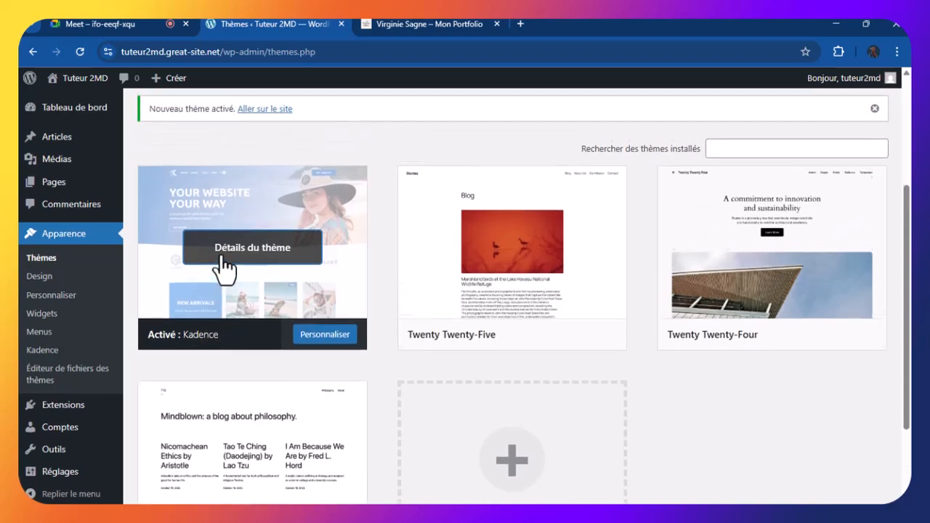
scroll(231, 274, "up", 1)
scroll(233, 279, "down", 1)
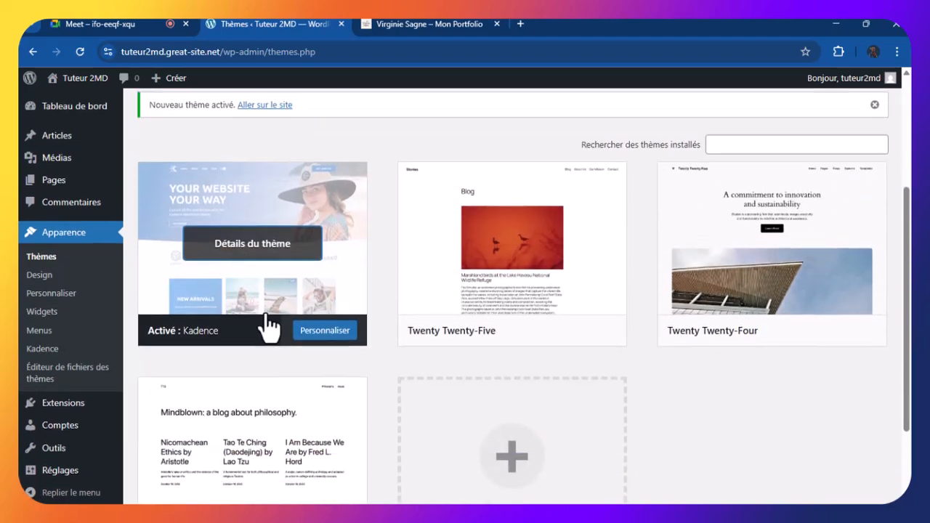
scroll(266, 353, "up", 3)
scroll(264, 347, "down", 3)
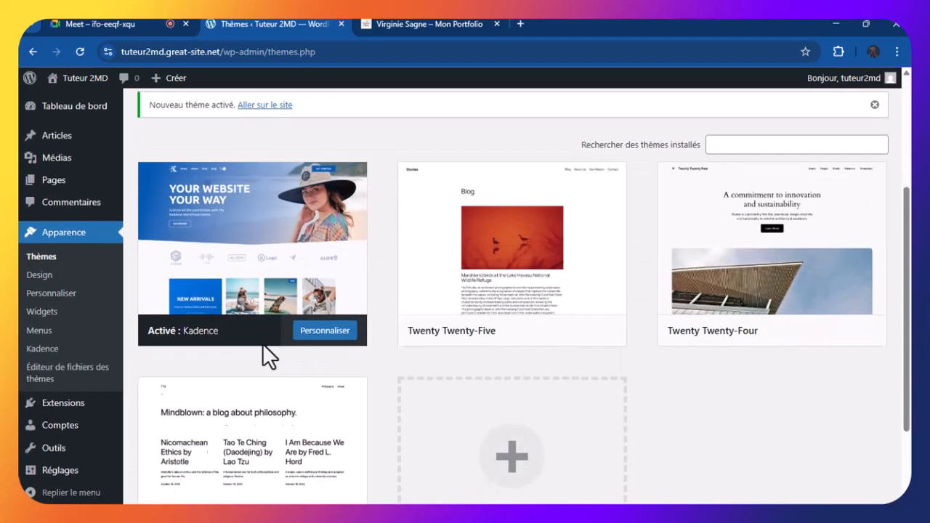
scroll(263, 343, "up", 2)
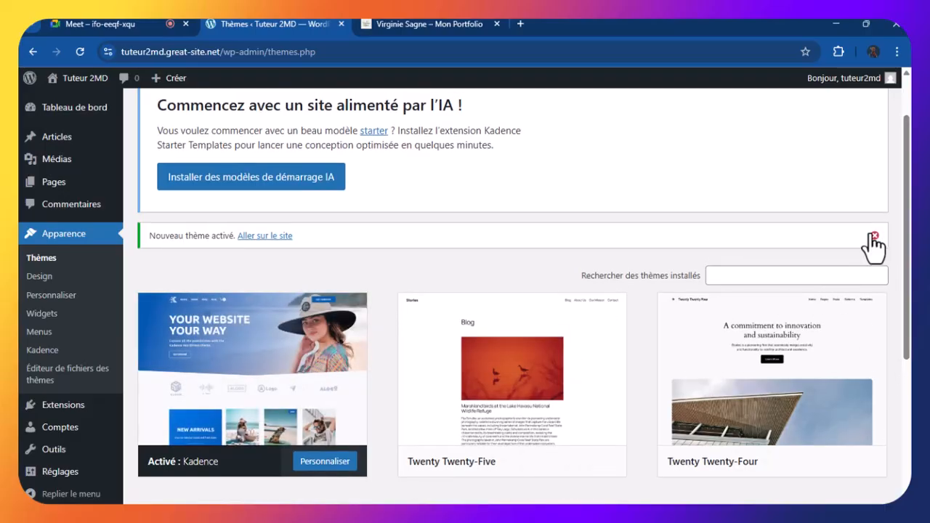
left_click(872, 237)
scroll(369, 354, "down", 2)
scroll(368, 353, "up", 3)
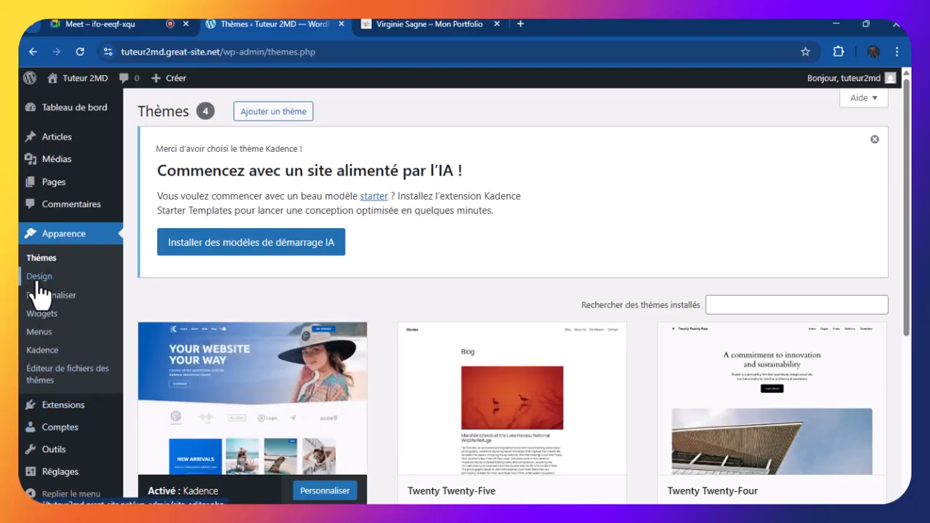
Open Pages > Toutes les pages, listing the draft Privacy Policy and published Sample Page
mouse_move(33, 186)
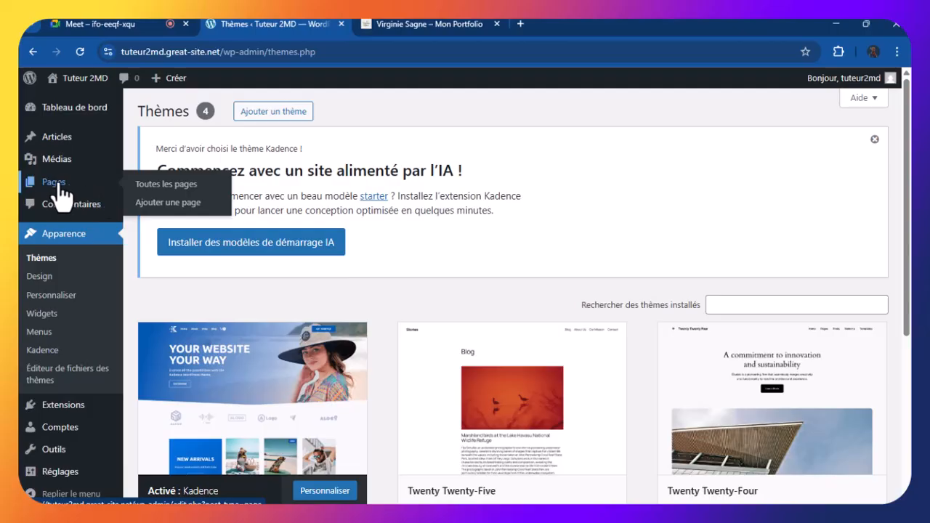
left_click(179, 192)
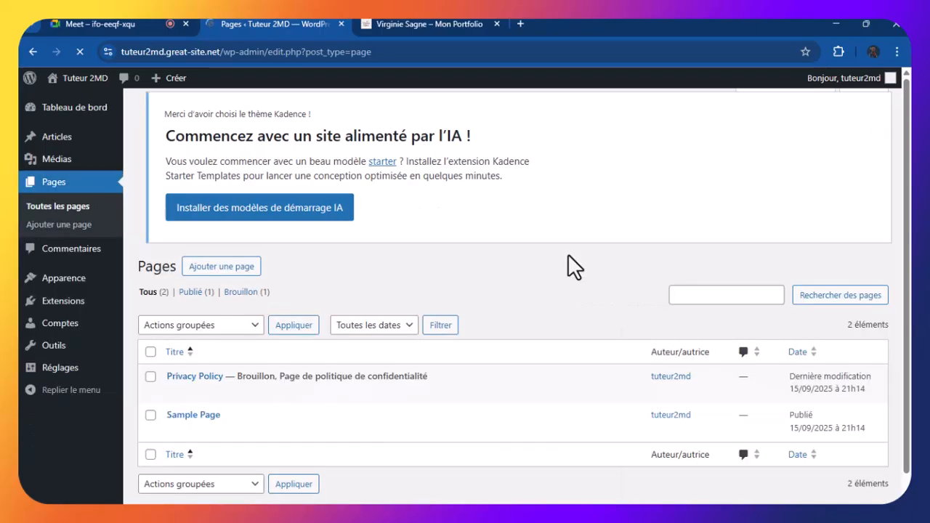
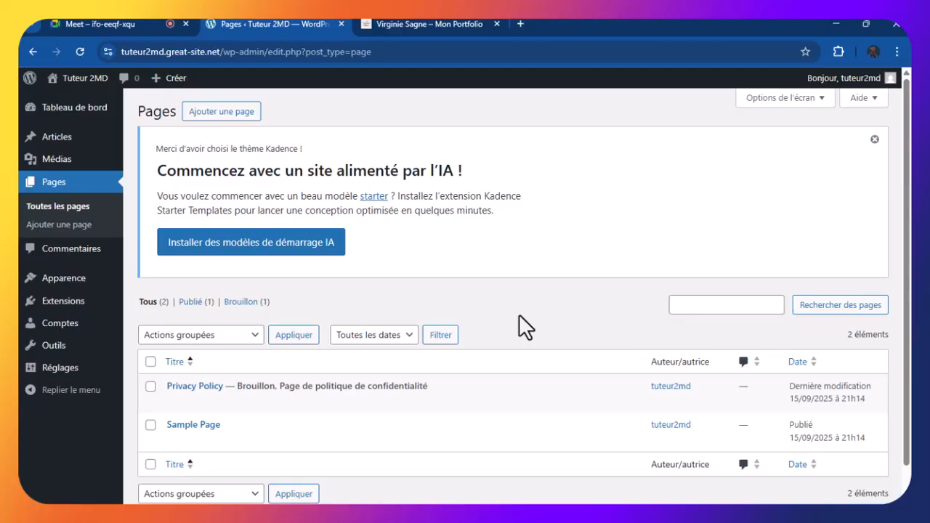
Select the Privacy Policy and Sample Page checkboxes and open the Actions groupées list
left_click(151, 388)
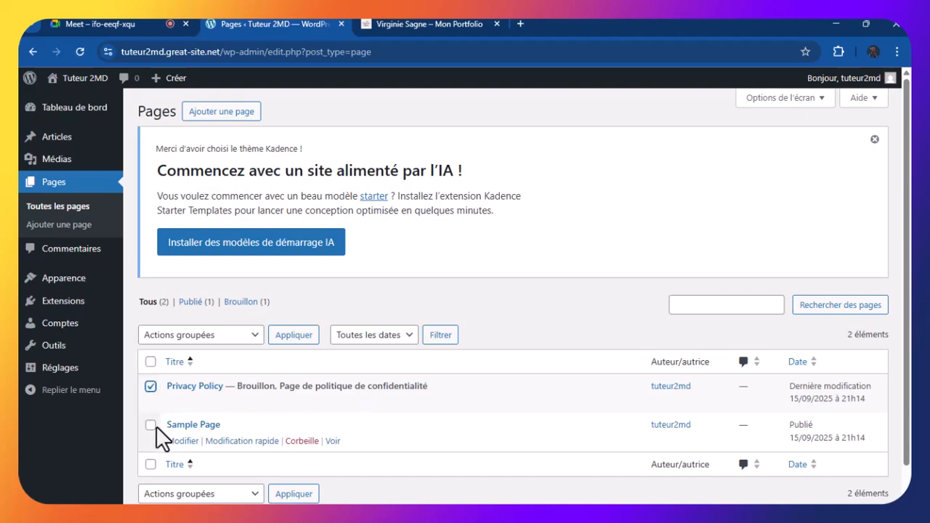
left_click(152, 427)
left_click(239, 336)
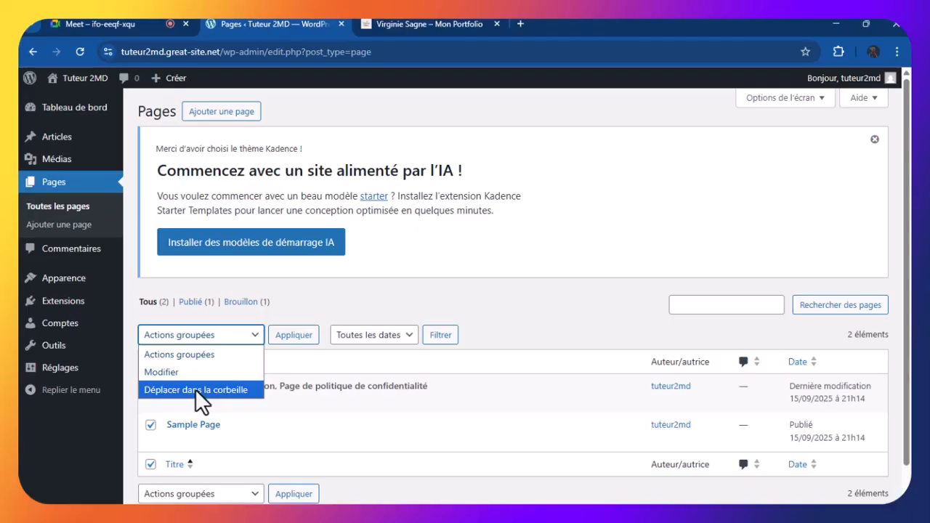
Apply 'Déplacer dans la corbeille' to both selected pages
left_click(195, 388)
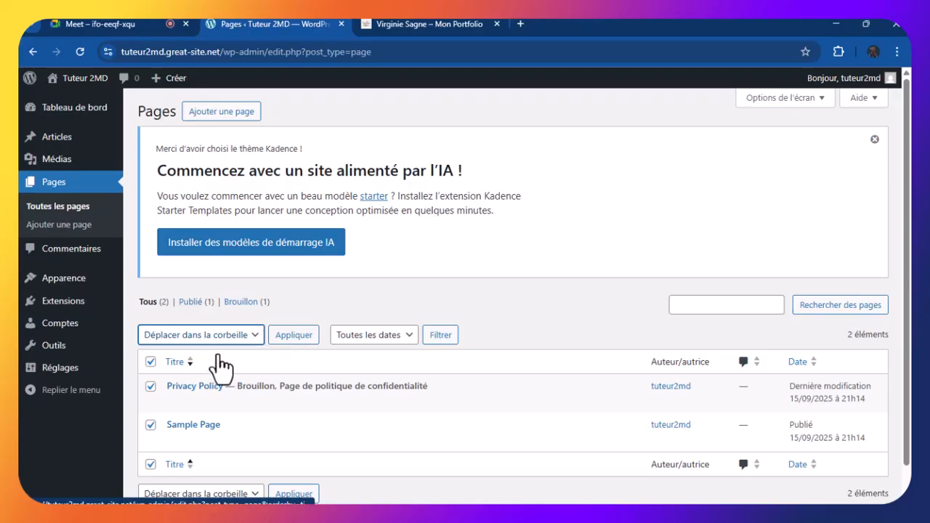
left_click(303, 342)
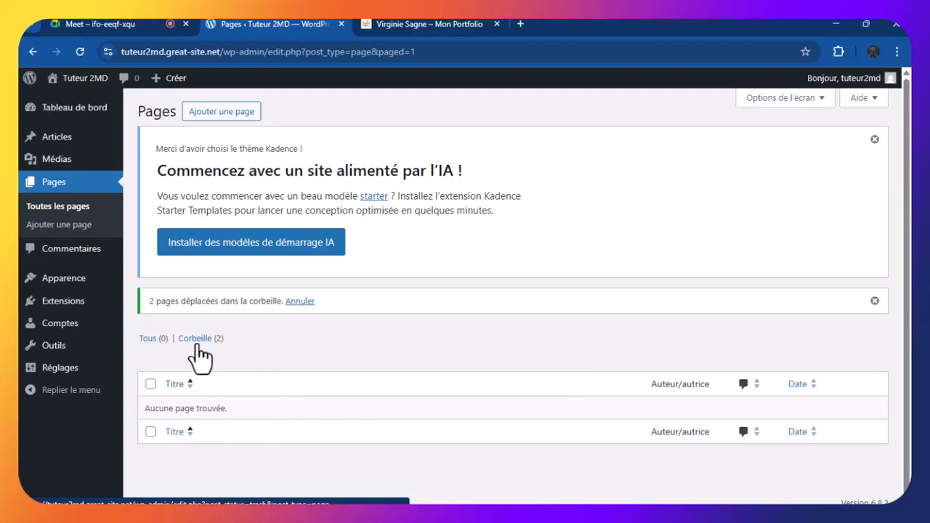
Show the Corbeille (2) view listing Privacy Policy and Sample Page
left_click(200, 339)
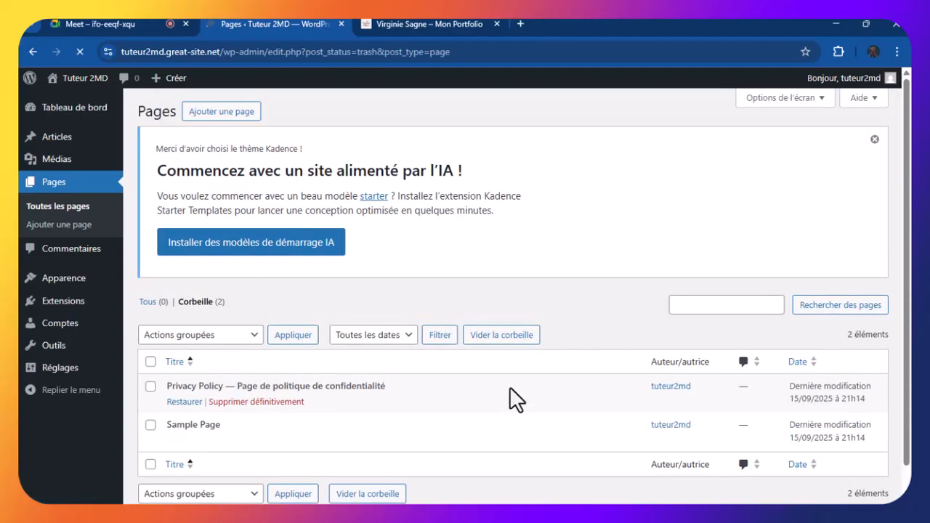
scroll(511, 390, "down", 1)
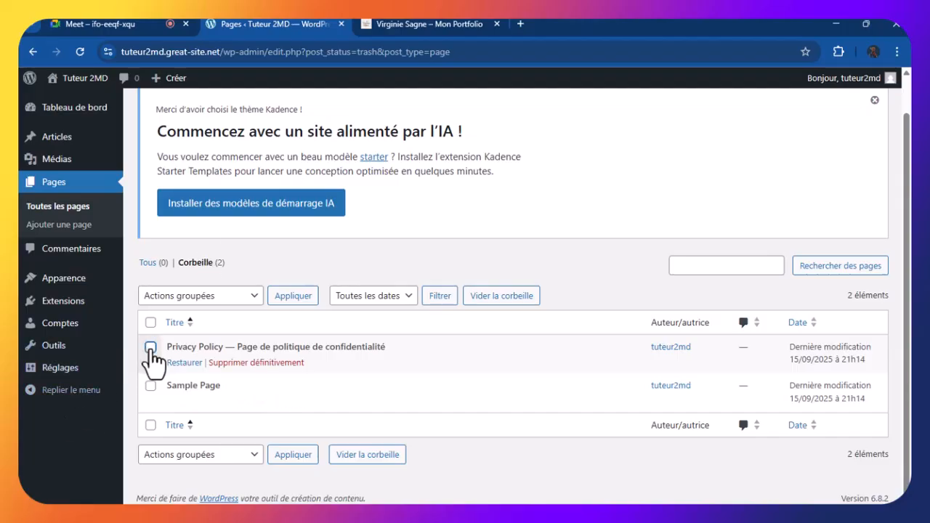
Select both trashed pages and apply 'Supprimer définitivement' to empty the trash
left_click(151, 346)
left_click(150, 386)
left_click(228, 299)
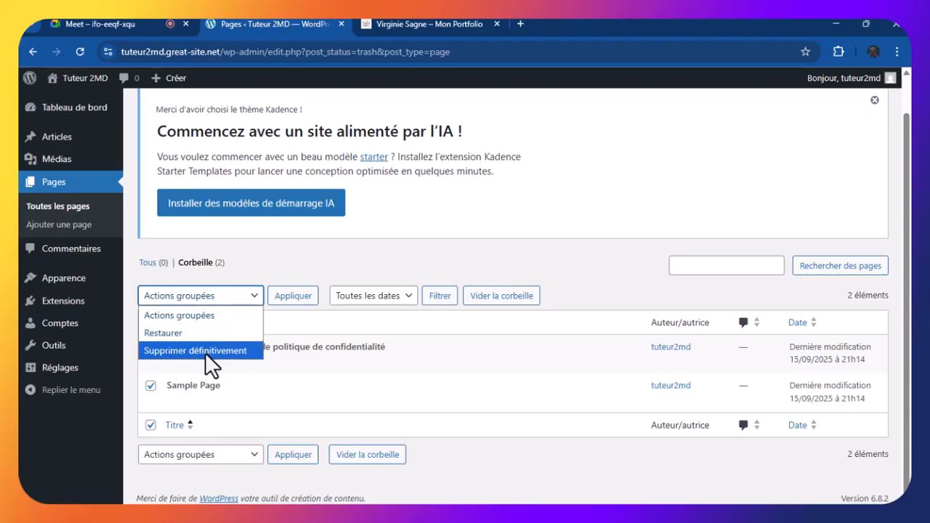
left_click(210, 353)
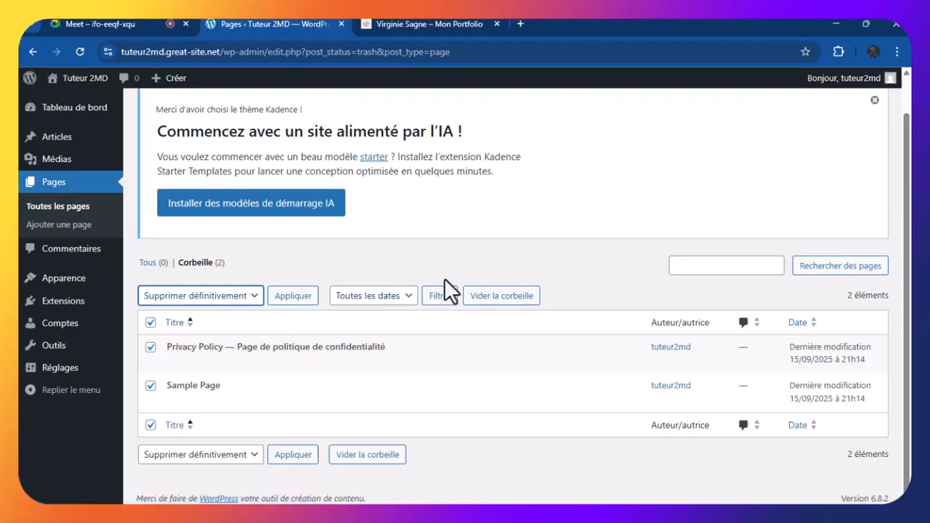
left_click(246, 300)
left_click(185, 316)
left_click(150, 347)
left_click(150, 386)
left_click(502, 295)
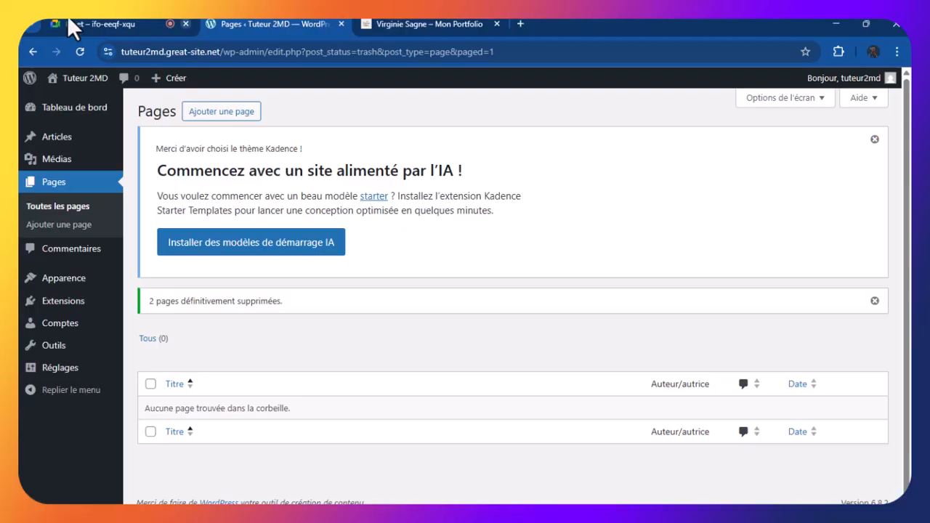
Return to Toutes les pages, which shows Tous (0) and 'Aucune page trouvée'
left_click(150, 339)
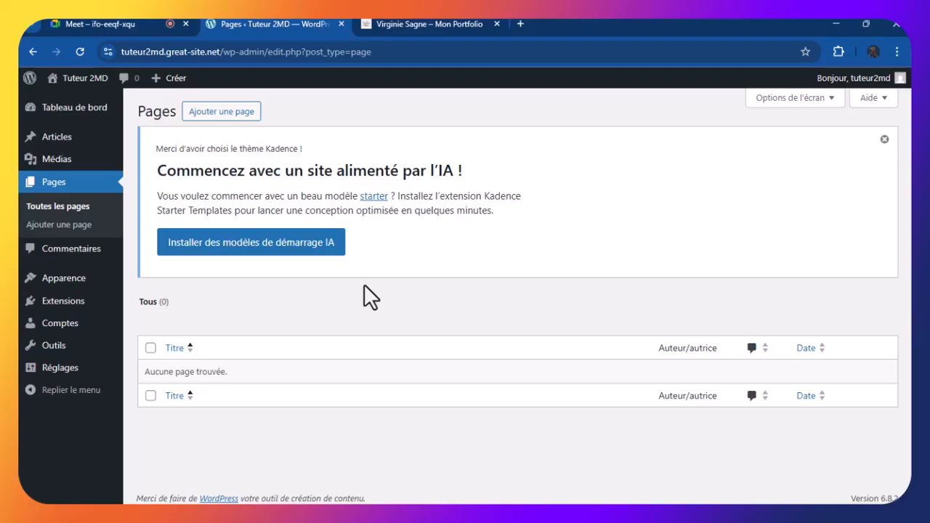
left_click(123, 24)
left_click(222, 23)
left_click(413, 24)
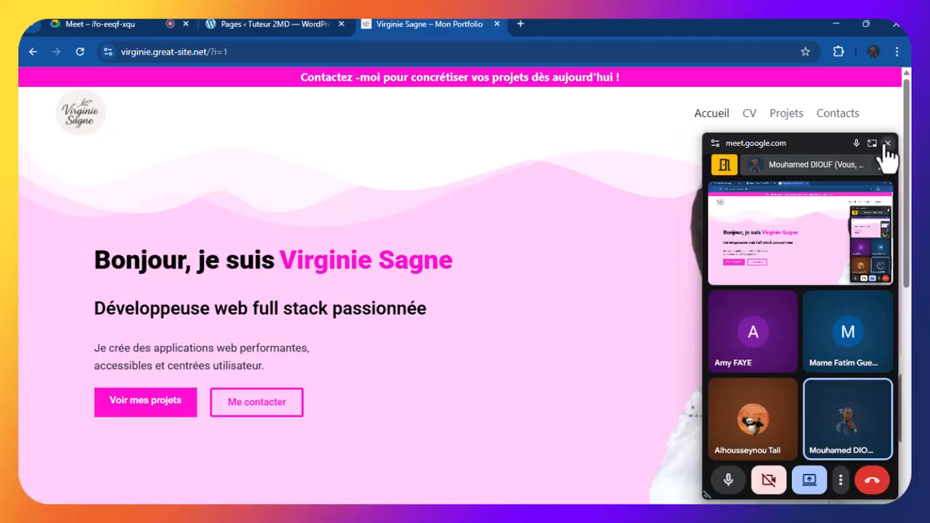
left_click(887, 143)
left_click(247, 24)
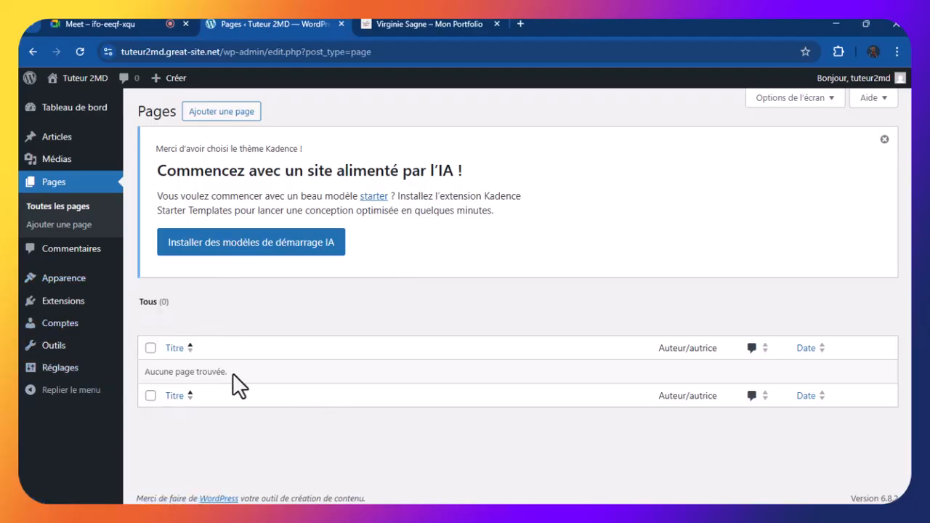
mouse_move(66, 374)
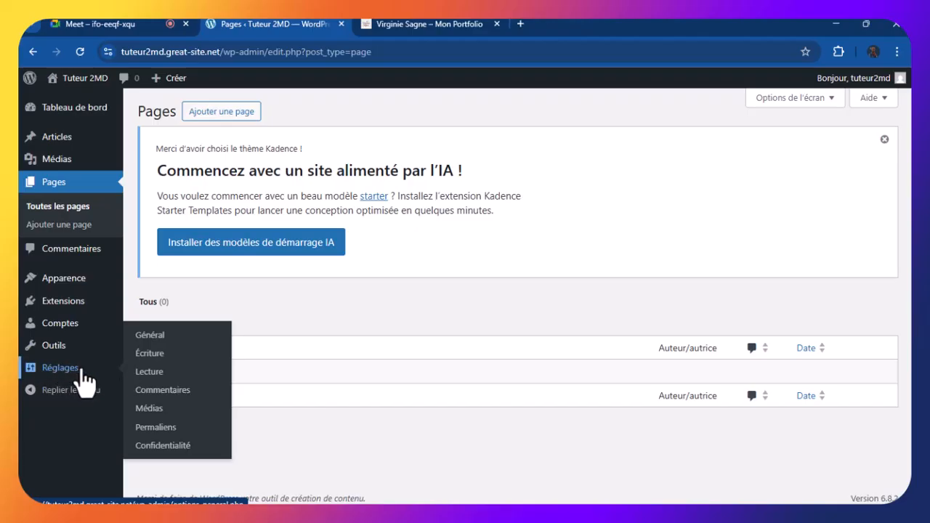
Open Réglages > Général and check the 'Tuteur 2MD' site title and slogan
left_click(157, 342)
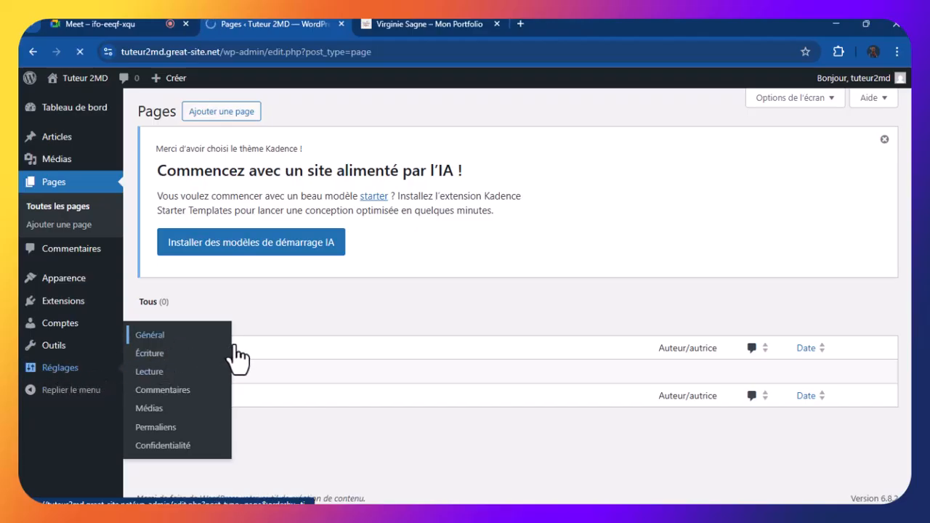
scroll(547, 294, "down", 1)
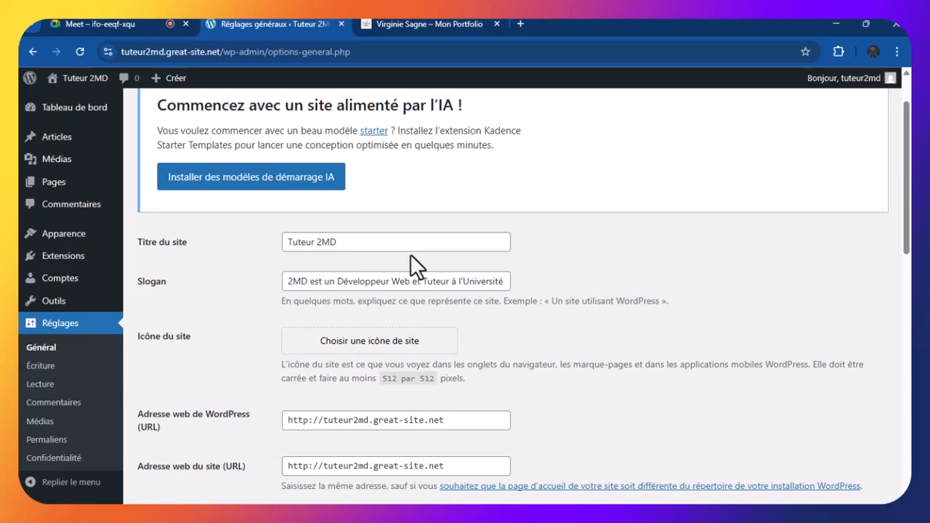
left_click_drag(344, 244, 287, 246)
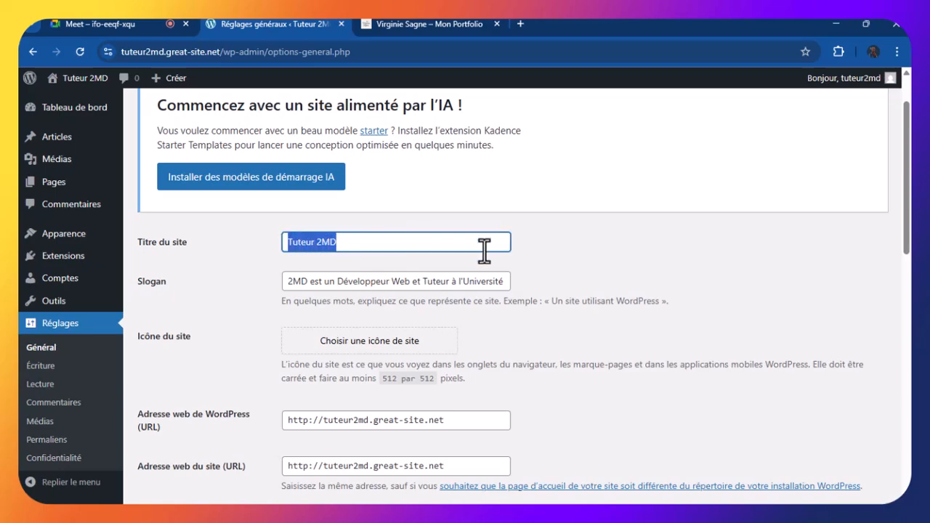
left_click(592, 258)
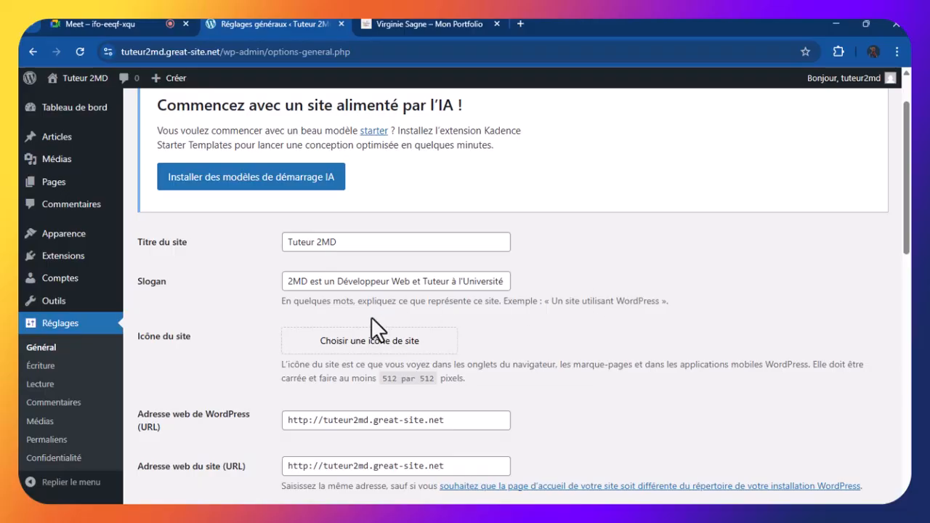
left_click_drag(412, 282, 547, 287)
left_click(443, 285)
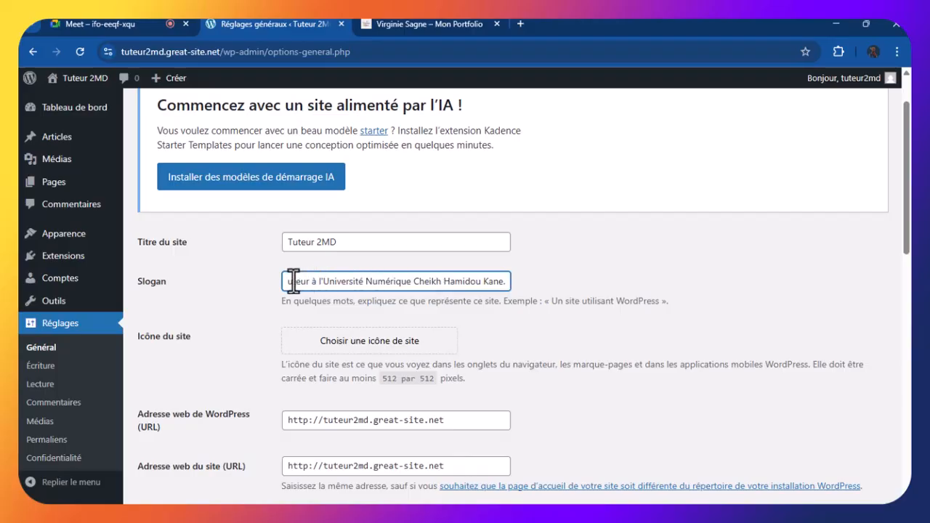
double_click(296, 281)
key("Left")
type("Développeur Web et")
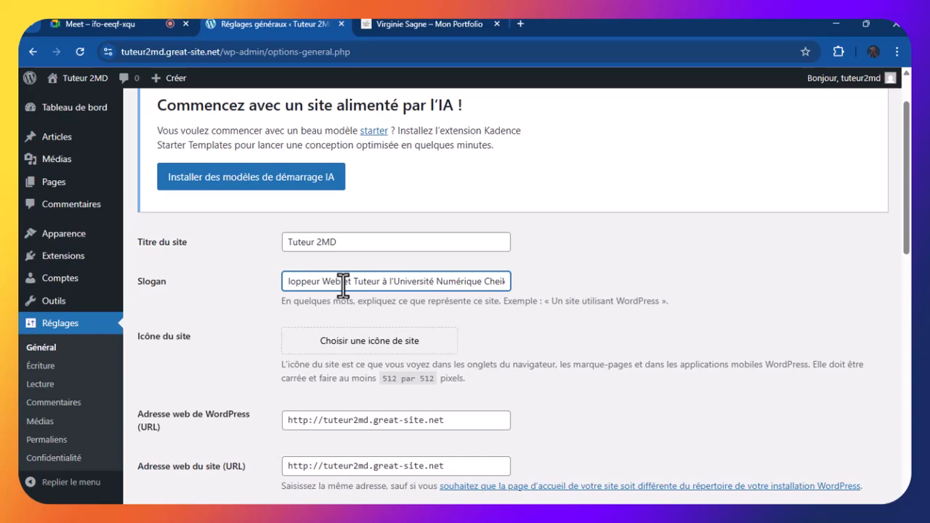
left_click_drag(353, 280, 330, 281)
left_click(517, 302)
scroll(520, 305, "down", 10)
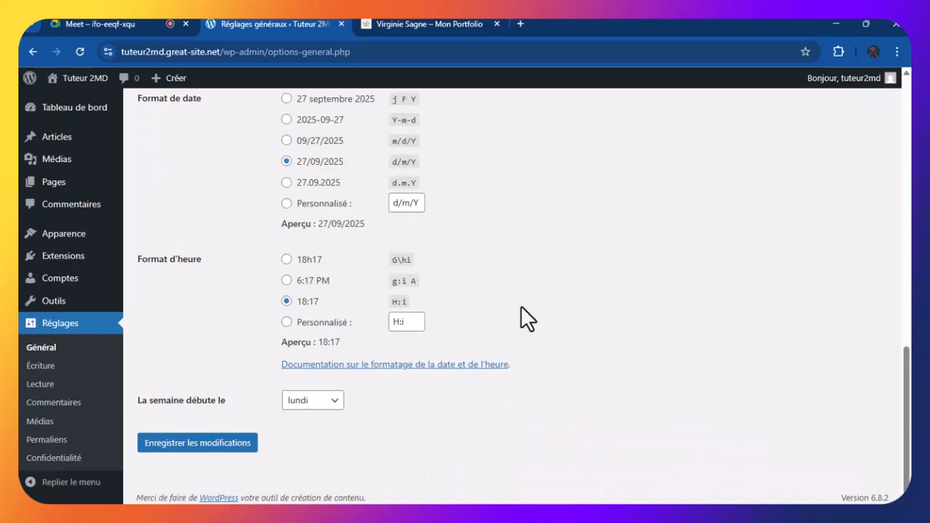
scroll(435, 305, "up", 5)
scroll(371, 309, "up", 5)
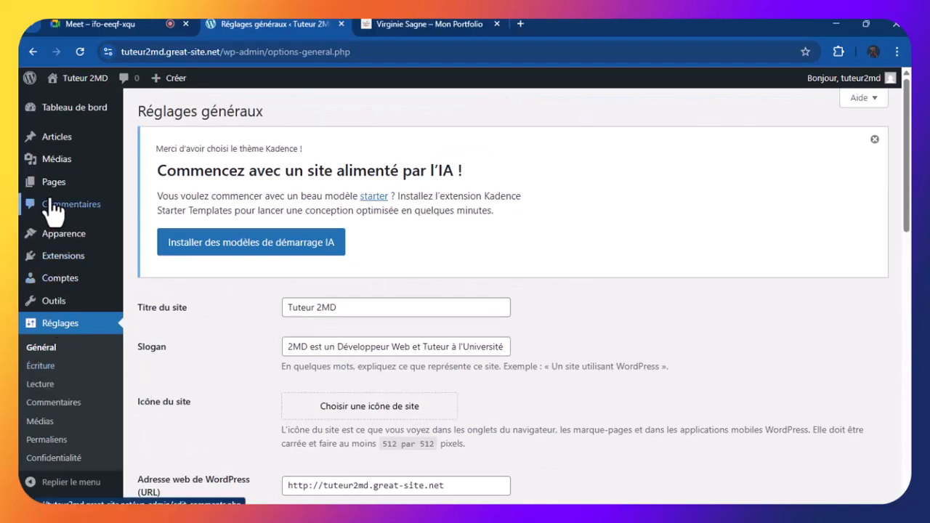
Go to Pages > Toutes les pages, still showing Tous (0)
mouse_move(82, 190)
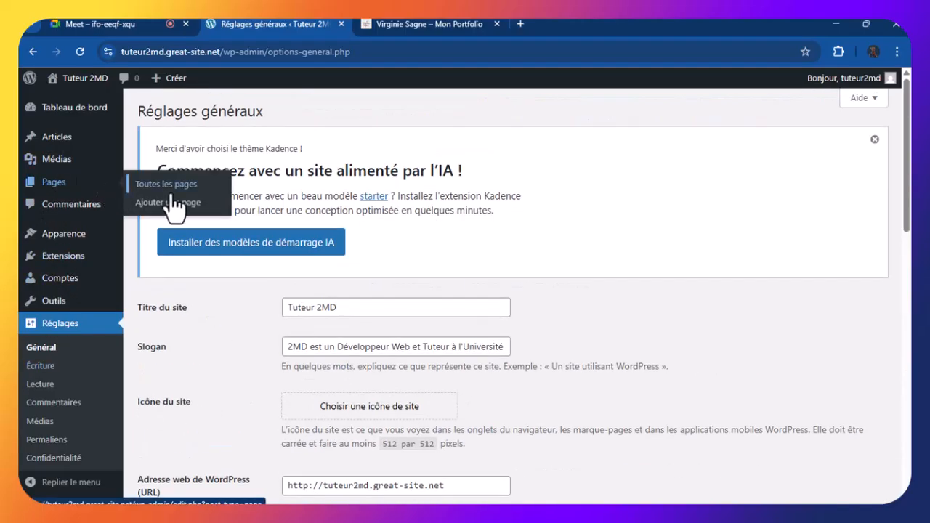
left_click(56, 184)
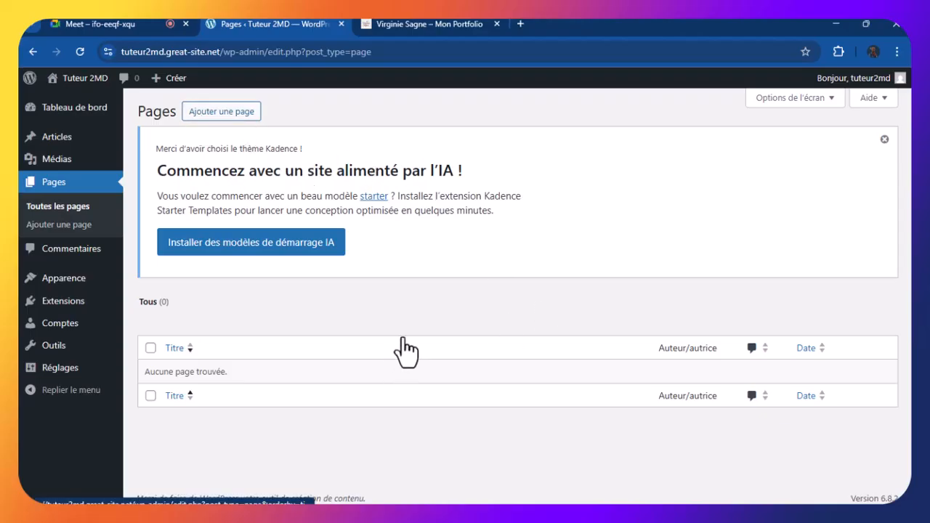
Create a new page via Ajouter une page, close the welcome dialog, and focus the title
left_click(210, 113)
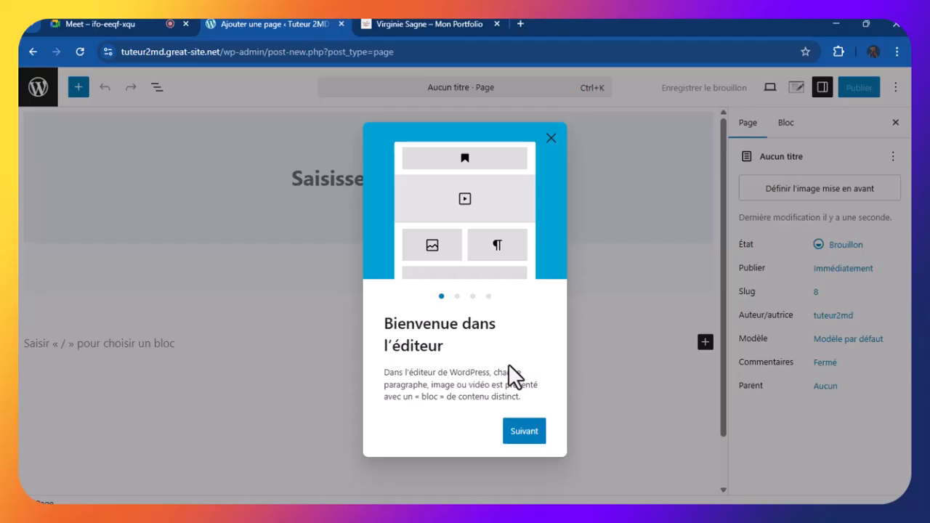
left_click(550, 140)
left_click(400, 167)
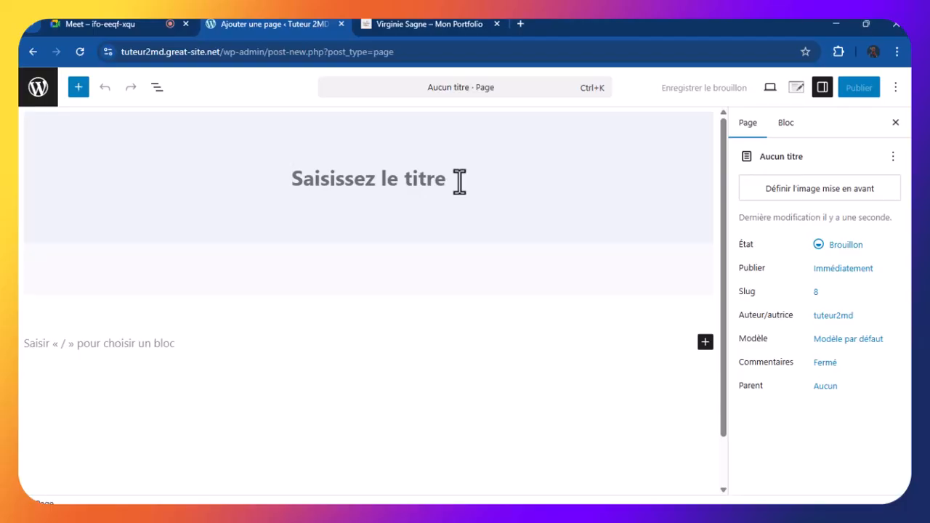
type("a")
key("BackSpace")
type("Aa")
key("Right")
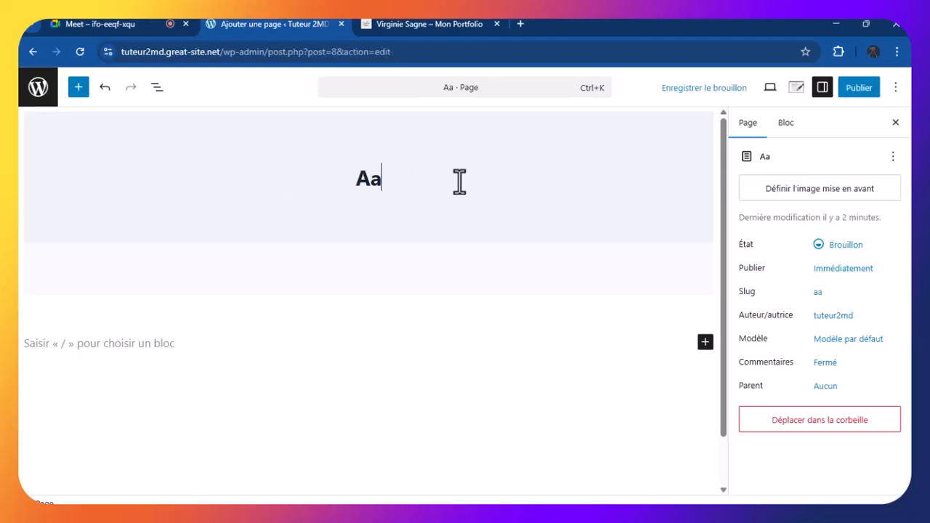
key("BackSpace")
key("BackSpace")
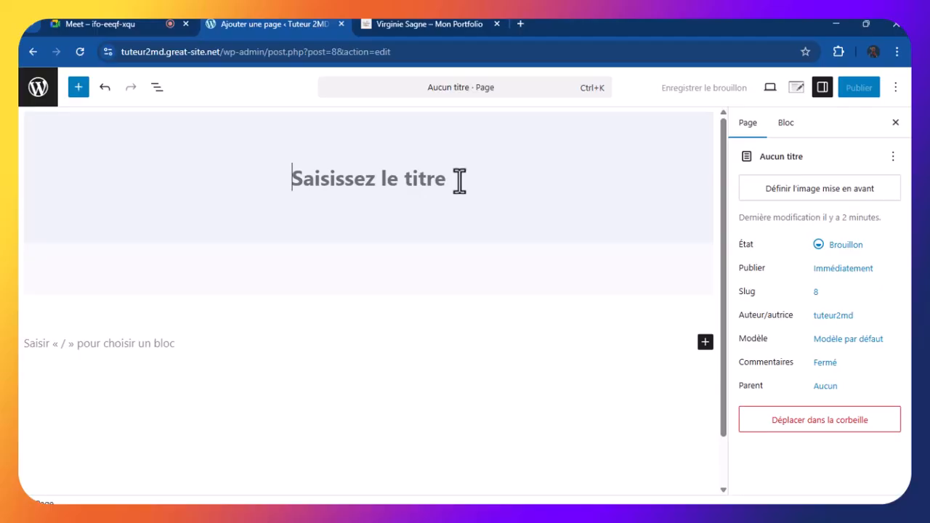
left_click(460, 180)
Enter the title 'Accueil' and publish the page, confirming in the pre-publish panel
type("A")
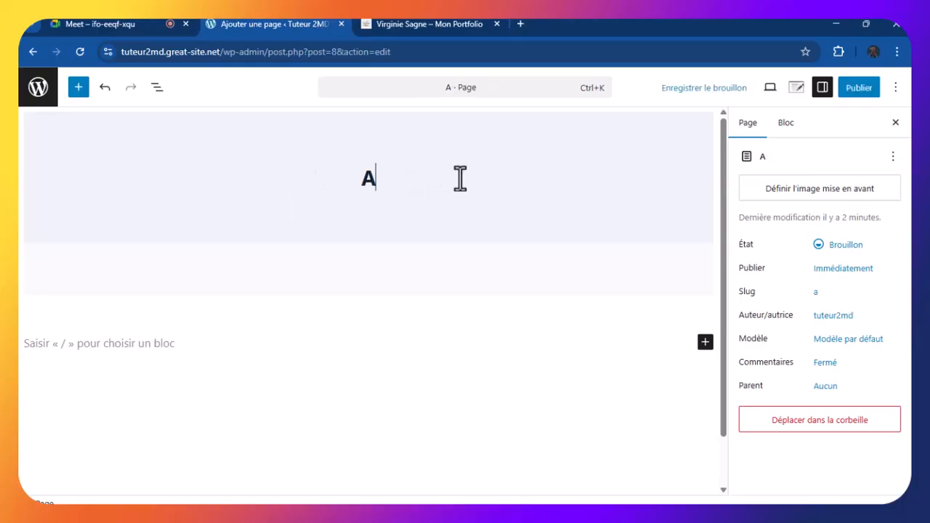
type("ccueil")
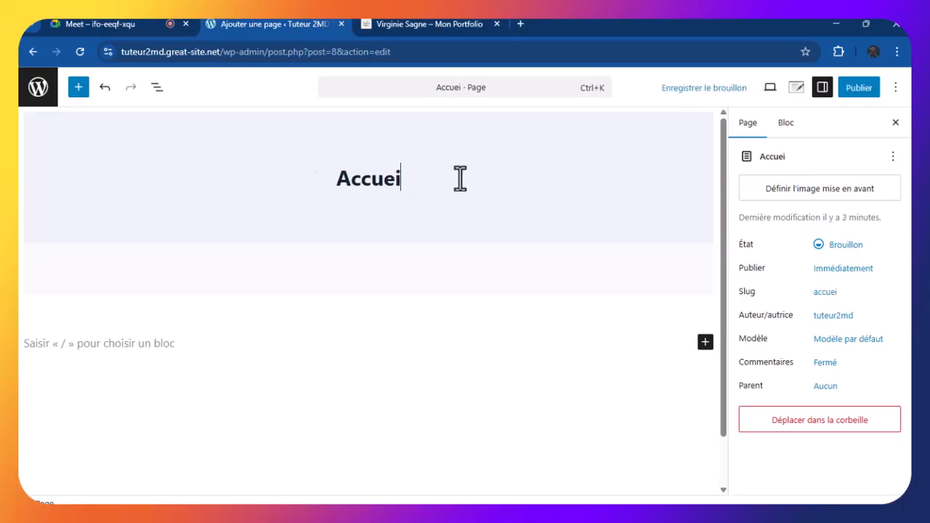
left_click(847, 88)
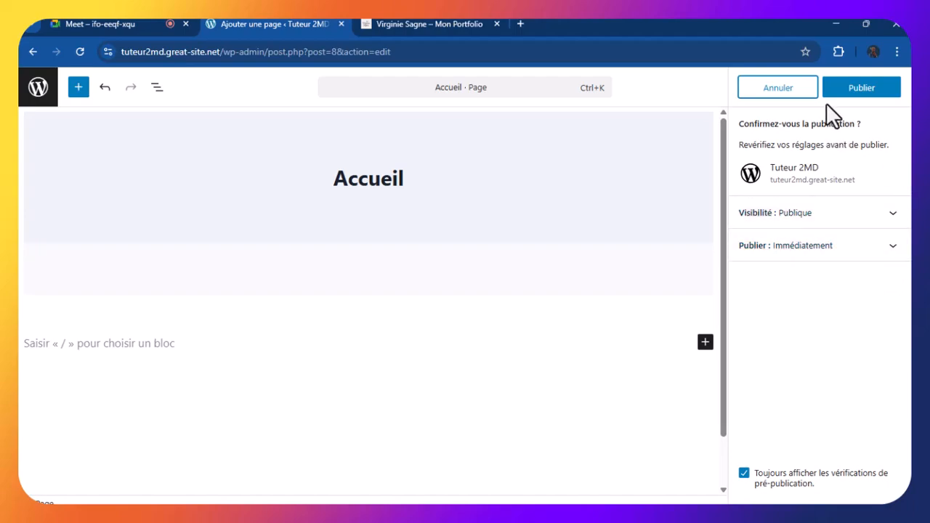
left_click(864, 93)
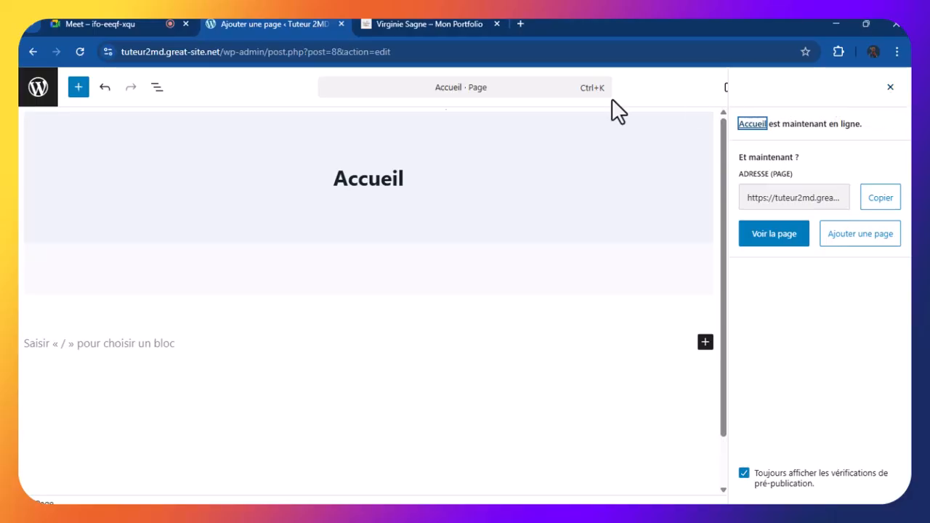
Exit the editor to the Pages list, now showing Tous (1) with 'Accueil' published
left_click(40, 102)
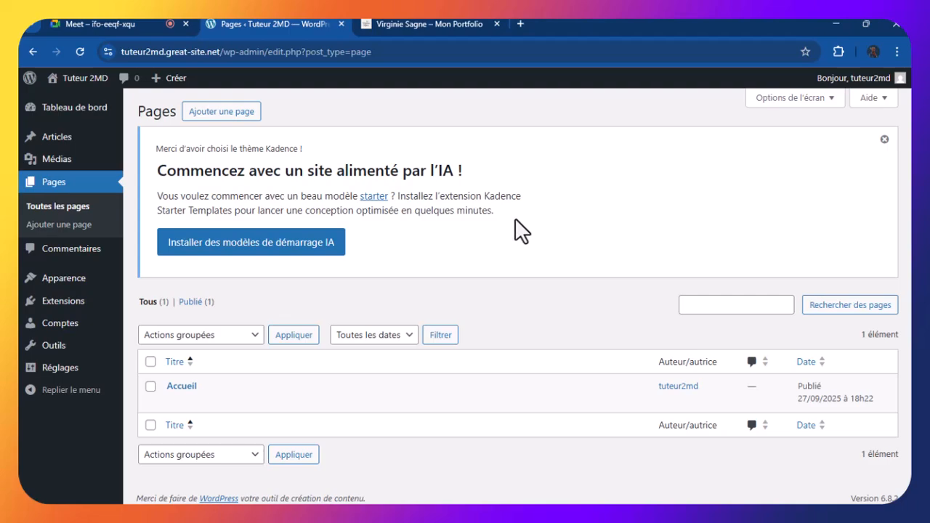
left_click(111, 22)
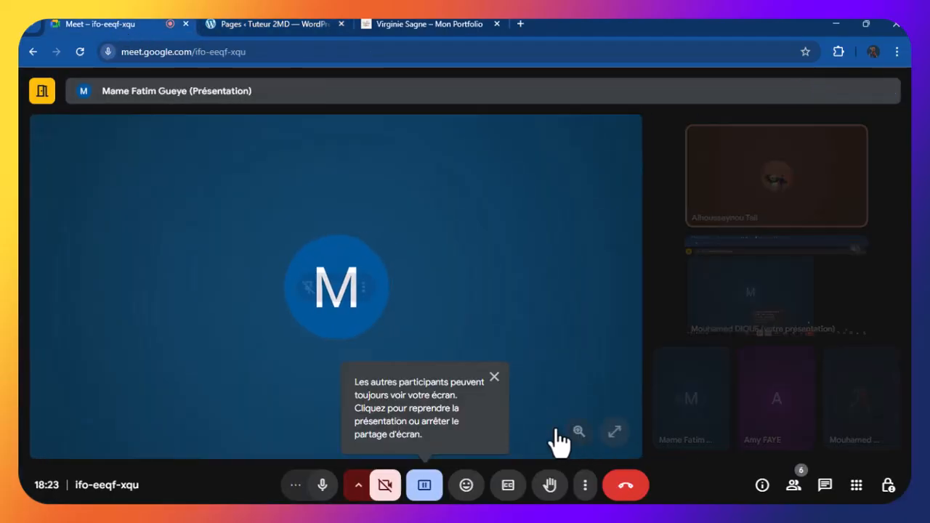
left_click(494, 377)
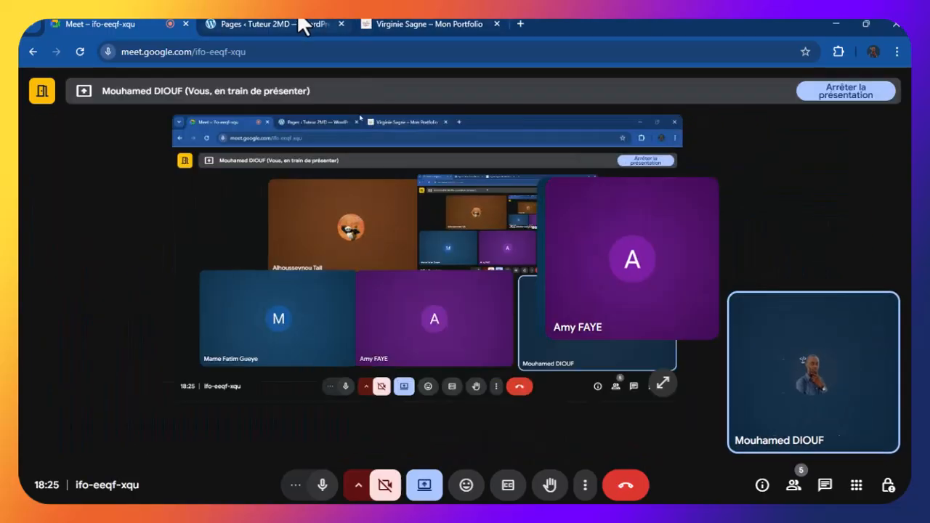
left_click(303, 19)
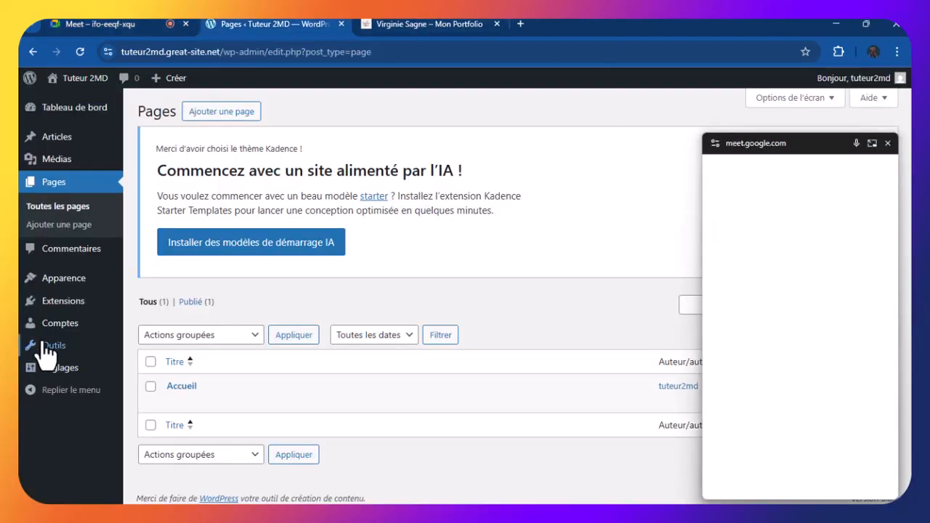
Go to Réglages > Lecture and close the floating Meet call window
left_click(77, 371)
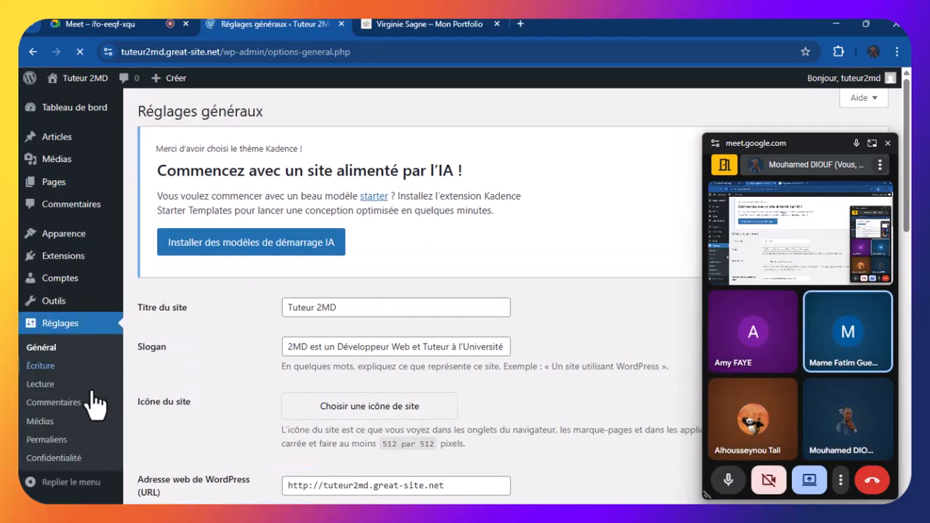
left_click(42, 386)
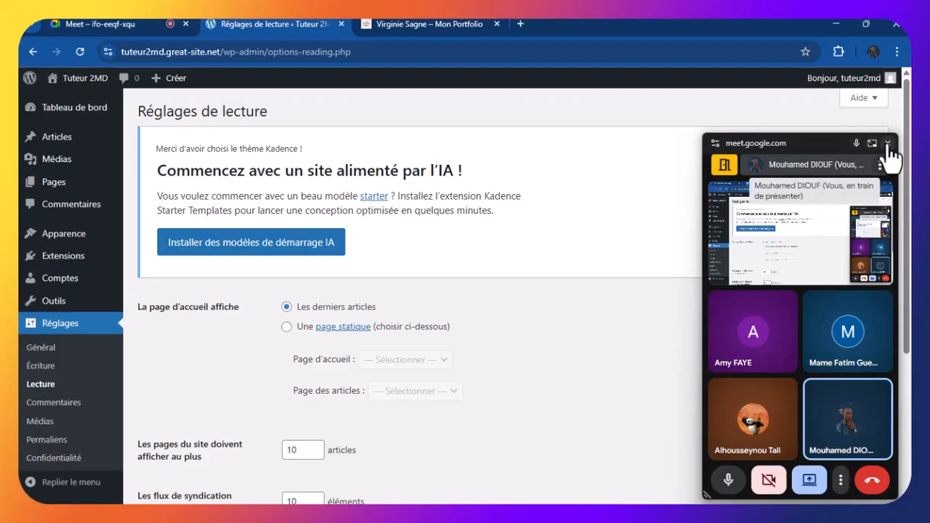
left_click(887, 144)
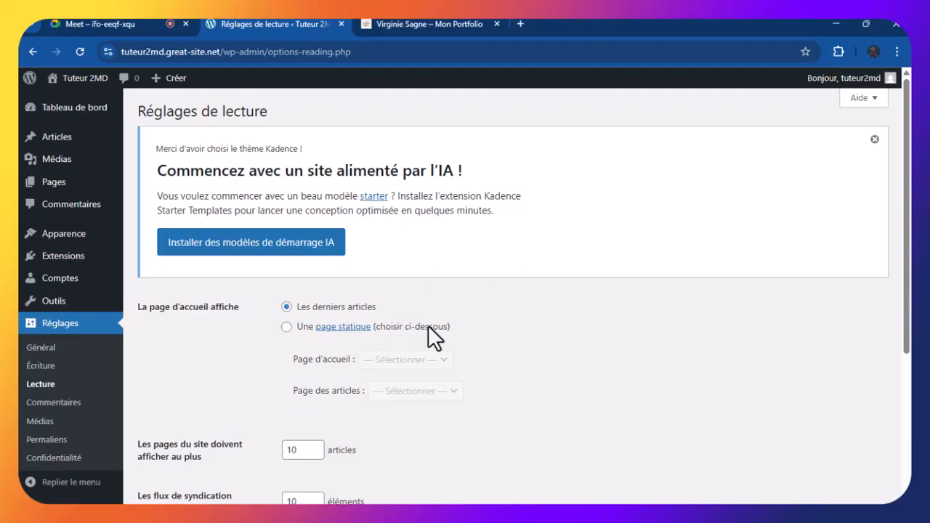
Set the homepage to display the static page 'Accueil' and save the reading settings
left_click(287, 327)
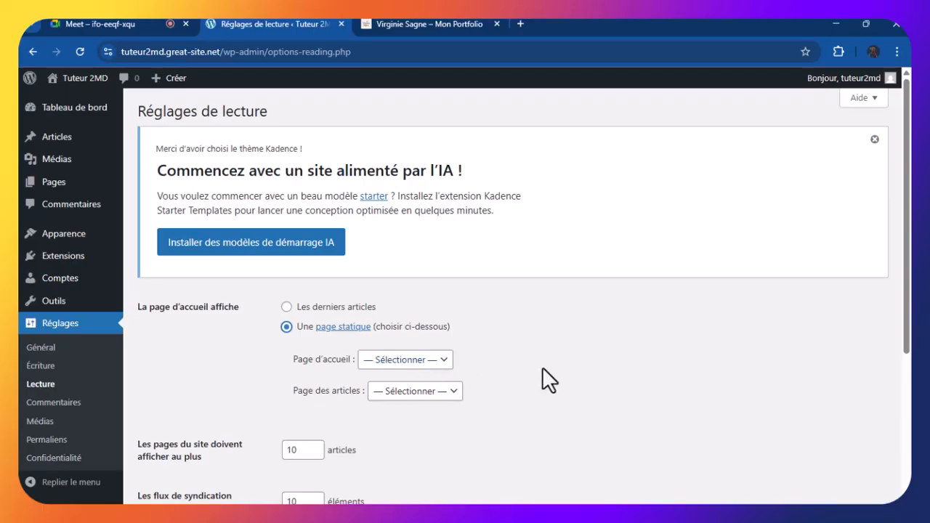
left_click(424, 361)
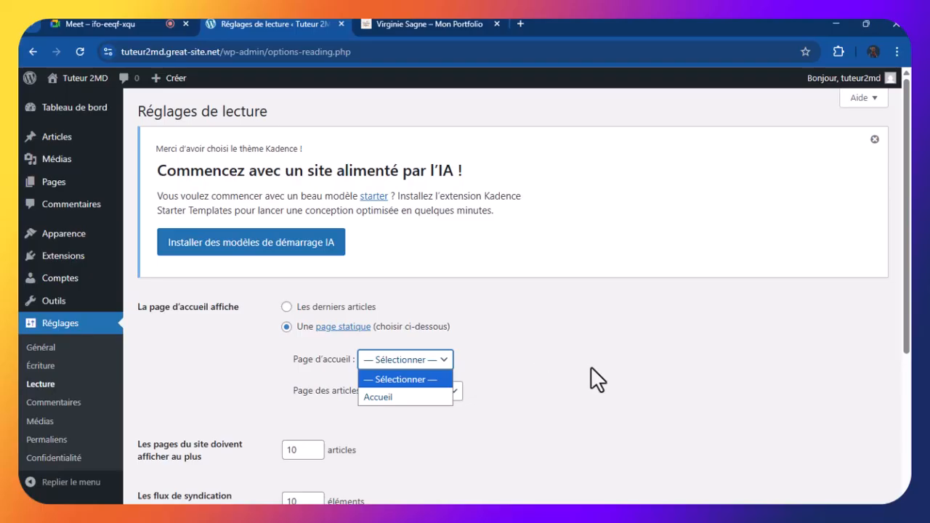
left_click(385, 398)
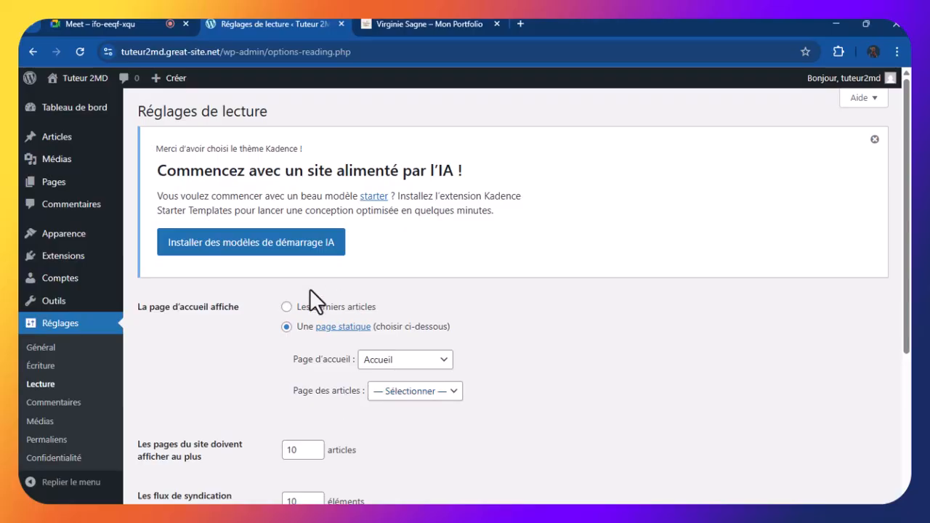
scroll(346, 377, "down", 3)
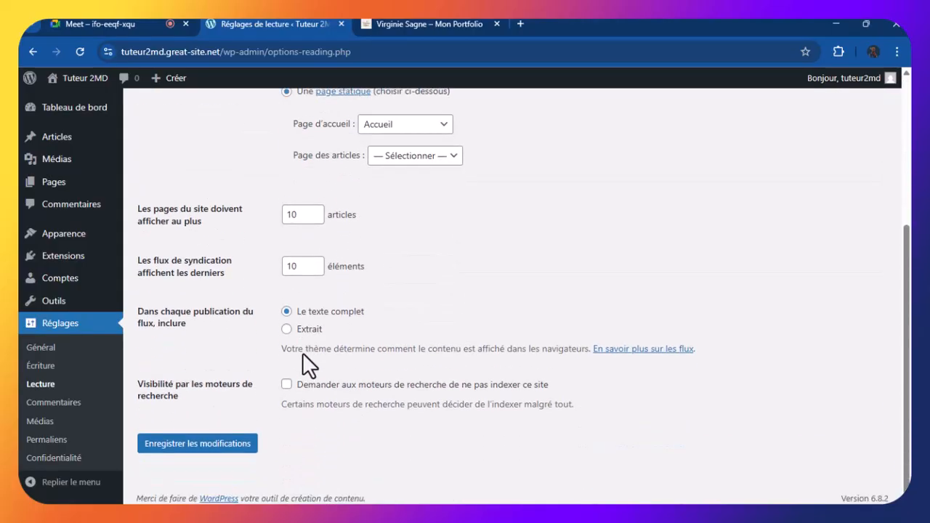
left_click(210, 446)
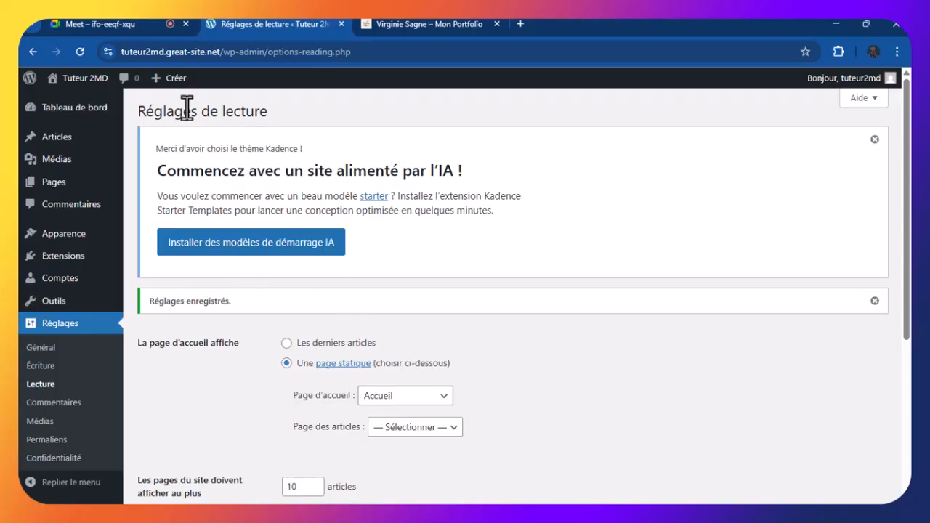
mouse_move(72, 78)
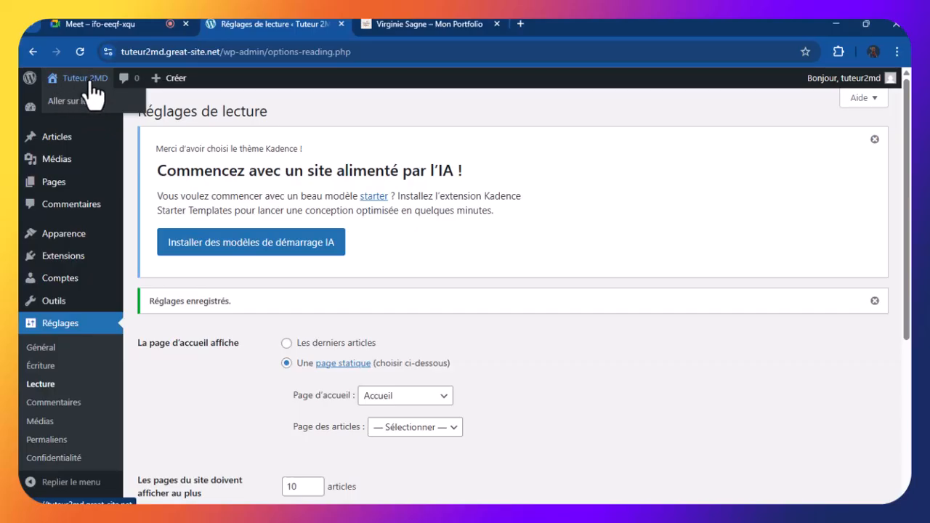
Bring the Meet call back into the browser and return to the WordPress reading settings tab
left_click(151, 25)
left_click(425, 380)
left_click(283, 25)
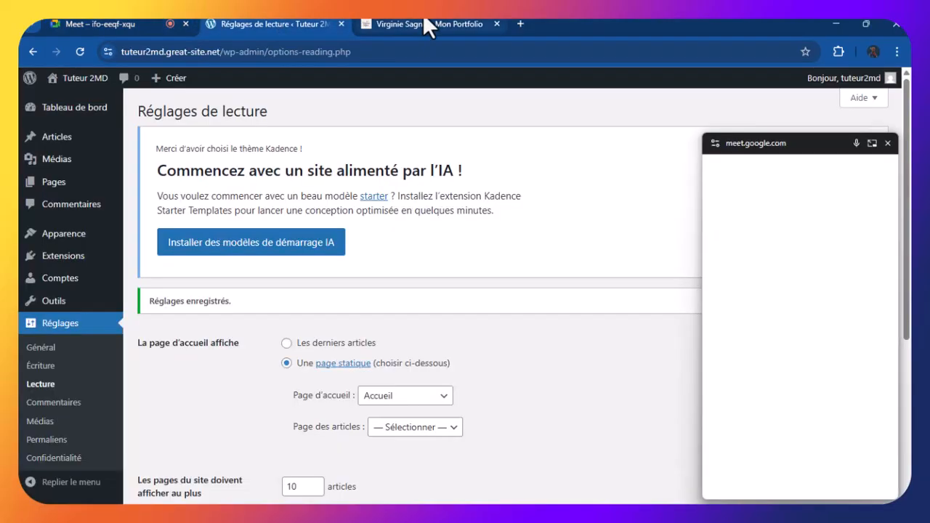
left_click(423, 23)
left_click(284, 23)
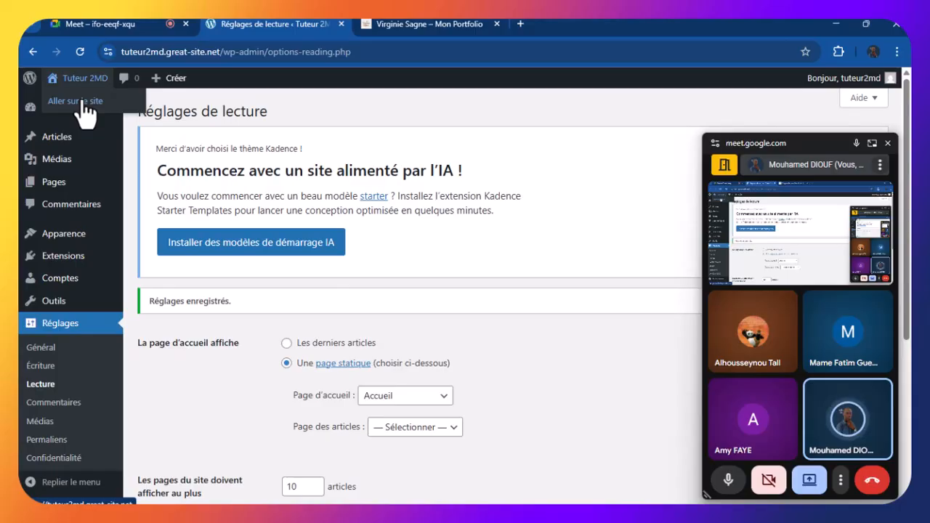
Open 'Aller sur le site' under Tuteur 2MD in a new browser tab
right_click(83, 103)
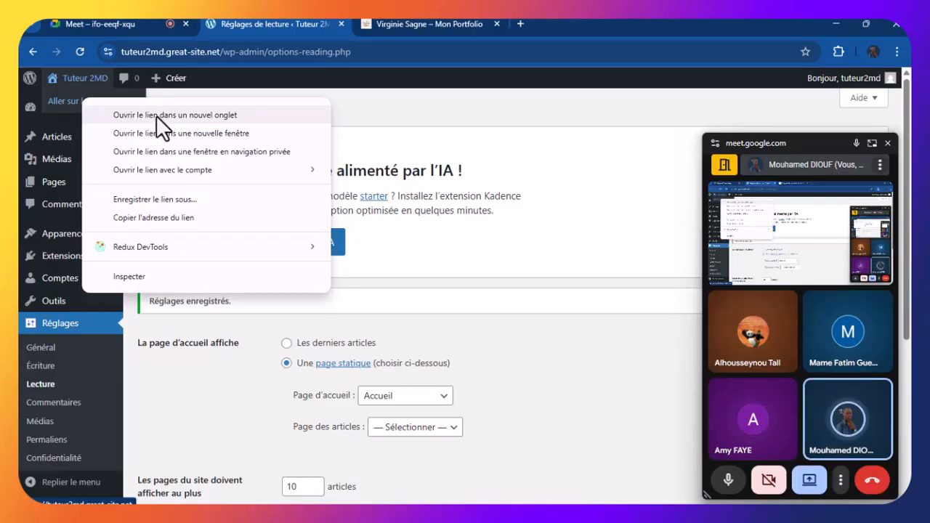
left_click(155, 117)
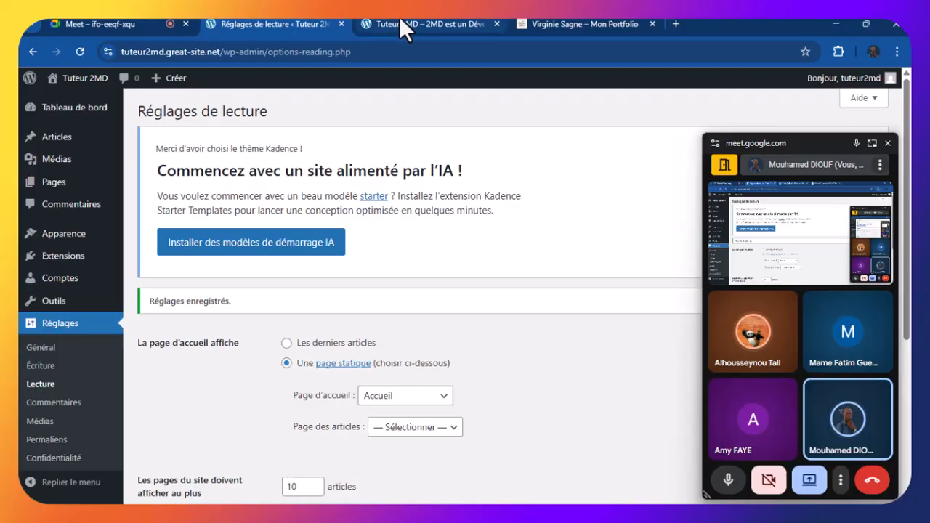
mouse_move(76, 77)
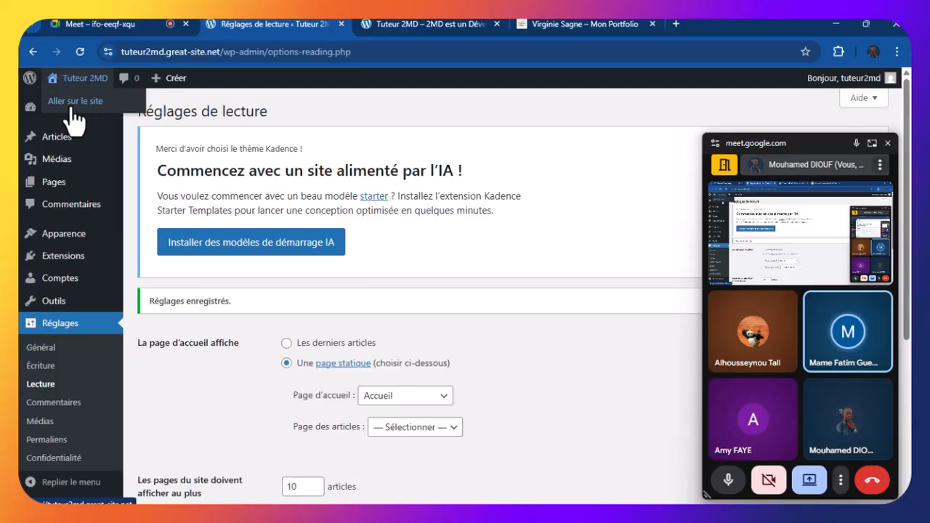
Switch to the new Tuteur 2MD site tab and close the Meet picture-in-picture window
left_click(397, 17)
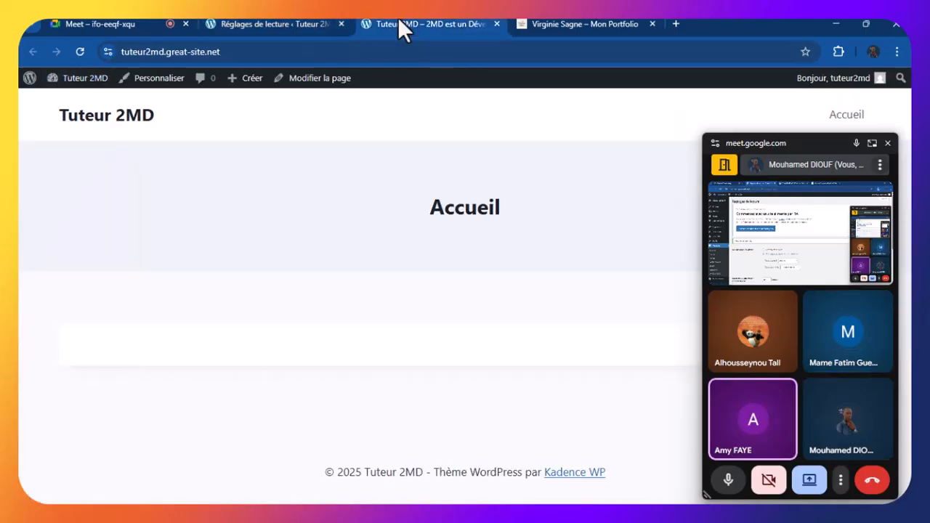
left_click(887, 144)
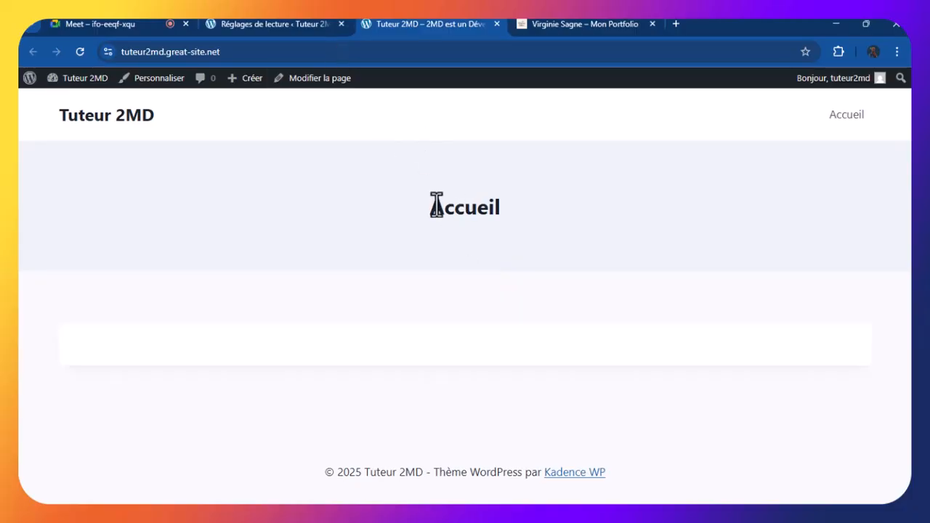
Highlight the 'Accueil' title on the live homepage to confirm it is the front page
left_click_drag(429, 207, 497, 208)
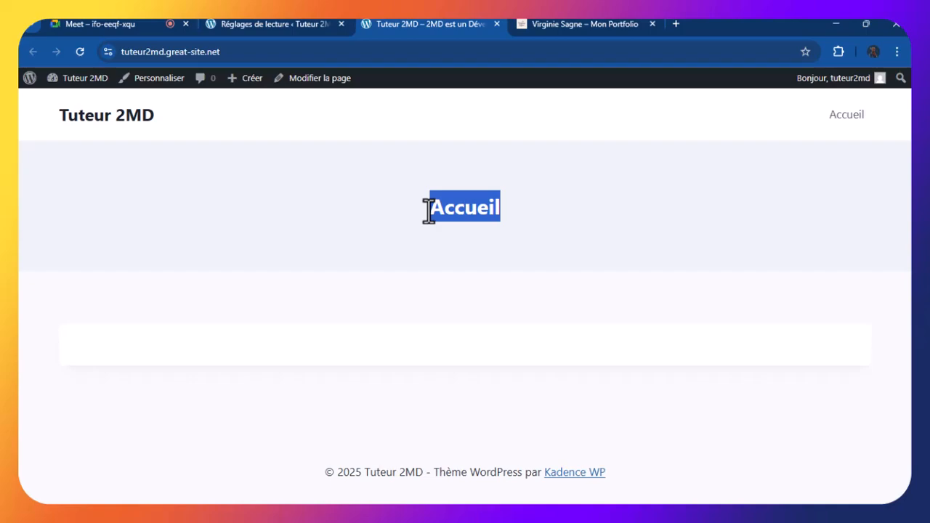
left_click(308, 335)
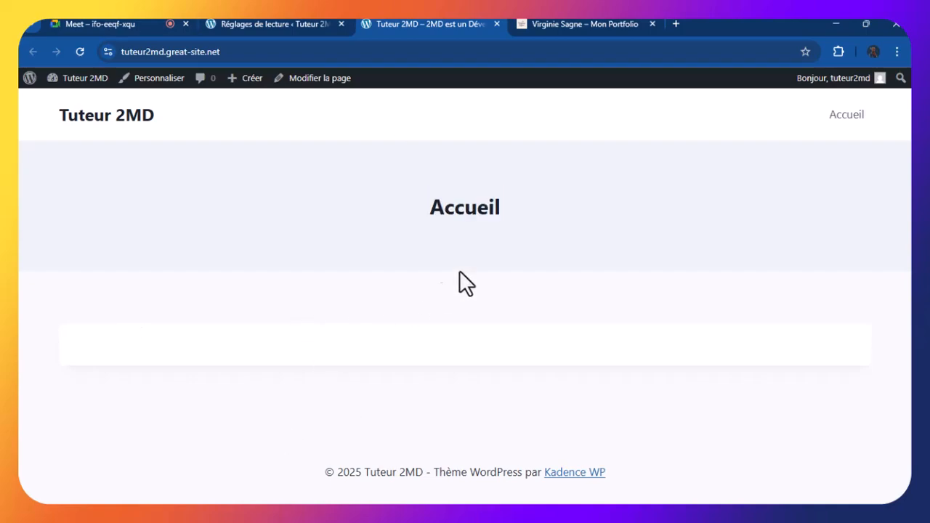
left_click_drag(433, 211, 507, 211)
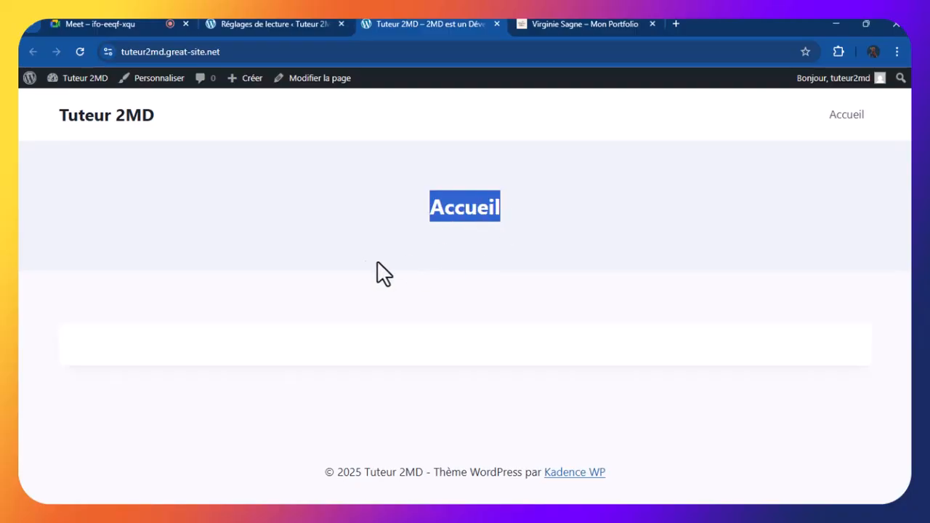
left_click(294, 251)
left_click(282, 22)
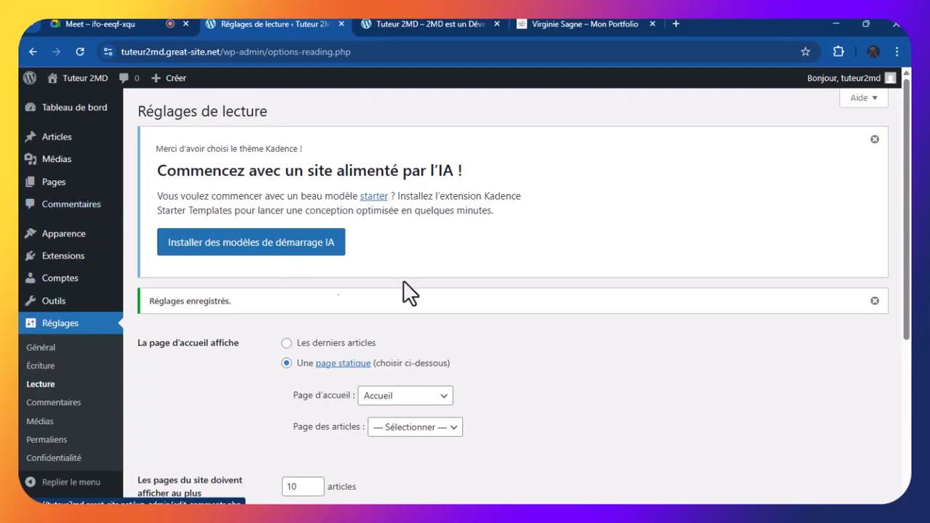
scroll(908, 289, "down", 5)
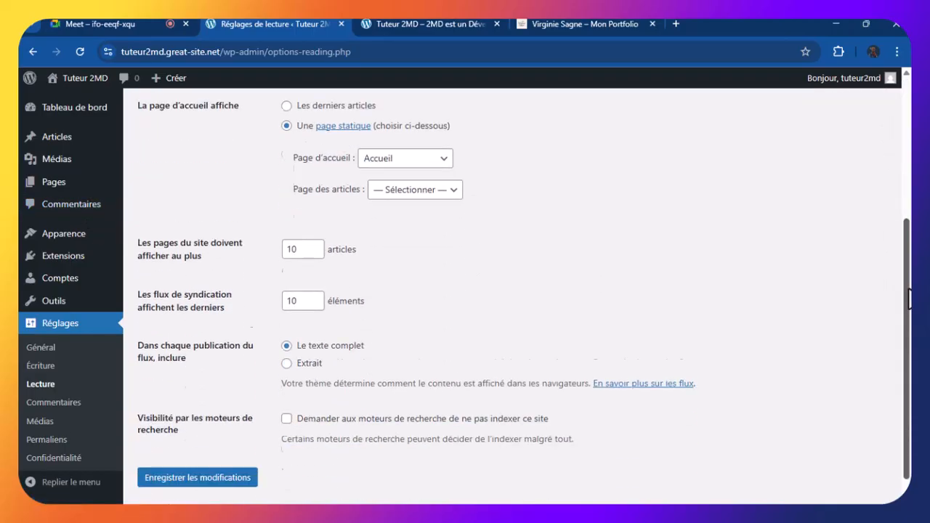
scroll(908, 289, "up", 4)
scroll(908, 297, "up", 1)
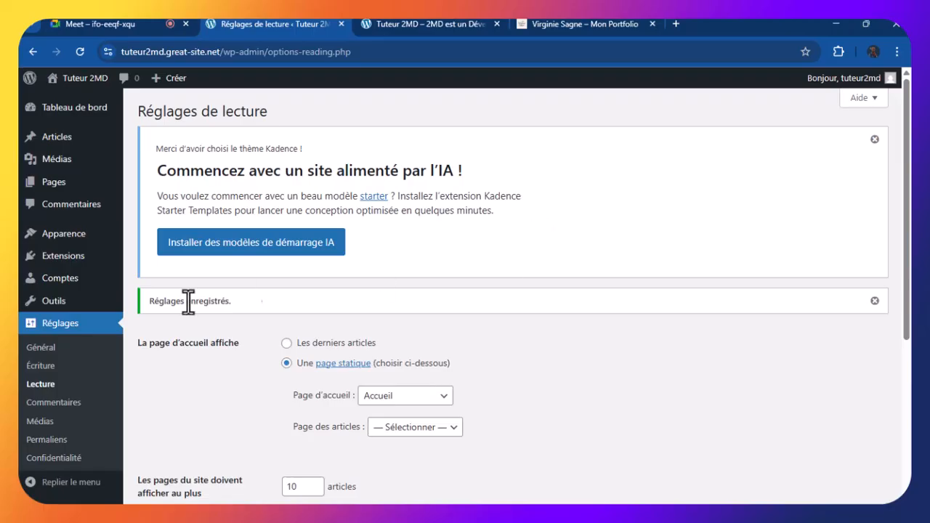
mouse_move(64, 188)
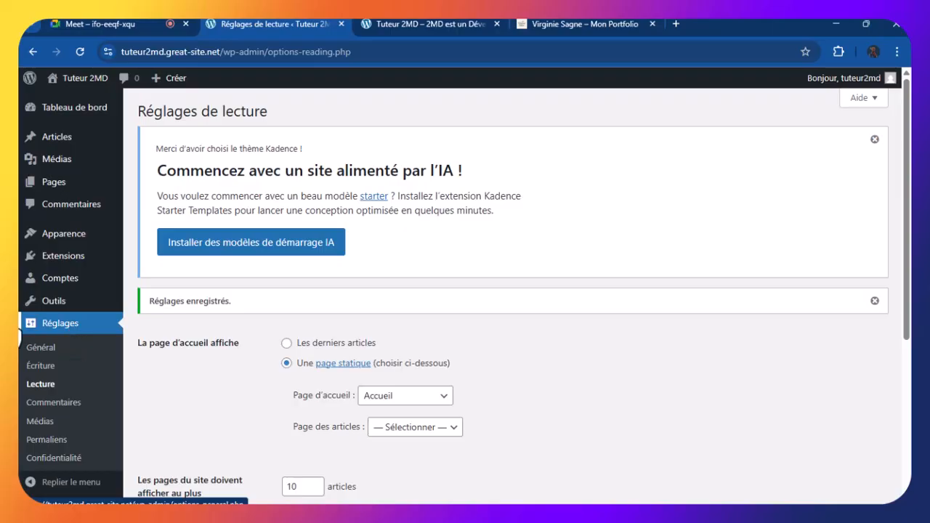
scroll(589, 298, "down", 2)
scroll(590, 298, "up", 2)
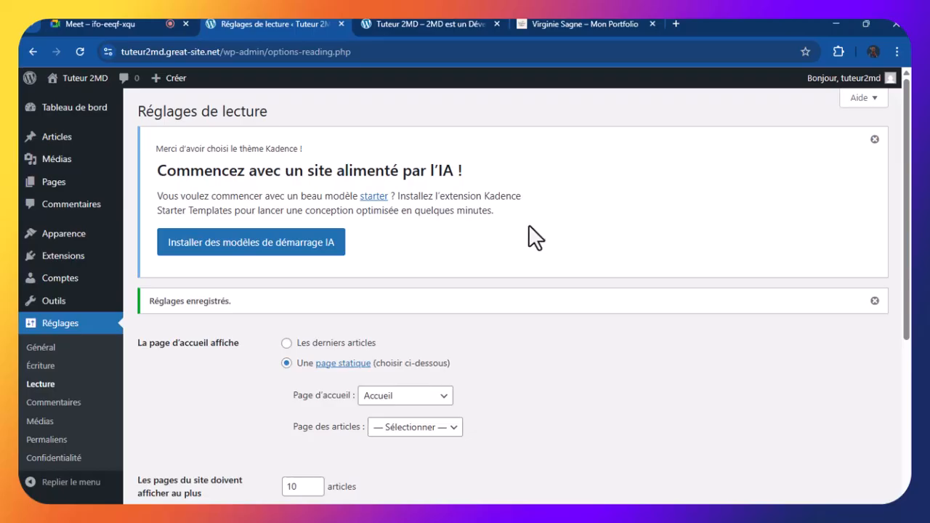
mouse_move(54, 236)
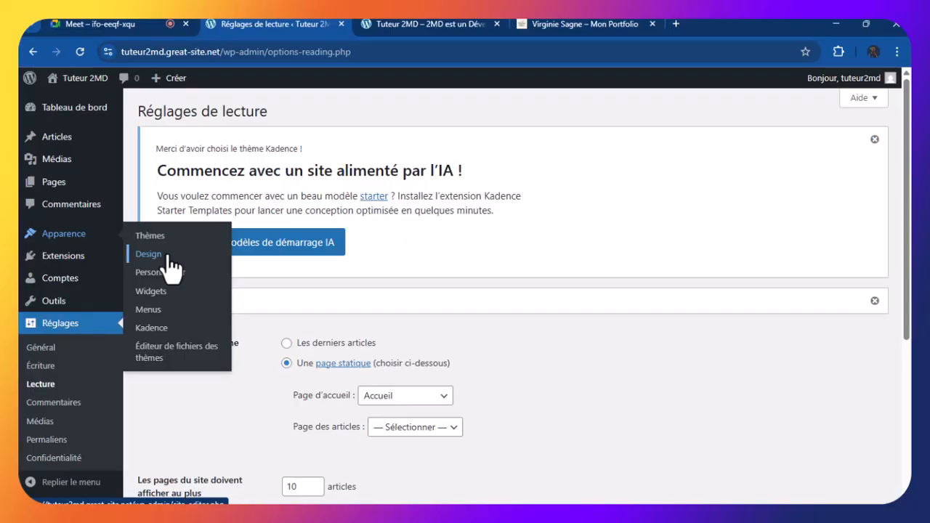
Open Apparence > Menus and locate the empty Nom du menu field under Structure du menu
left_click(158, 311)
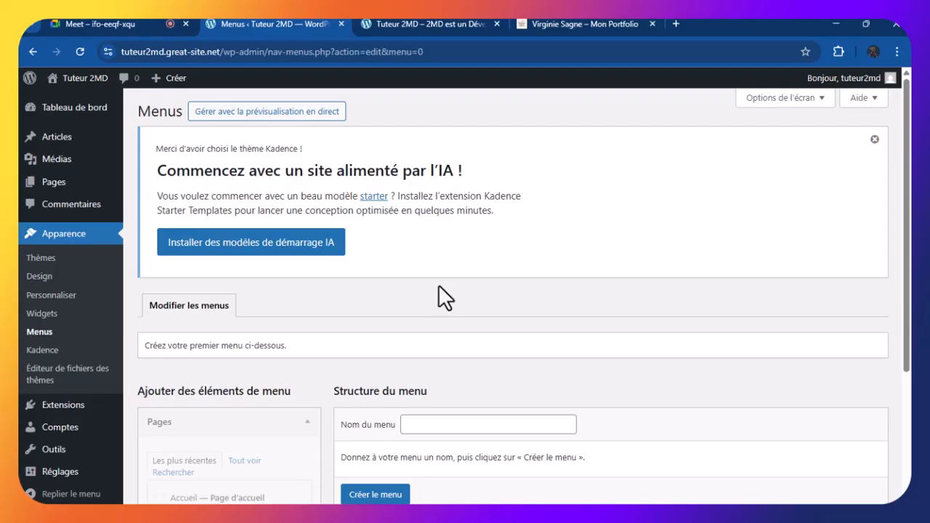
scroll(367, 173, "down", 3)
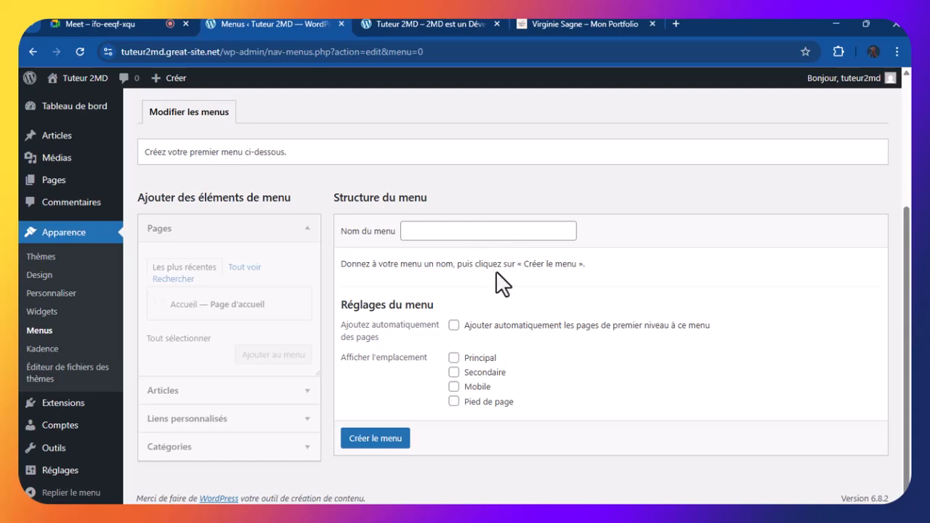
scroll(491, 268, "up", 1)
scroll(490, 268, "down", 1)
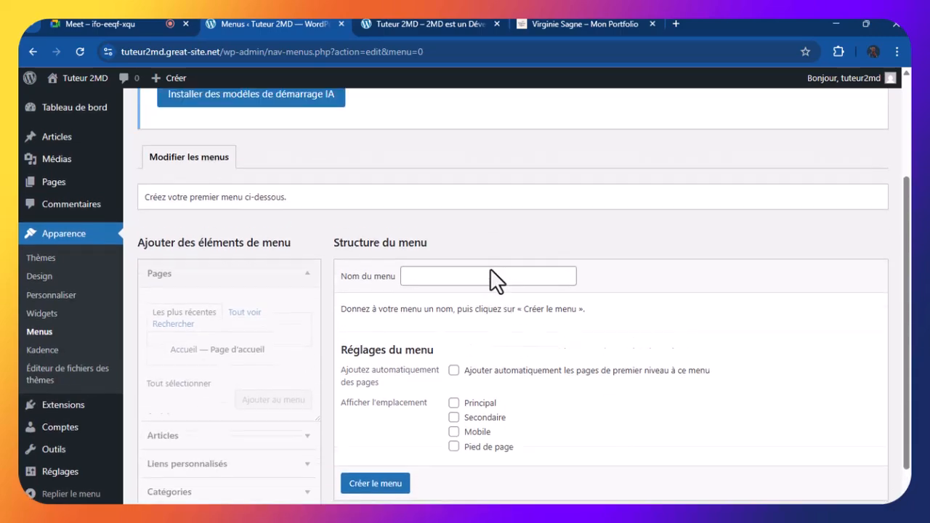
scroll(490, 268, "up", 1)
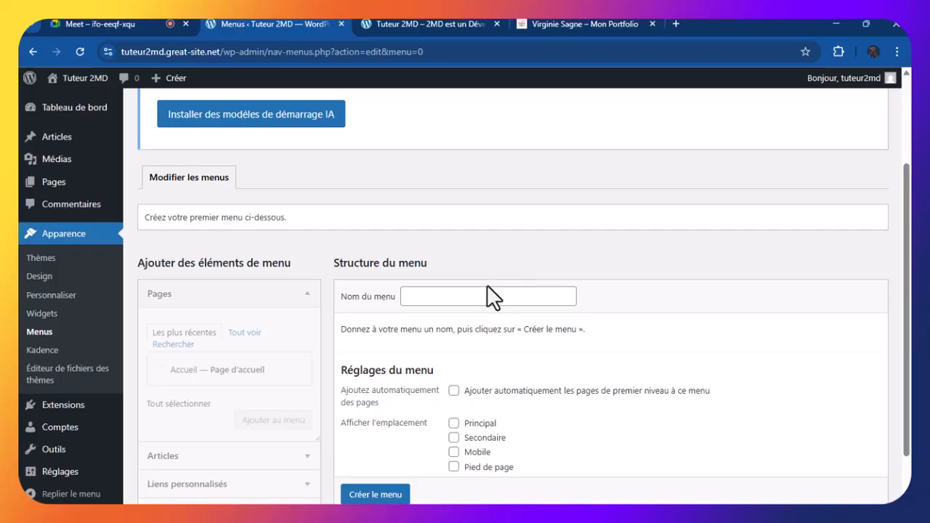
scroll(486, 286, "down", 1)
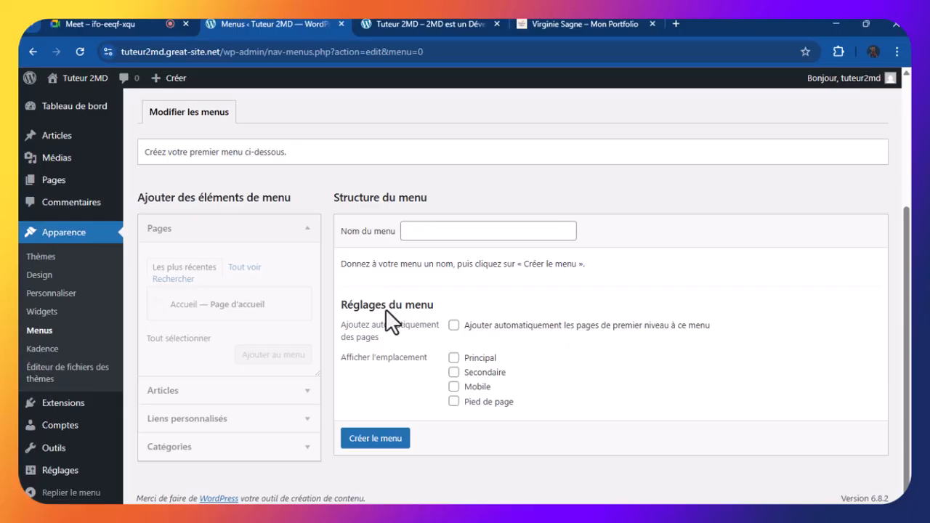
left_click(427, 227)
left_click(668, 223)
scroll(669, 226, "up", 1)
scroll(668, 231, "down", 1)
Fill the Nom du menu field with 'Menu principal' from the autofill suggestions
left_click(428, 230)
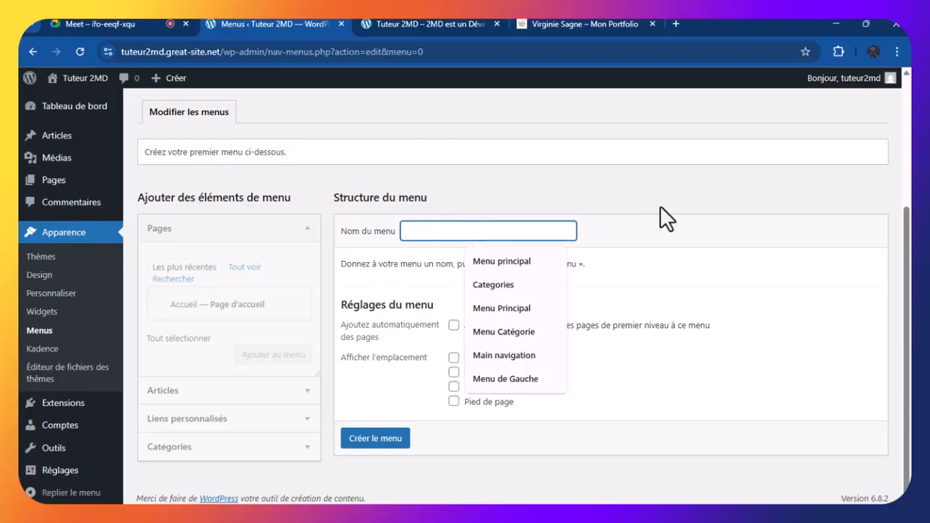
left_click(483, 261)
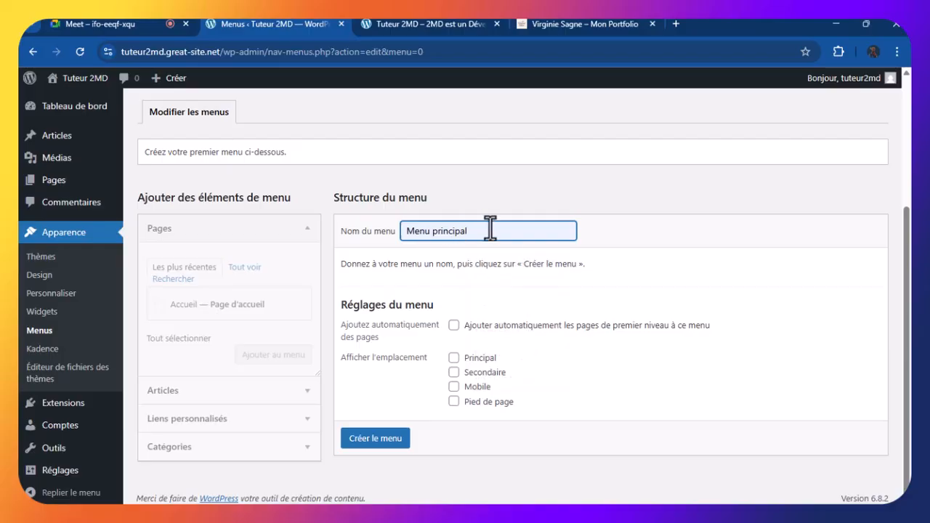
left_click(644, 229)
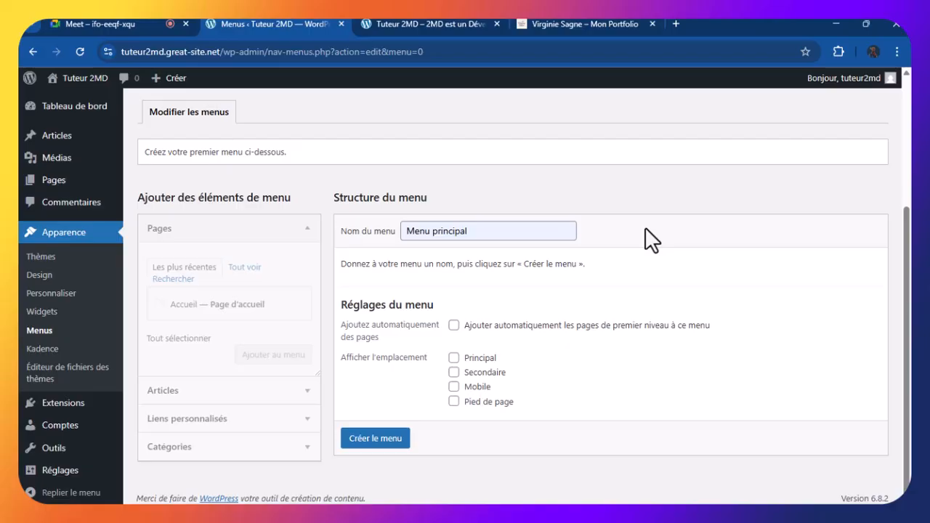
Create the new empty 'Menu principal' menu from the entered name
left_click(374, 440)
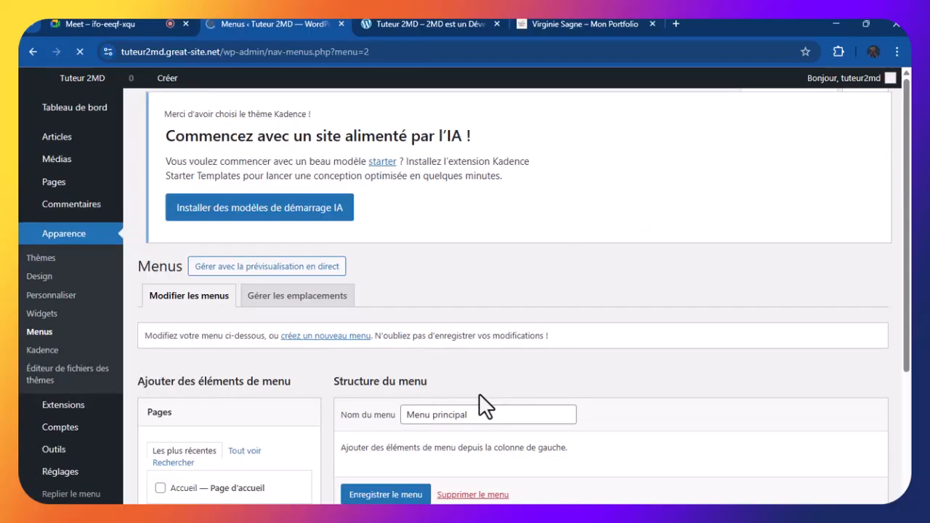
scroll(481, 399, "down", 2)
scroll(482, 409, "down", 2)
Save the empty Menu principal, still without items or display locations
left_click(400, 438)
scroll(650, 389, "down", 4)
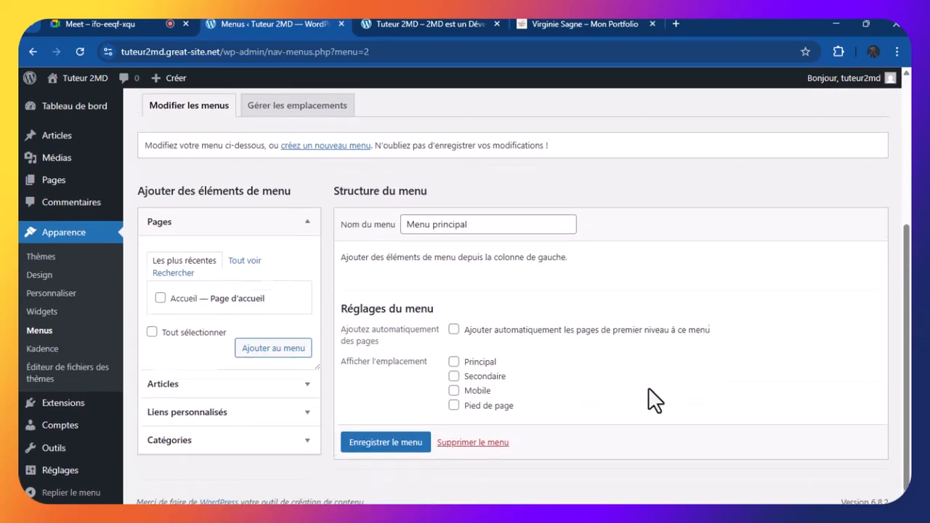
scroll(649, 388, "up", 1)
scroll(653, 389, "down", 1)
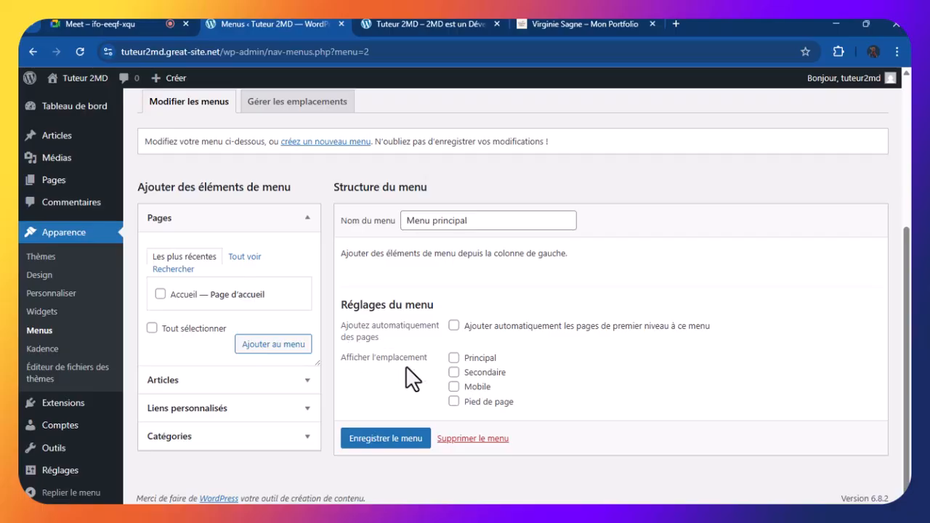
Tick Principal and Mobile as Menu principal's display locations
left_click(454, 358)
left_click(454, 386)
Save Menu principal so its Principal and Mobile location assignments are stored
left_click(393, 441)
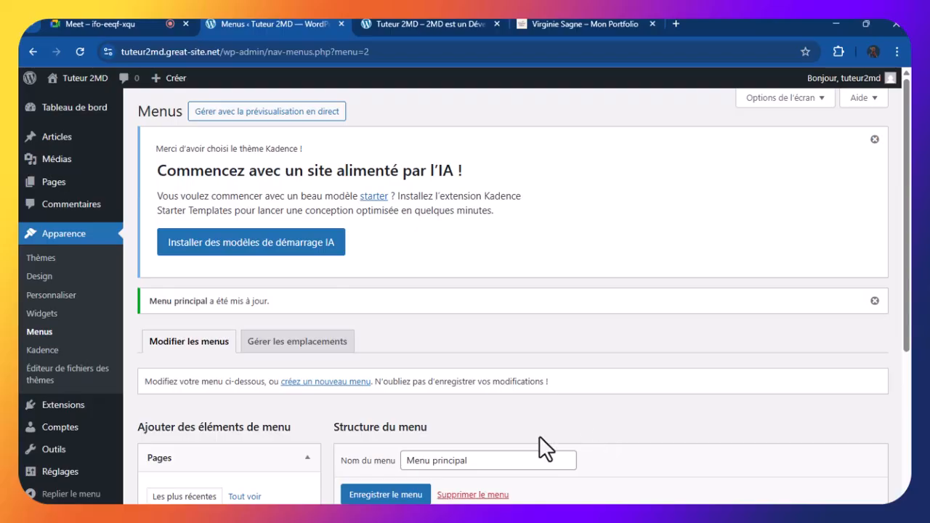
scroll(539, 436, "down", 3)
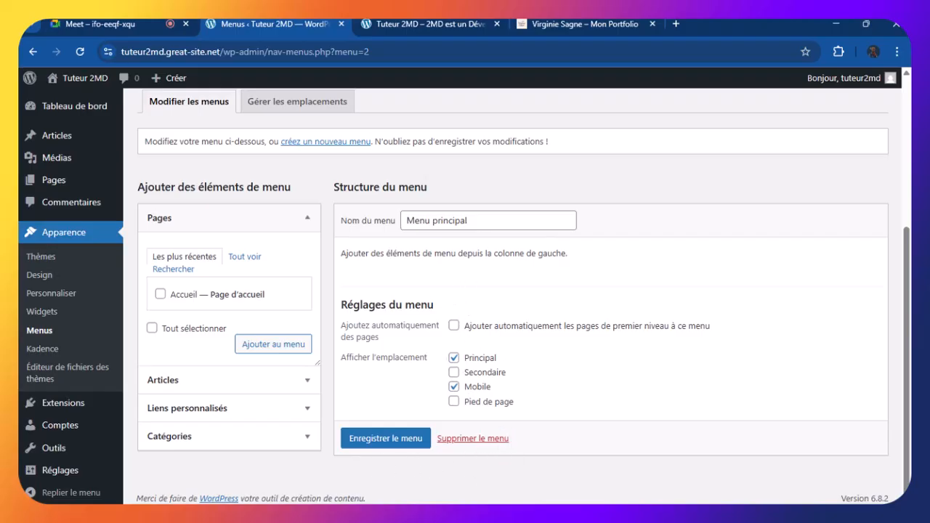
scroll(824, 318, "up", 3)
scroll(824, 319, "down", 3)
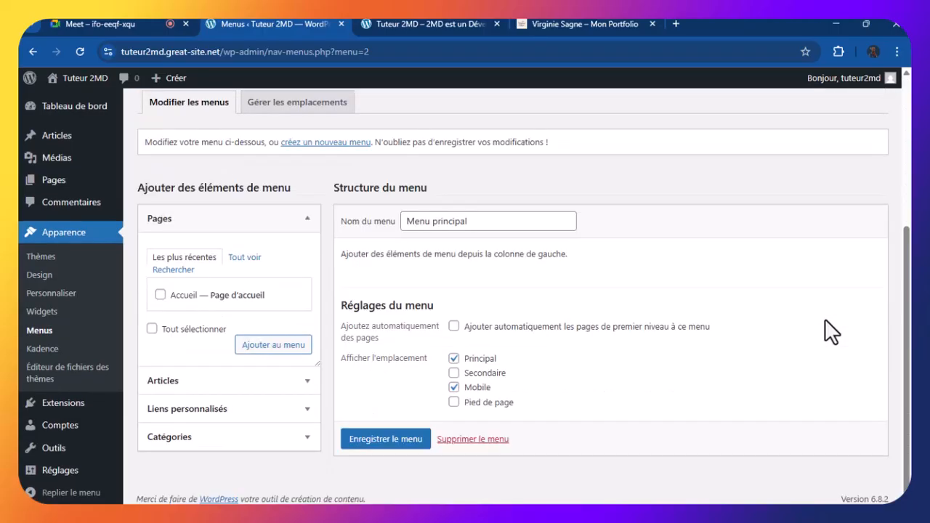
scroll(401, 350, "up", 1)
scroll(403, 359, "down", 1)
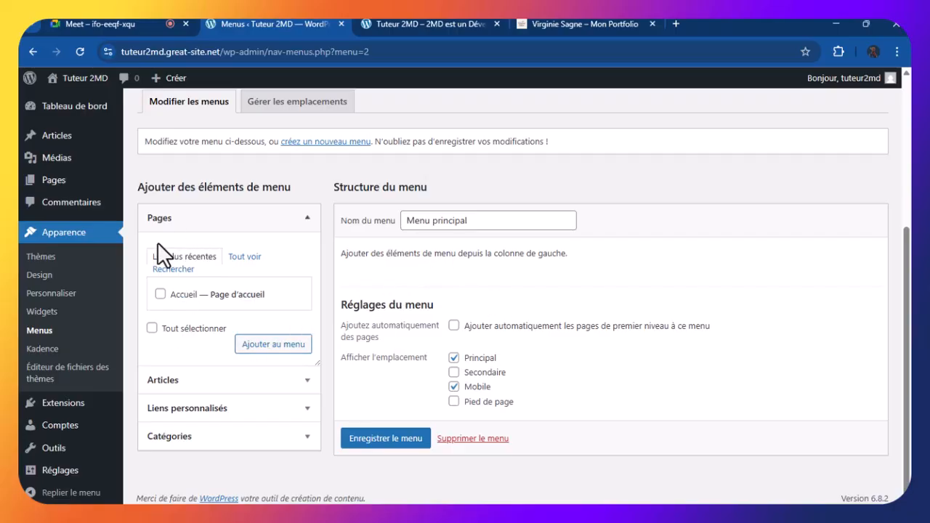
Collapse the Pages box under 'Ajouter des éléments de menu', reopening and collapsing it once
left_click(308, 215)
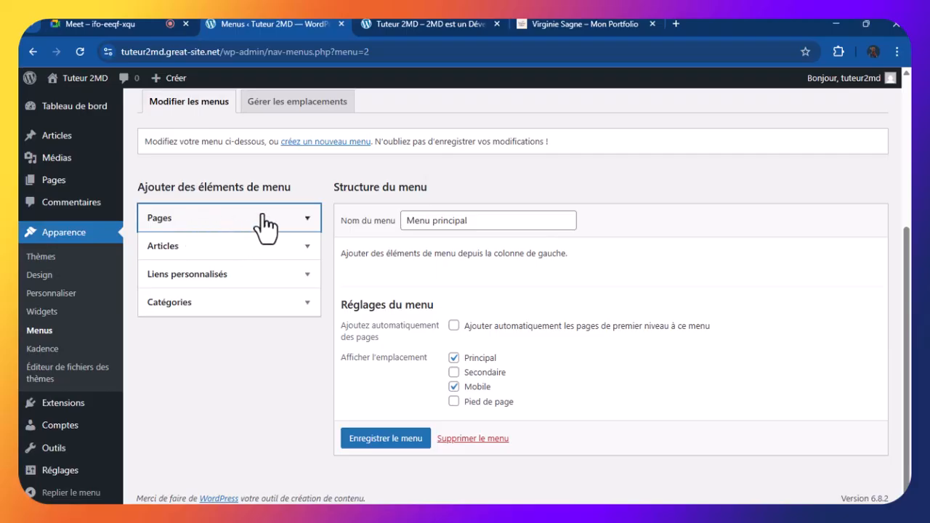
left_click(305, 220)
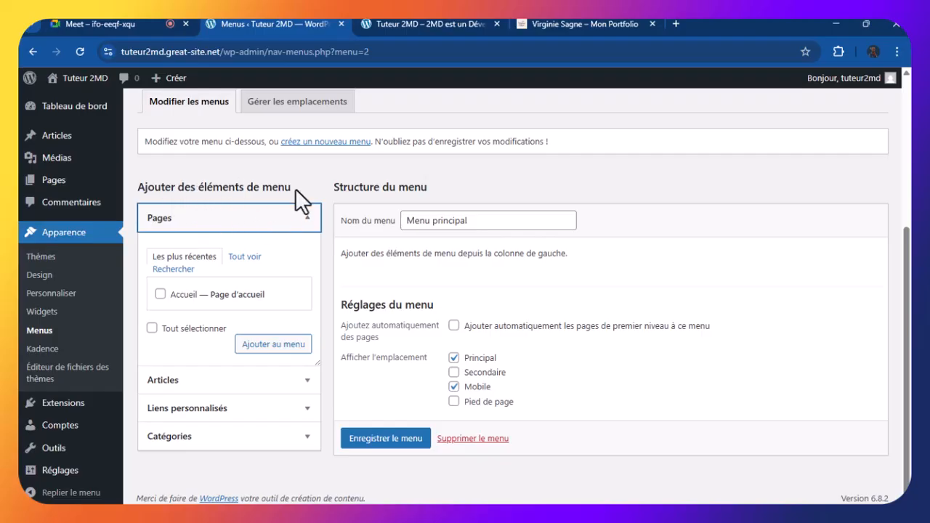
left_click(307, 222)
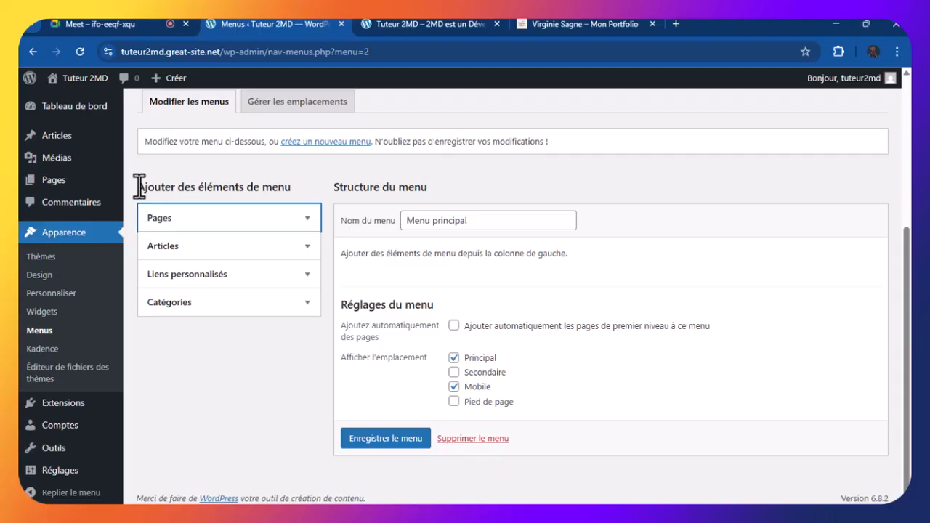
left_click_drag(138, 188, 296, 196)
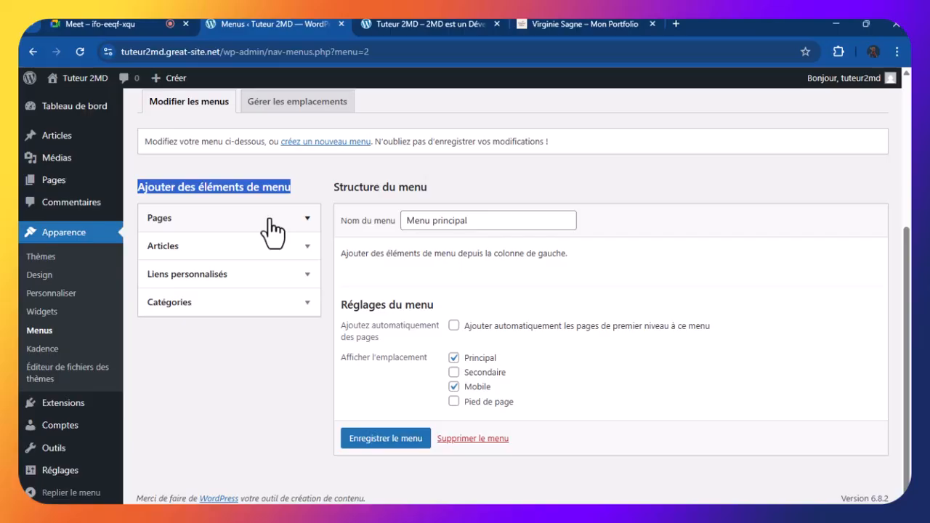
left_click(295, 186)
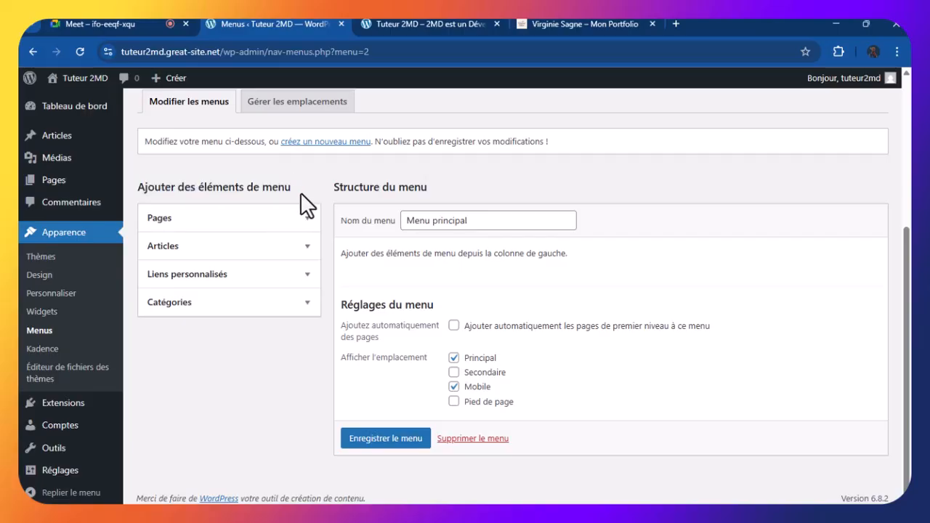
left_click_drag(292, 189, 136, 190)
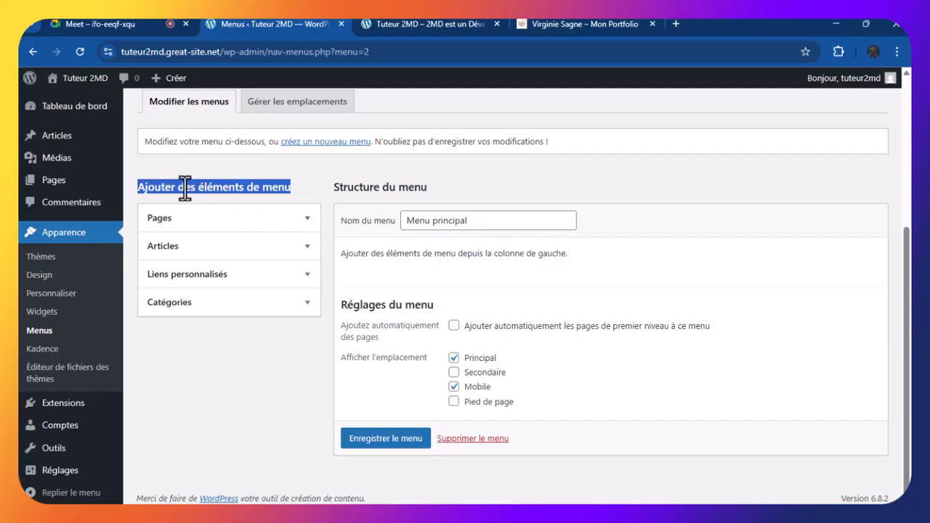
left_click(293, 184)
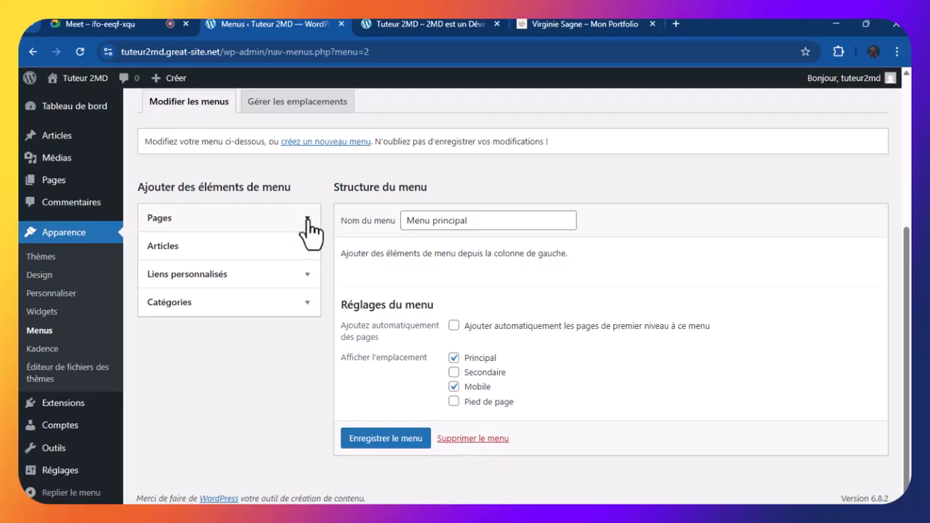
left_click_drag(139, 186, 289, 186)
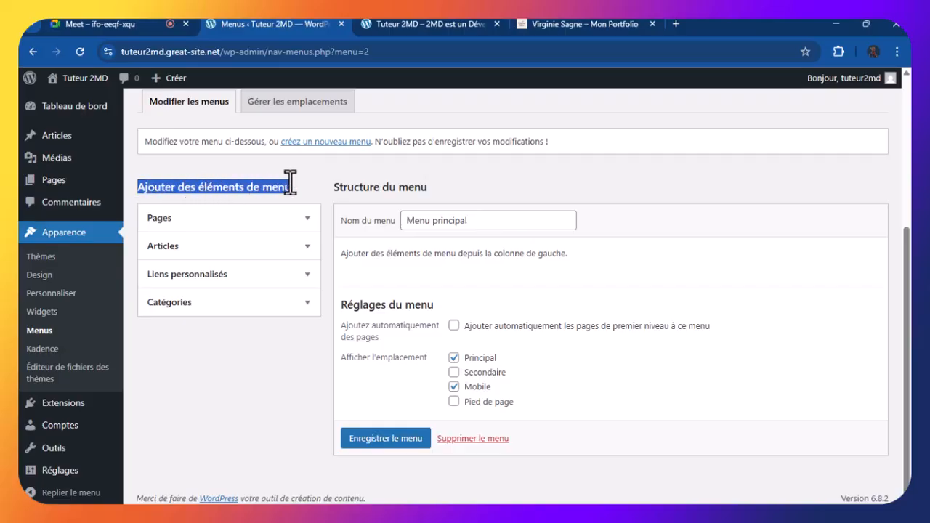
left_click(305, 201)
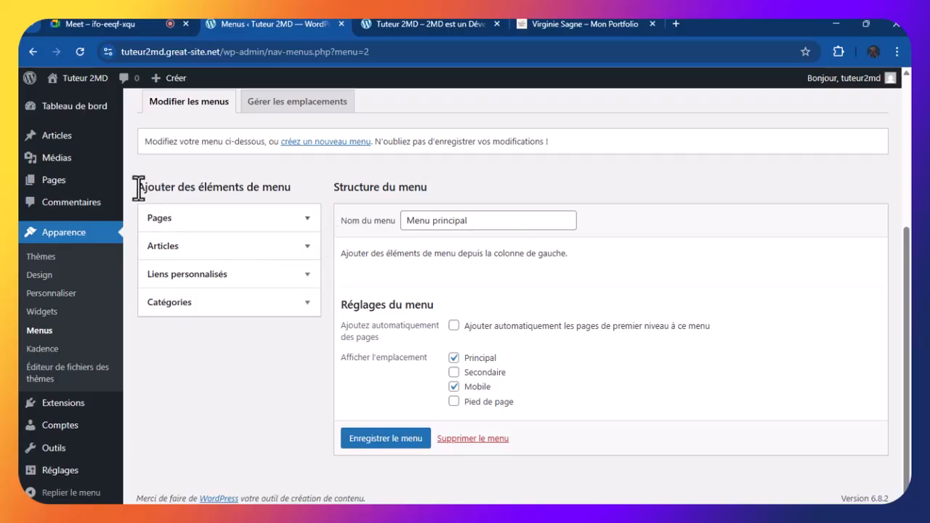
left_click_drag(138, 187, 290, 190)
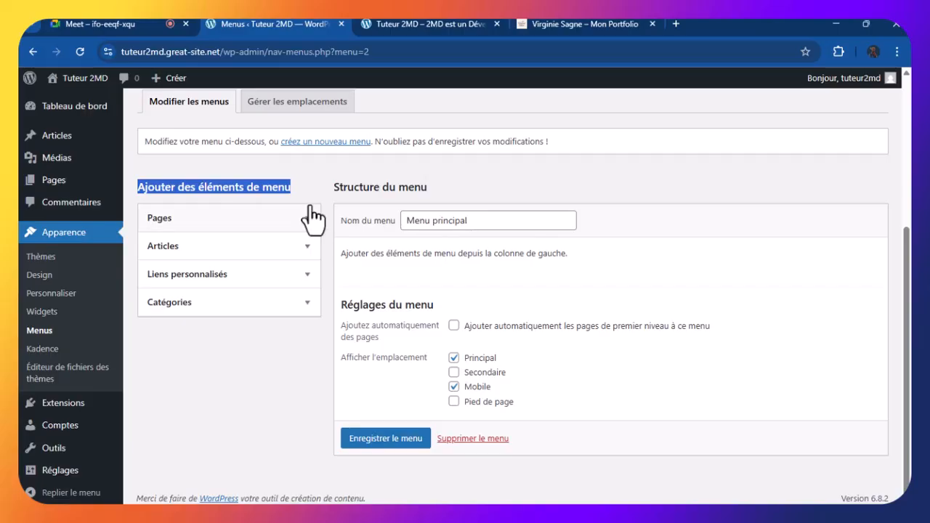
left_click(304, 185)
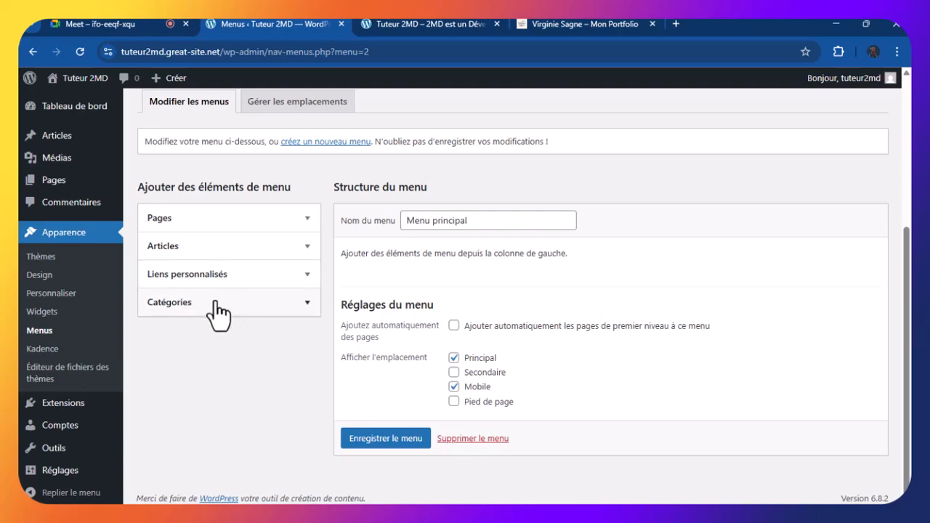
left_click(307, 221)
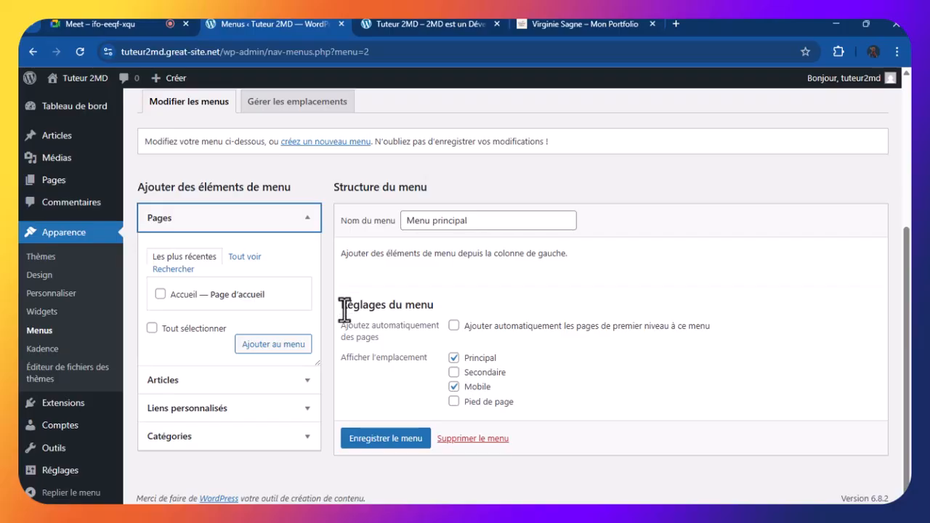
left_click(307, 220)
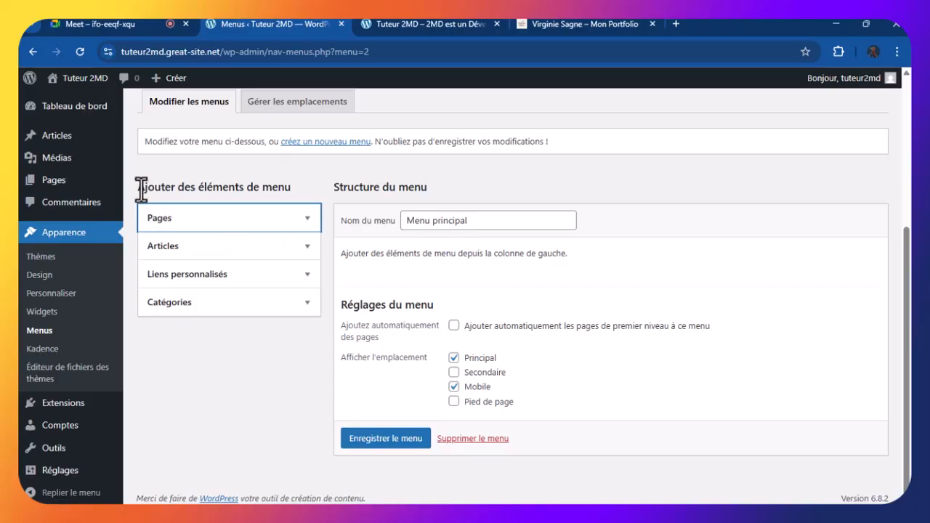
left_click_drag(138, 190, 284, 205)
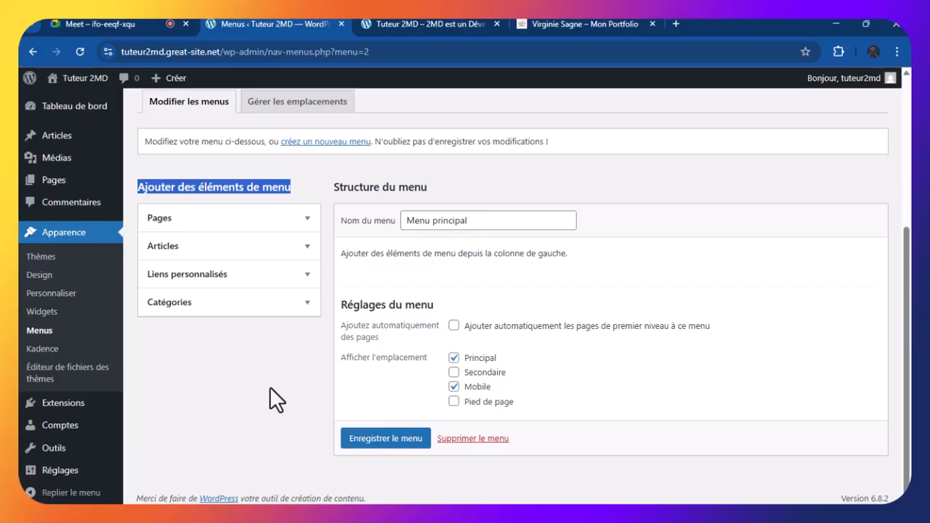
left_click(308, 222)
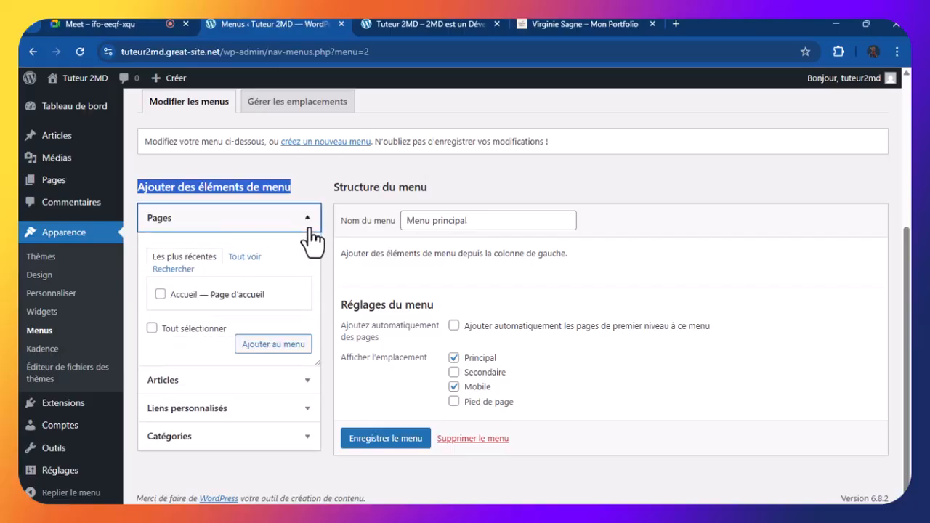
Tick 'Accueil — Page d'accueil' in the Pages box for adding
left_click(160, 294)
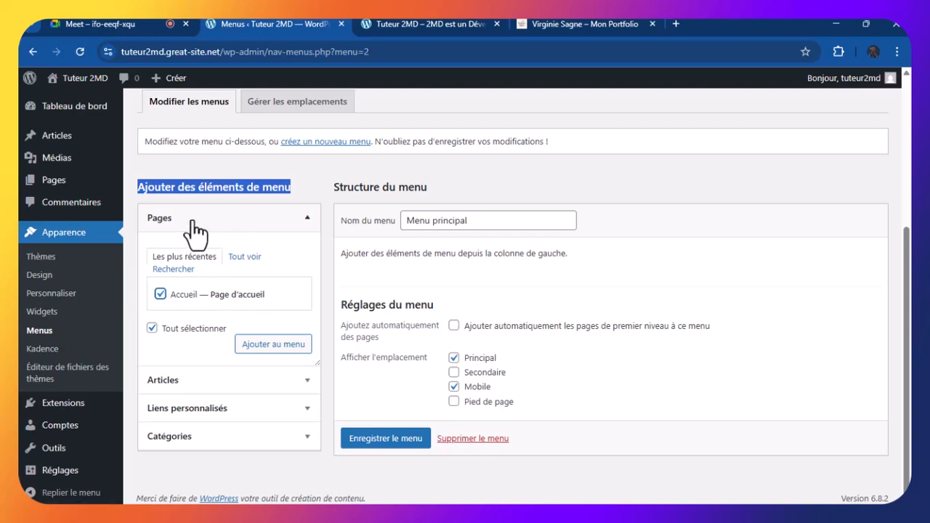
left_click(299, 193)
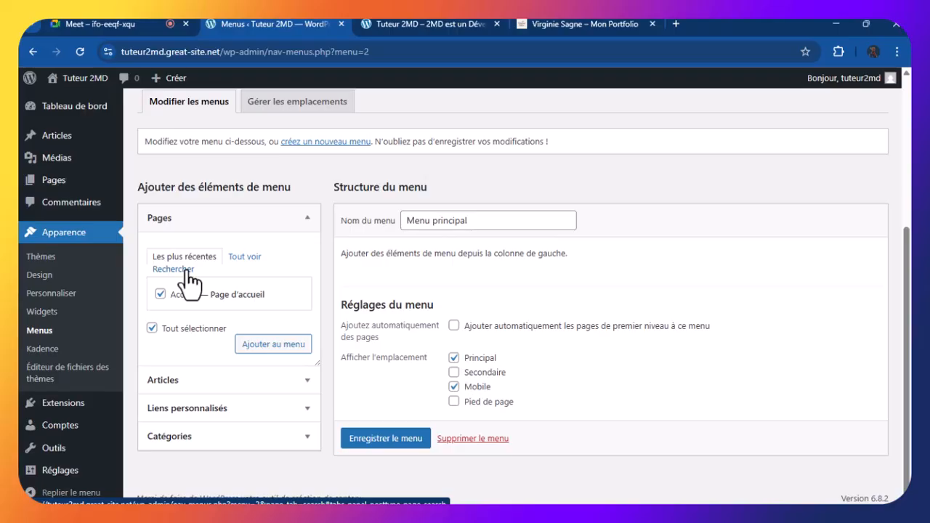
Add the ticked Accueil page to Menu principal as its first item
left_click(258, 344)
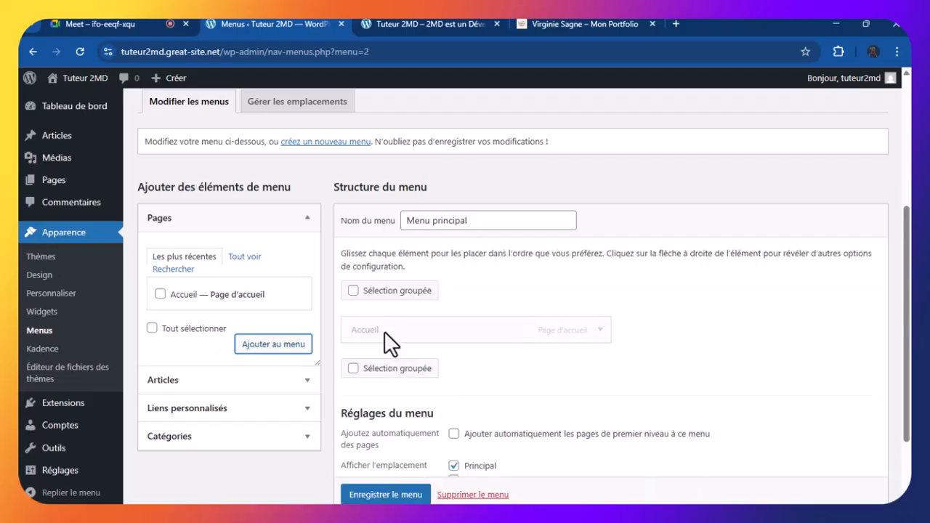
scroll(708, 348, "down", 1)
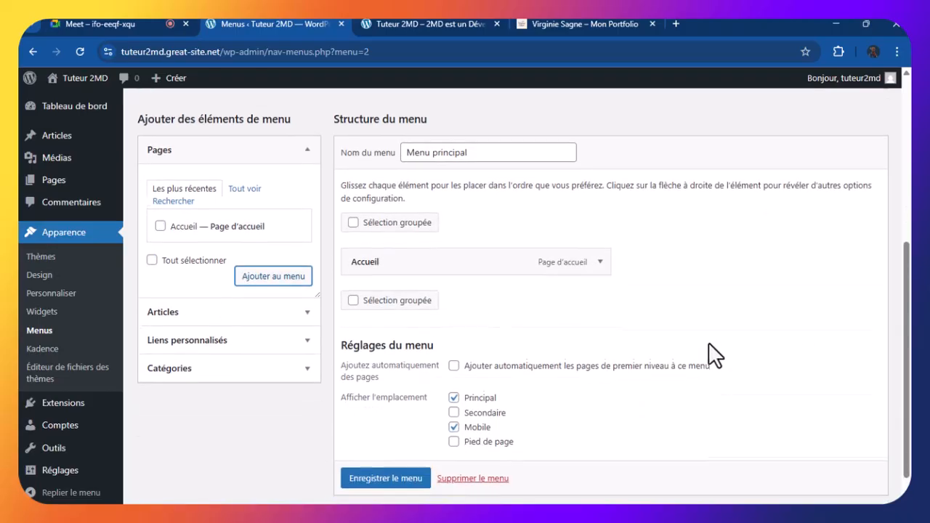
scroll(712, 354, "down", 1)
scroll(712, 350, "up", 3)
scroll(712, 350, "down", 3)
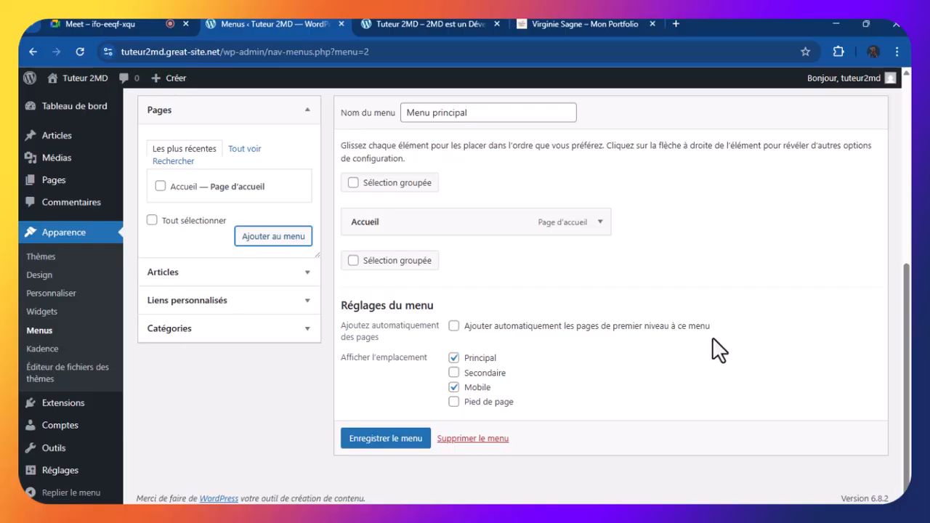
scroll(712, 336, "up", 1)
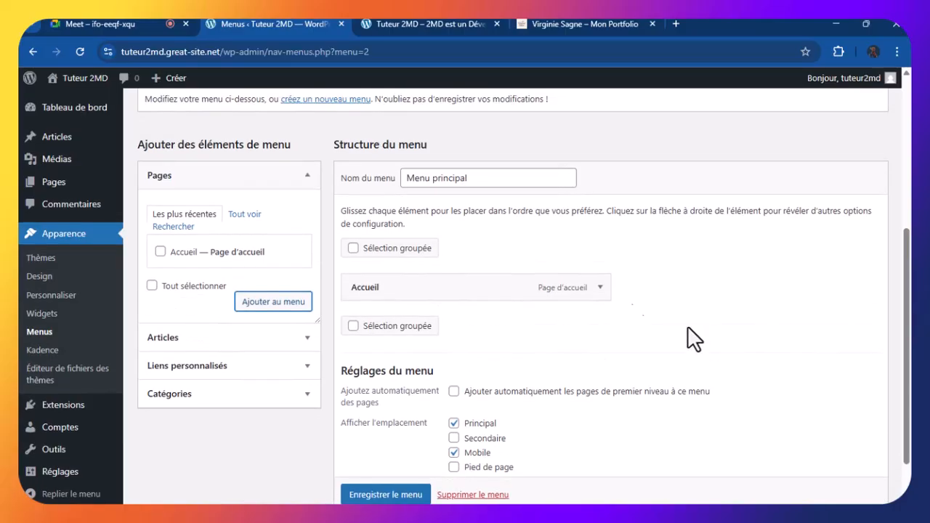
Collapse the Pages box and review Menu principal's structure with Accueil
left_click(307, 178)
scroll(778, 297, "down", 1)
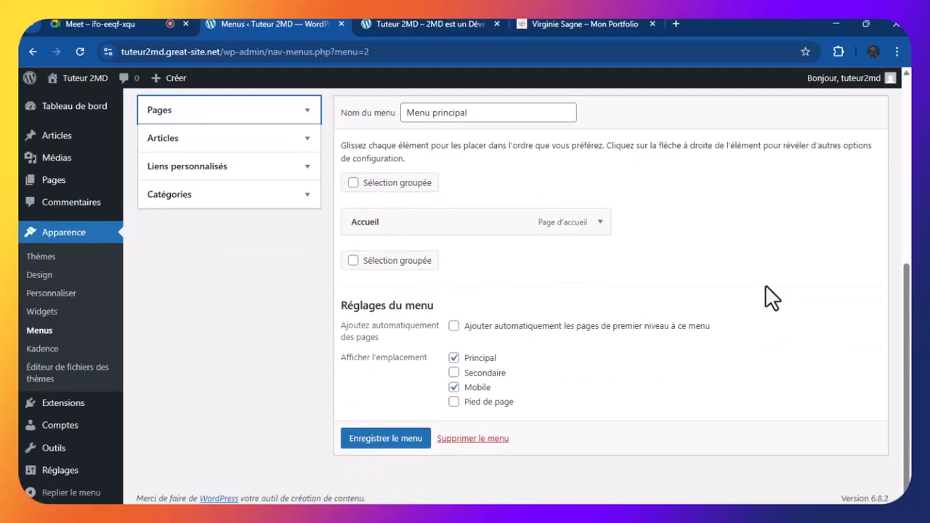
scroll(673, 272, "up", 2)
scroll(674, 272, "down", 2)
scroll(682, 283, "up", 1)
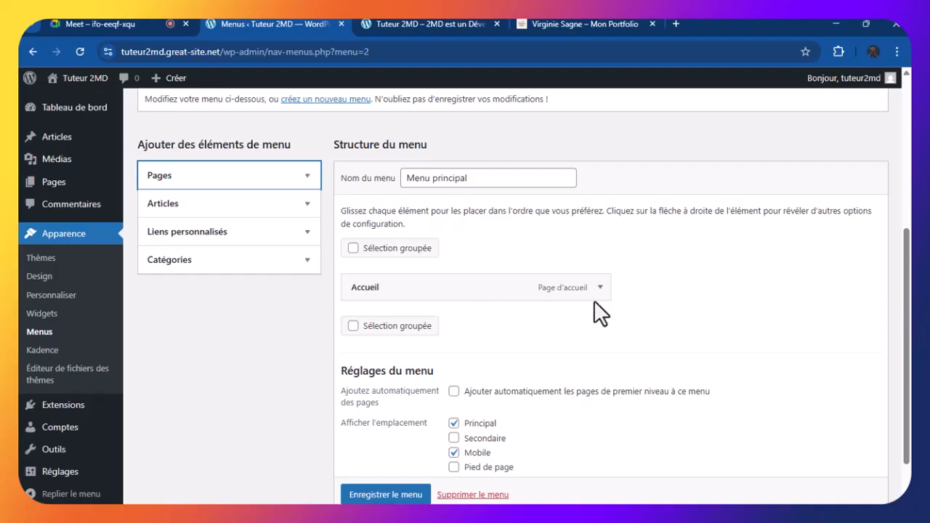
scroll(678, 294, "down", 2)
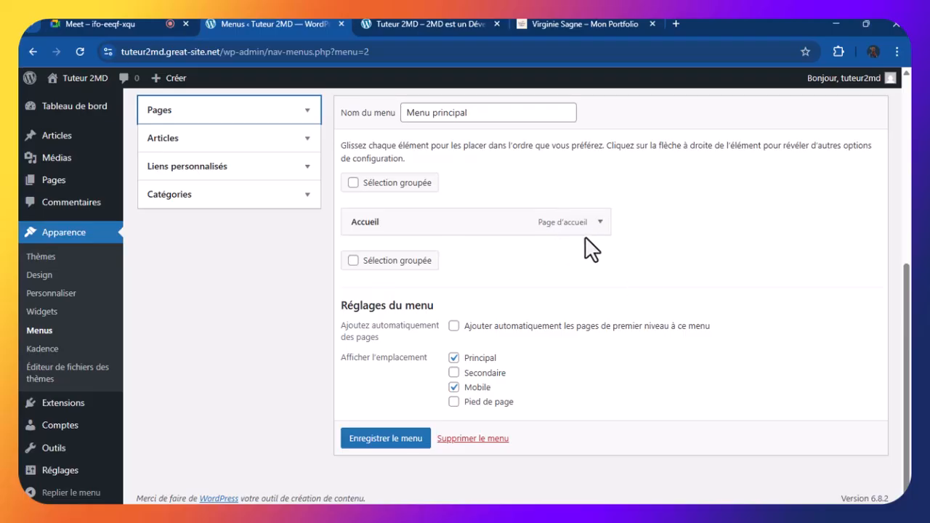
scroll(577, 231, "up", 1)
scroll(577, 230, "down", 1)
scroll(552, 174, "up", 1)
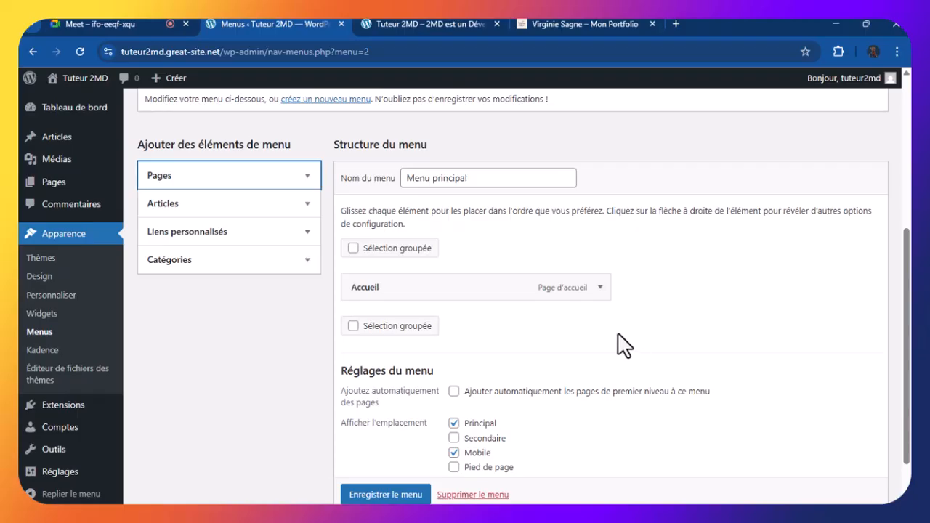
scroll(614, 320, "down", 1)
scroll(615, 320, "up", 1)
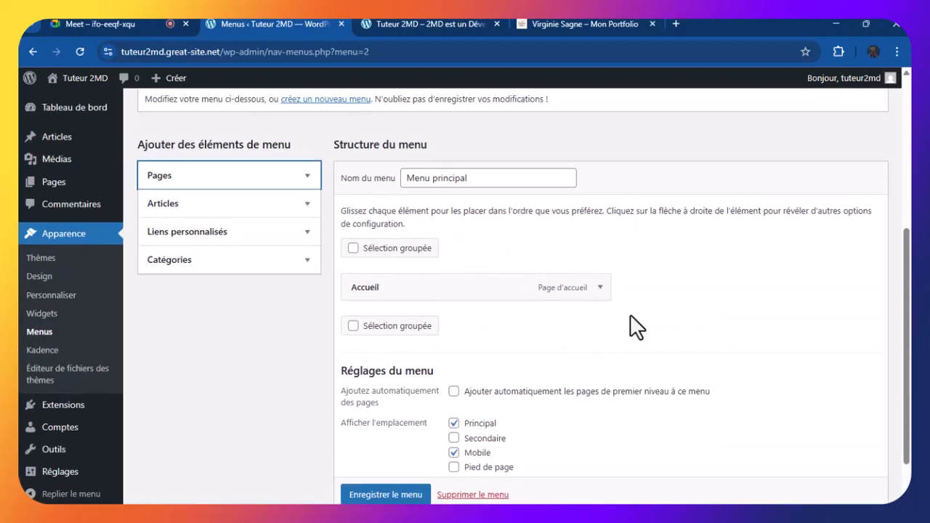
Inspect the Accueil item's settings, then expand the 'Liens personnalisés' box
left_click(600, 287)
scroll(600, 291, "down", 2)
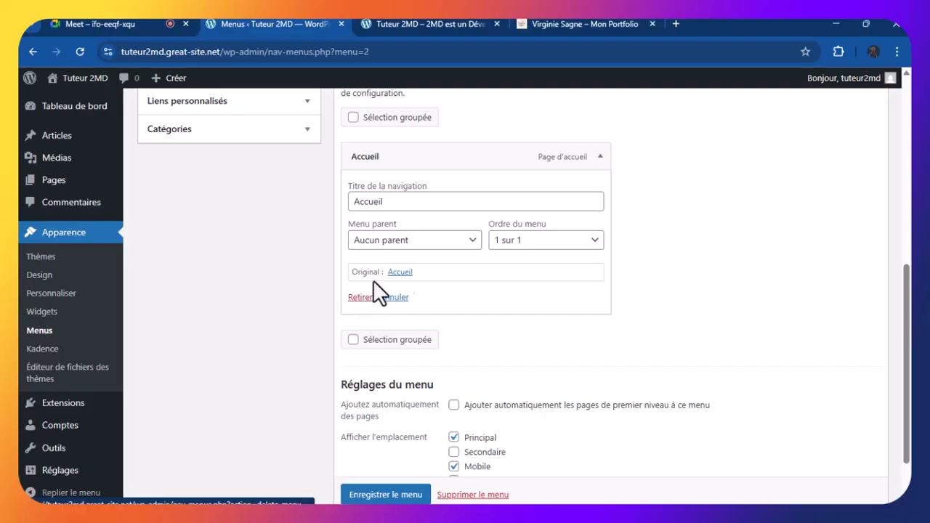
left_click(600, 158)
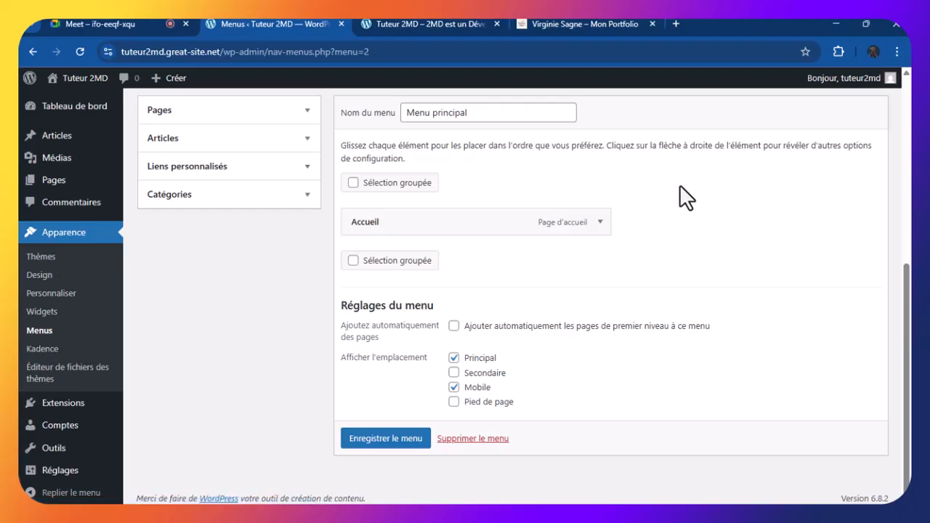
left_click(600, 225)
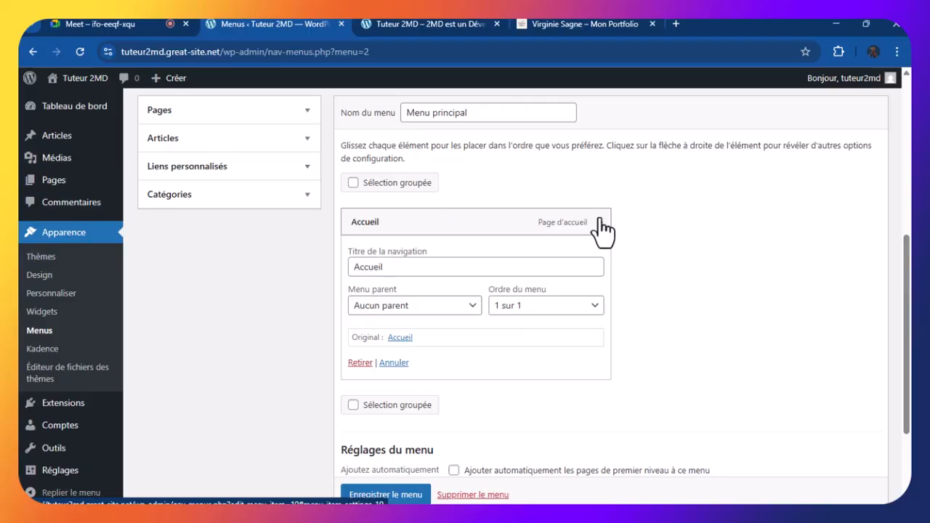
left_click(600, 223)
scroll(623, 208, "up", 2)
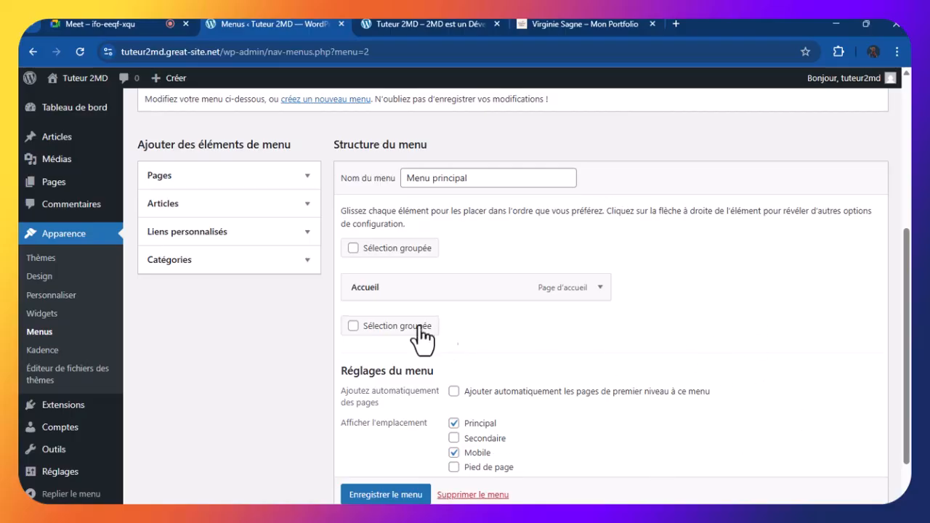
left_click(202, 234)
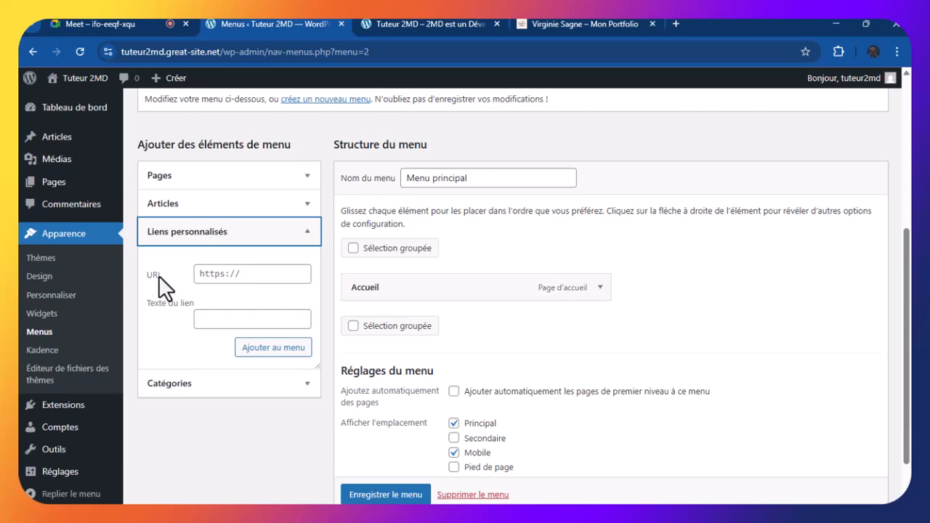
left_click(222, 276)
type("s")
left_click(215, 275)
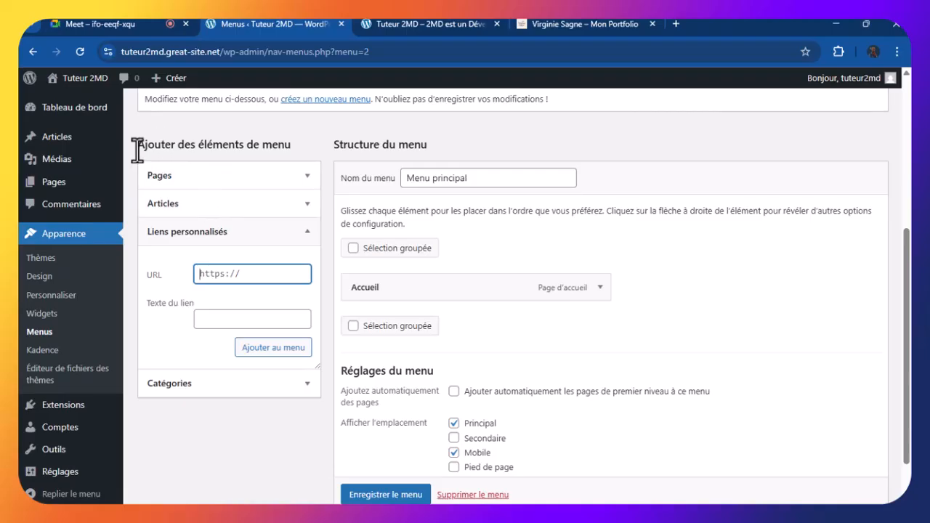
left_click_drag(138, 147, 294, 146)
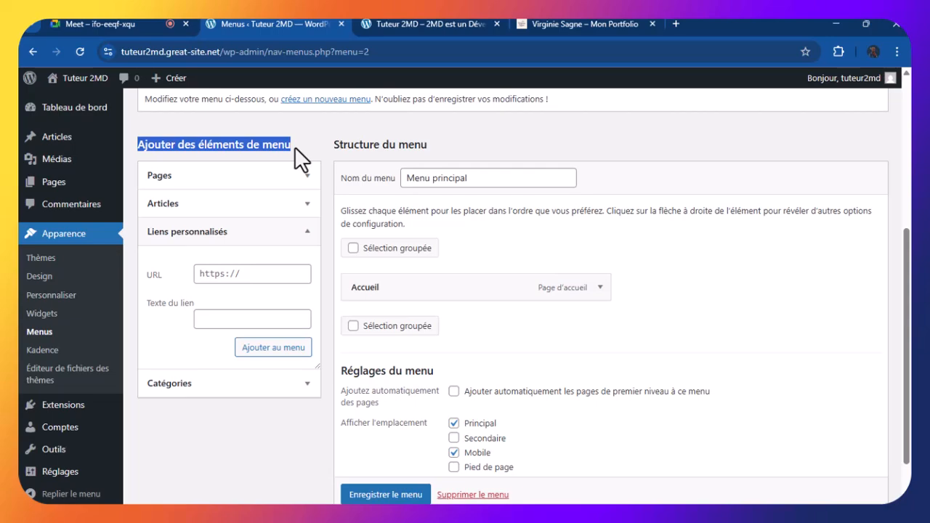
Add a 'Competences' custom link with URL # to Menu principal below Accueil
left_click(203, 271)
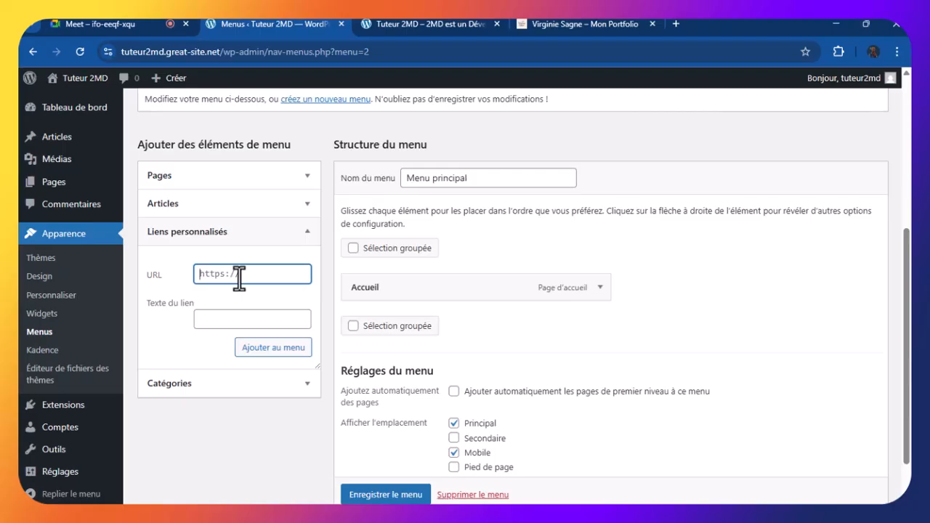
type("#")
left_click(200, 317)
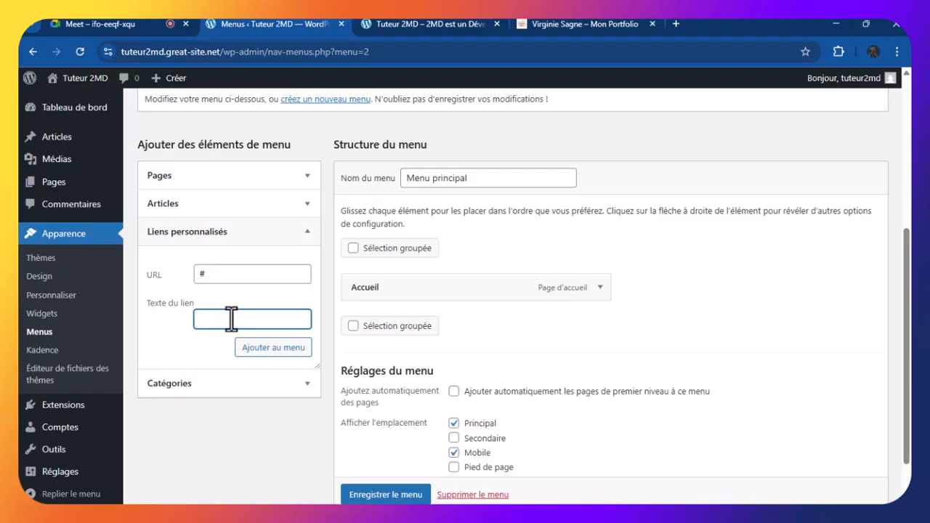
type("C")
type("ompe")
type("tences")
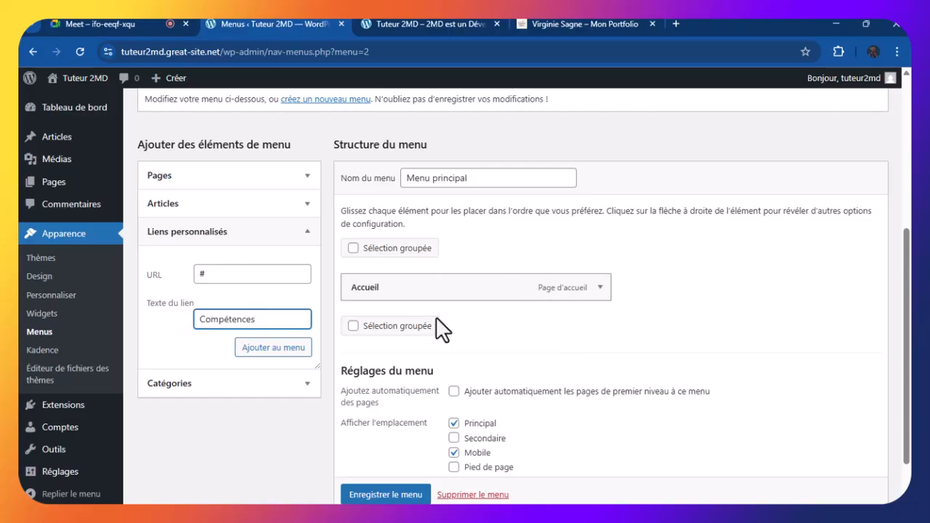
left_click(275, 346)
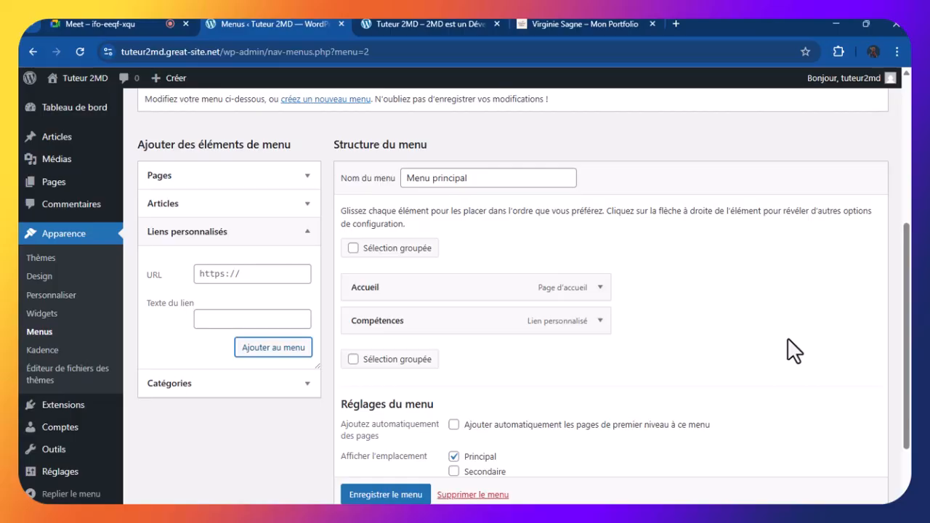
Add a 'Projets' custom link with URL # after Compétences
left_click(254, 275)
type("#")
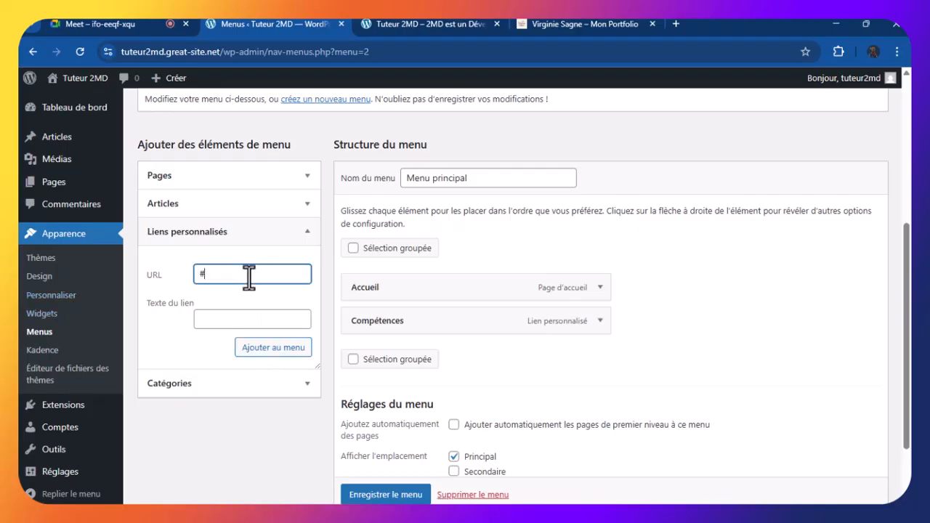
left_click(219, 318)
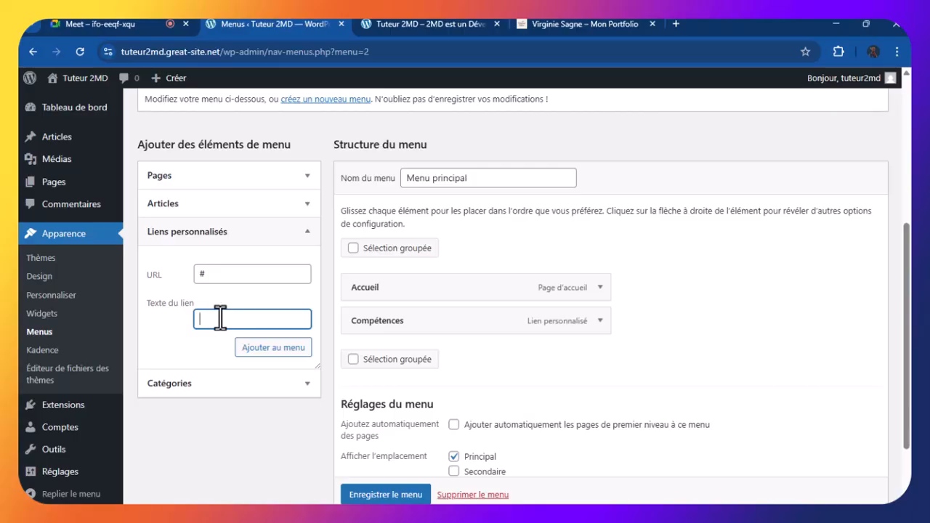
type("Projets")
left_click(282, 347)
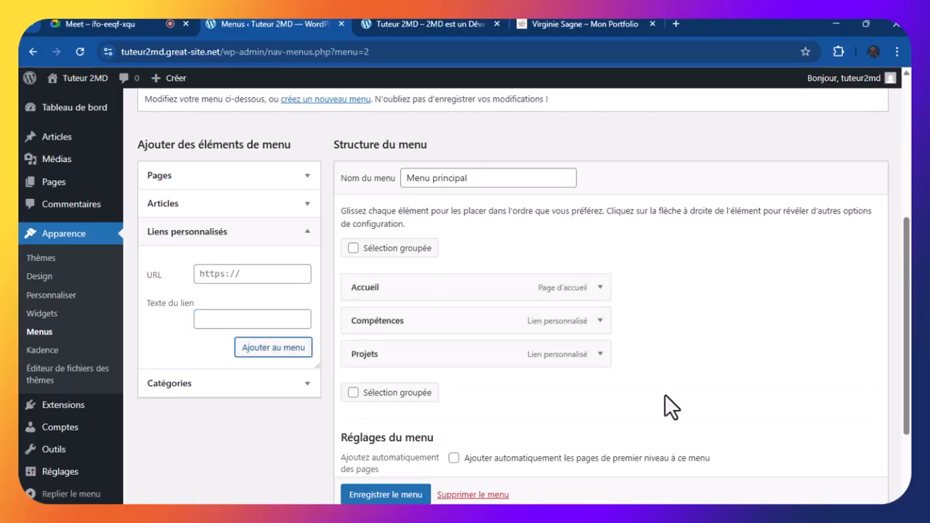
Add a custom link with URL # and label Contact to the end of Menu principal, after Projets
left_click(223, 279)
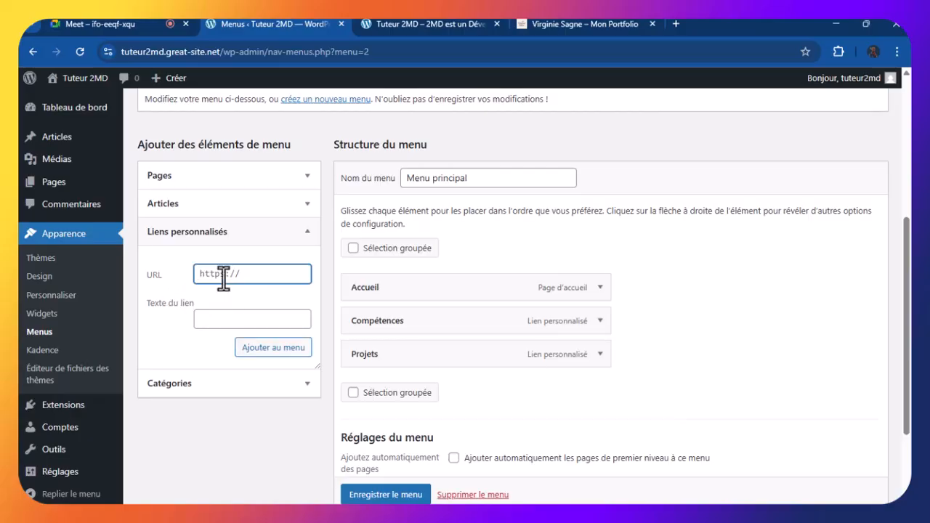
type("#")
left_click(210, 319)
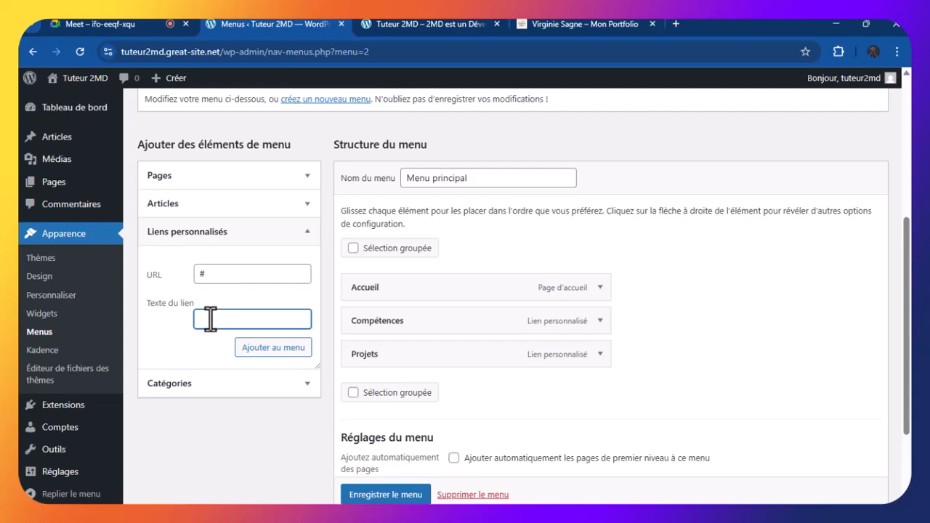
type("X")
key("BackSpace")
type("Ci")
type("ontact")
left_click(217, 273)
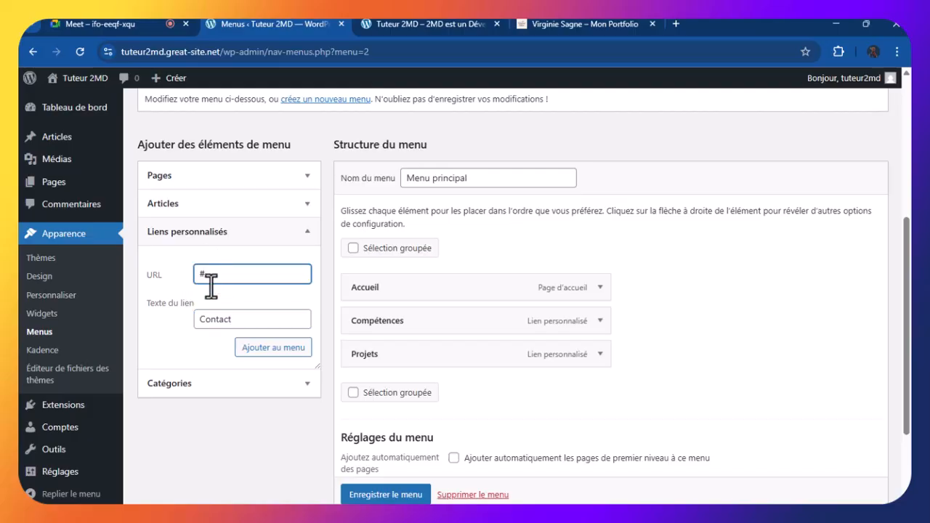
left_click(237, 320)
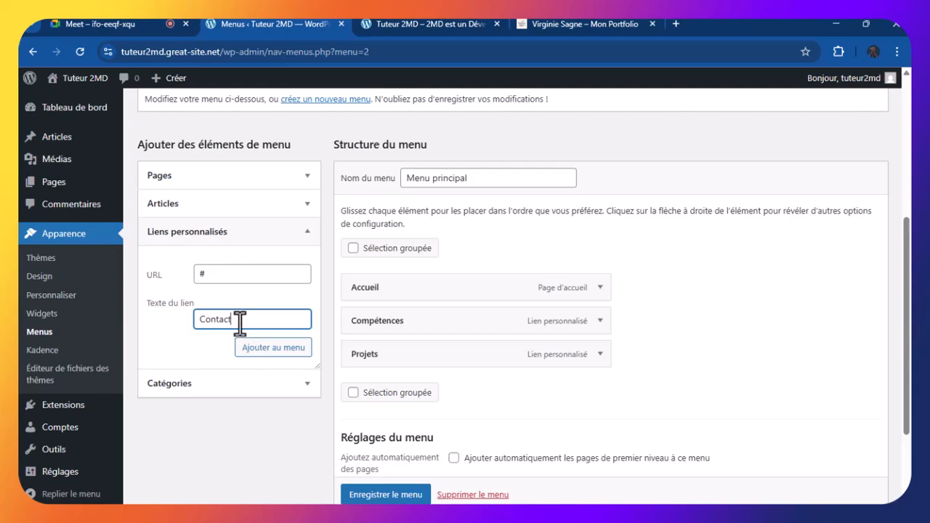
left_click(295, 348)
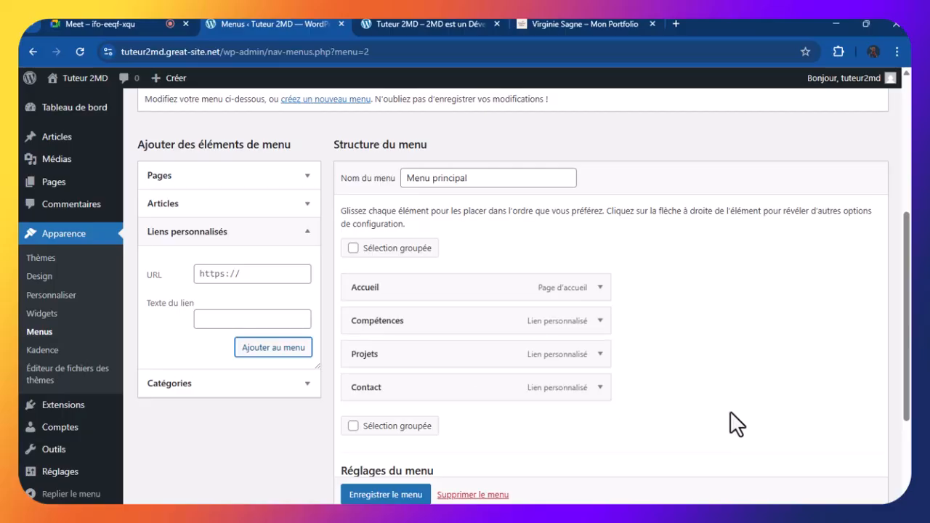
scroll(731, 424, "down", 1)
scroll(731, 425, "up", 1)
scroll(731, 425, "down", 1)
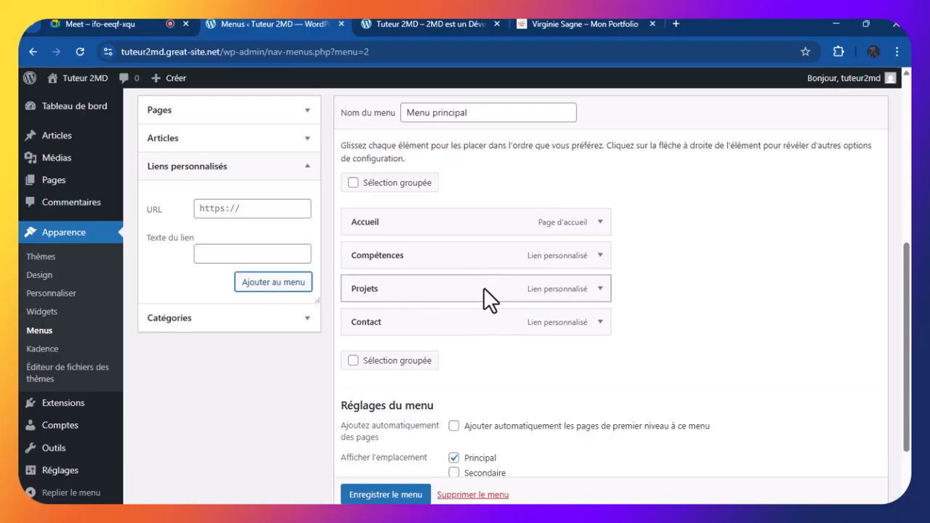
left_click_drag(485, 285, 473, 246)
left_click_drag(396, 289, 392, 252)
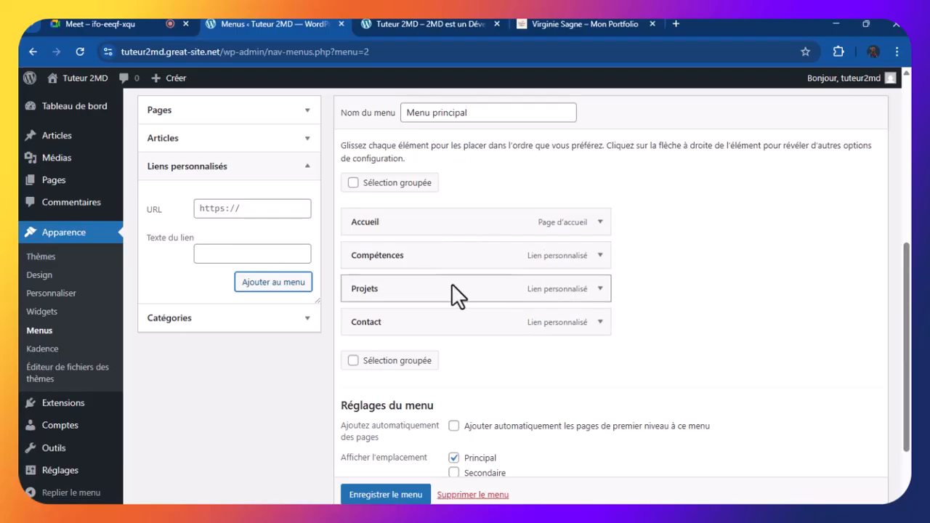
left_click(601, 256)
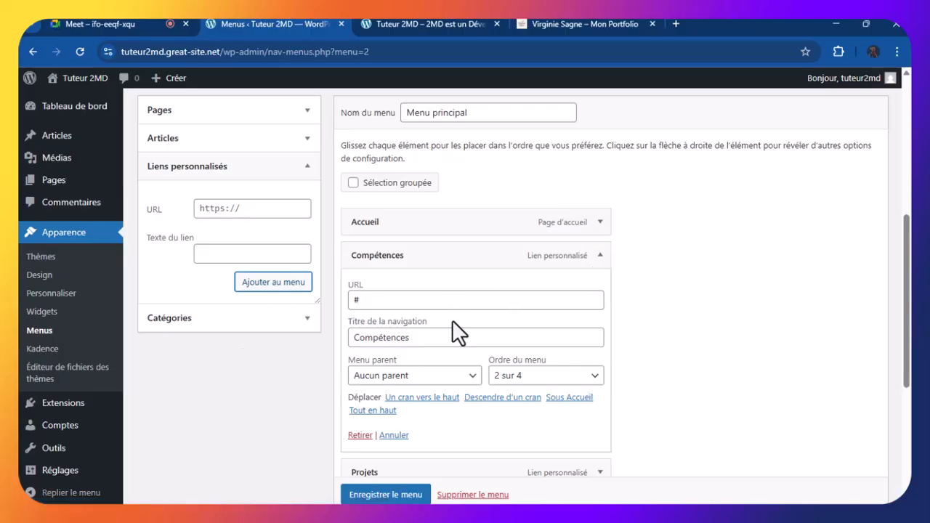
left_click_drag(441, 320, 394, 323)
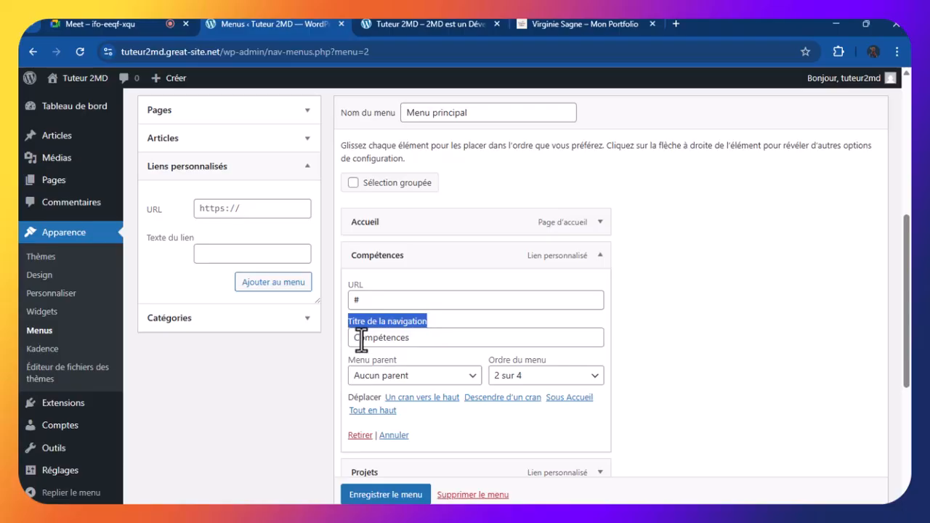
left_click(417, 339)
left_click_drag(418, 338, 352, 337)
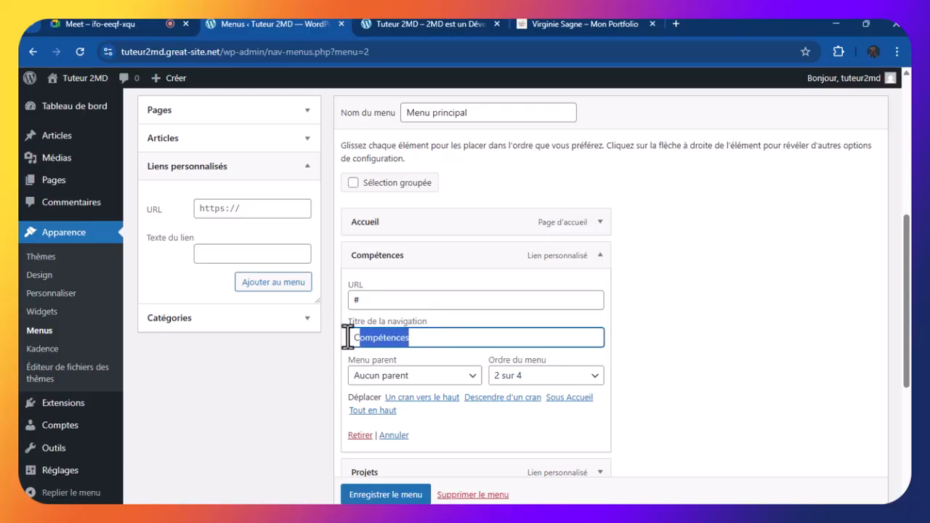
left_click(365, 337)
left_click(357, 337)
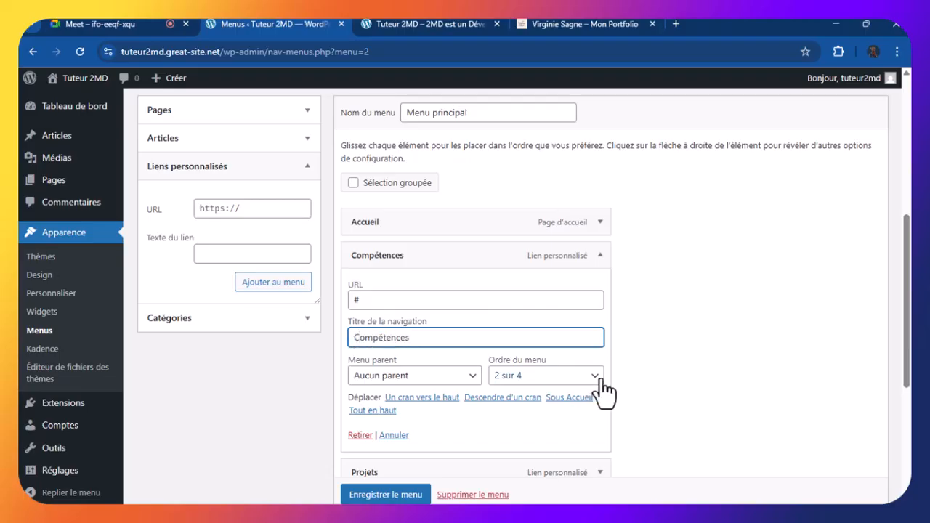
key("BackSpace")
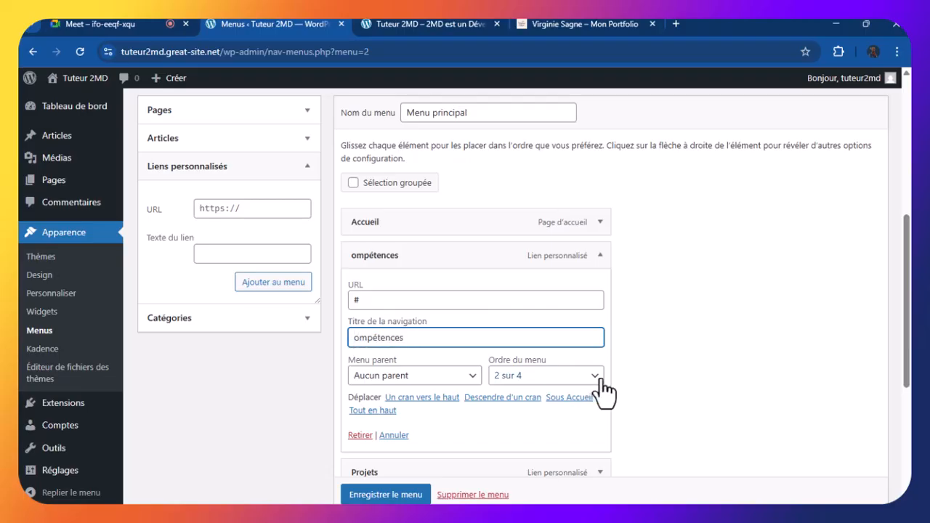
type("C")
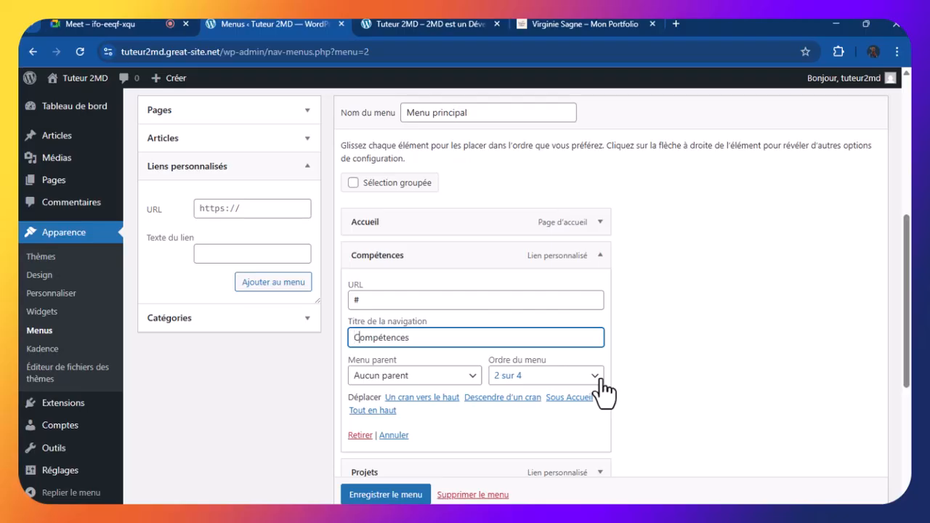
left_click(641, 330)
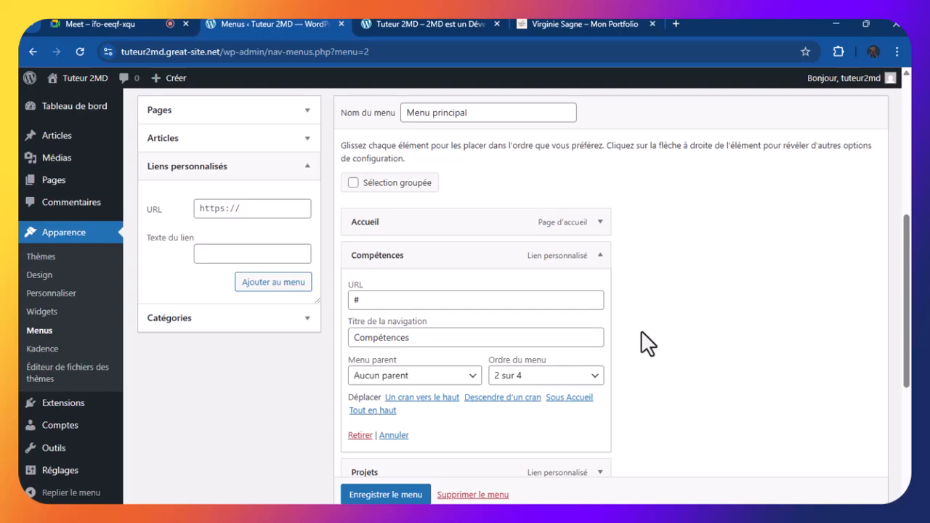
Collapse the Compétences item and save Menu principal with Accueil, Compétences, Projets, Contact
left_click(600, 258)
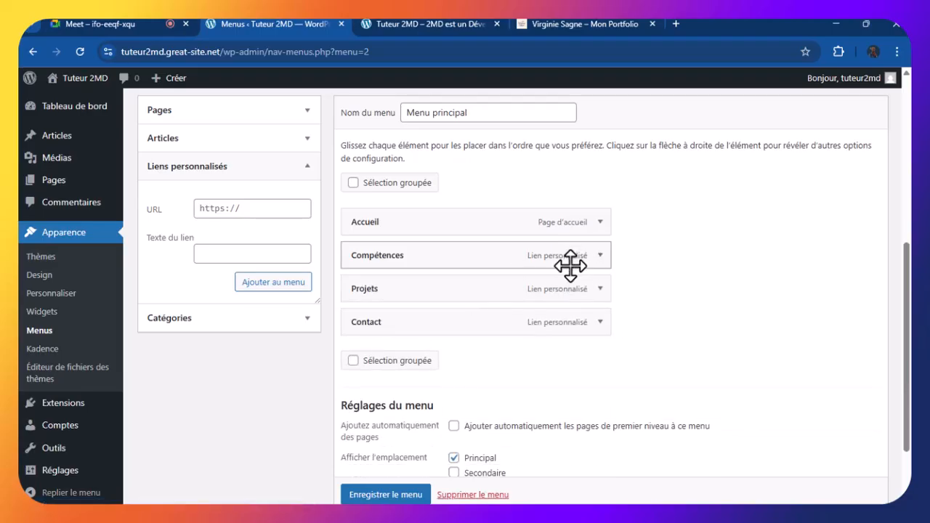
scroll(570, 267, "down", 1)
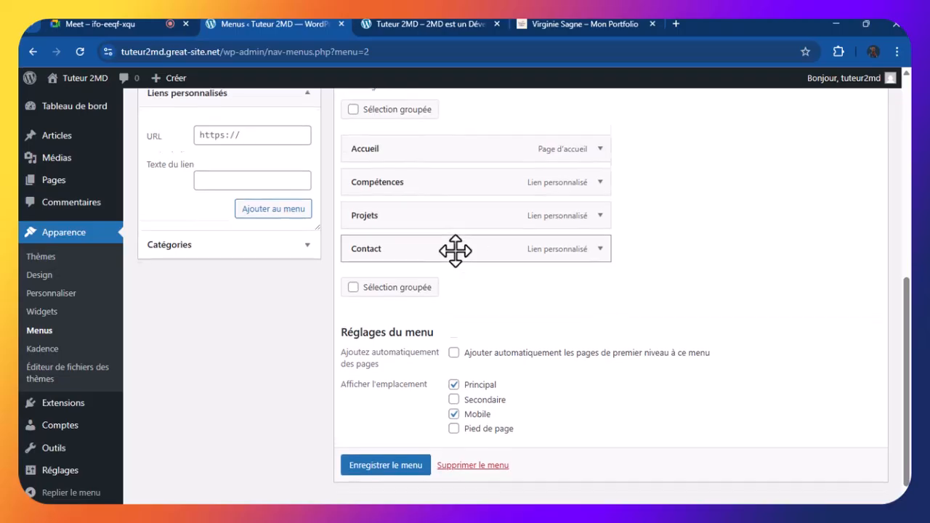
scroll(455, 252, "down", 1)
left_click(399, 445)
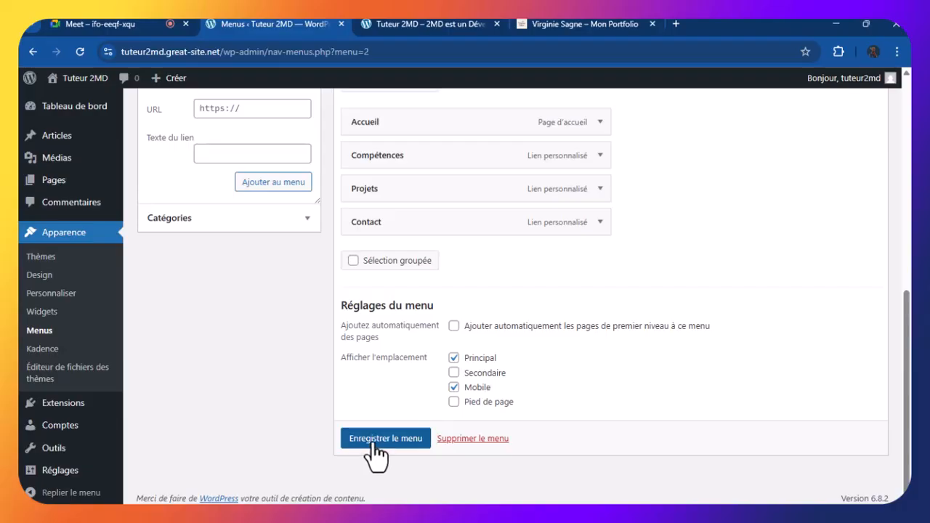
left_click(372, 445)
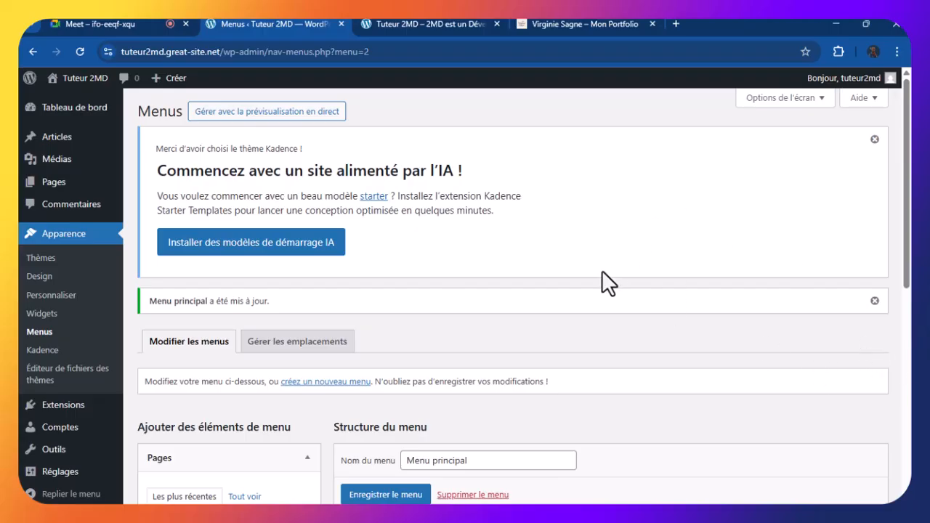
scroll(645, 239, "down", 5)
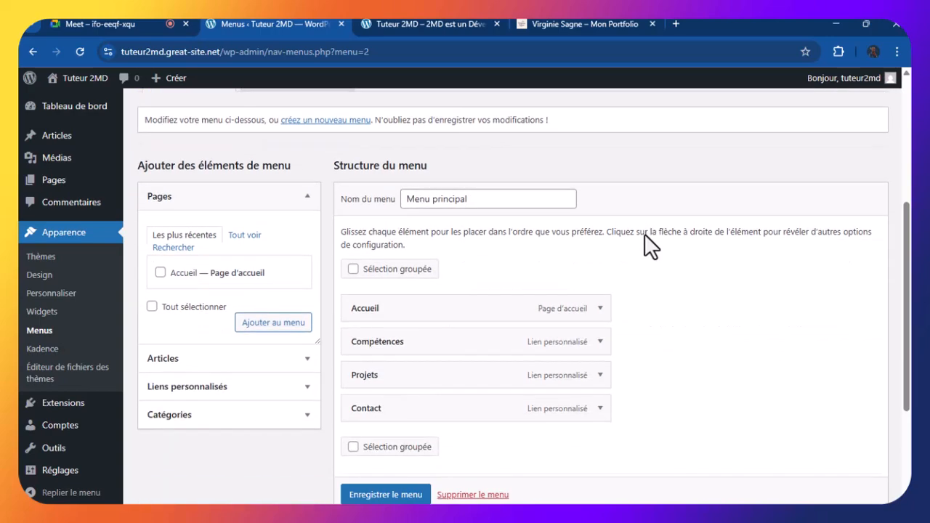
scroll(602, 230, "up", 1)
Reload the Tuteur 2MD site to check its header shows Accueil, Compétences, Projets and Contact
scroll(602, 229, "up", 4)
left_click(442, 24)
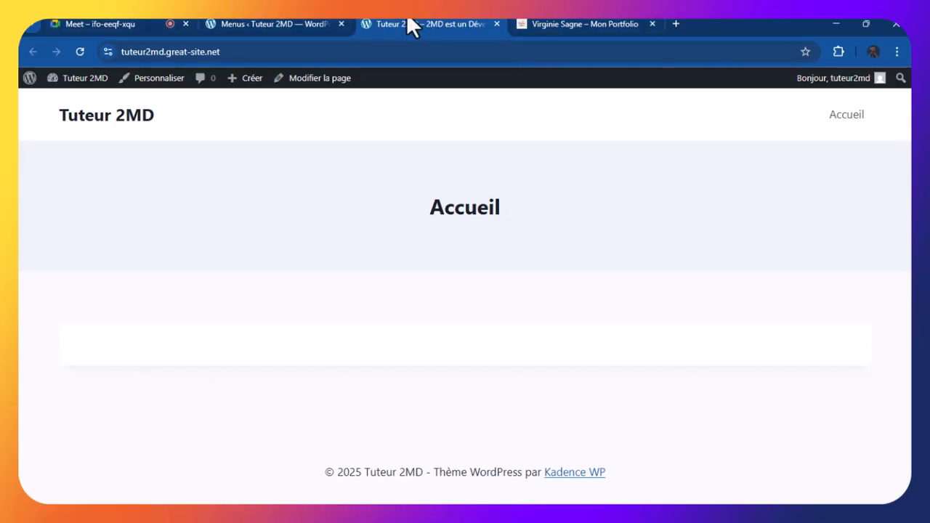
left_click(79, 51)
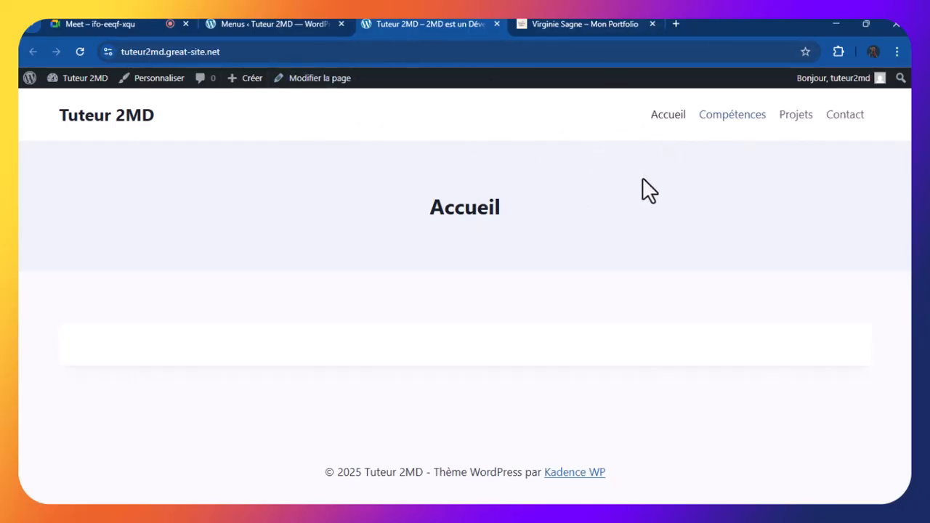
left_click(228, 18)
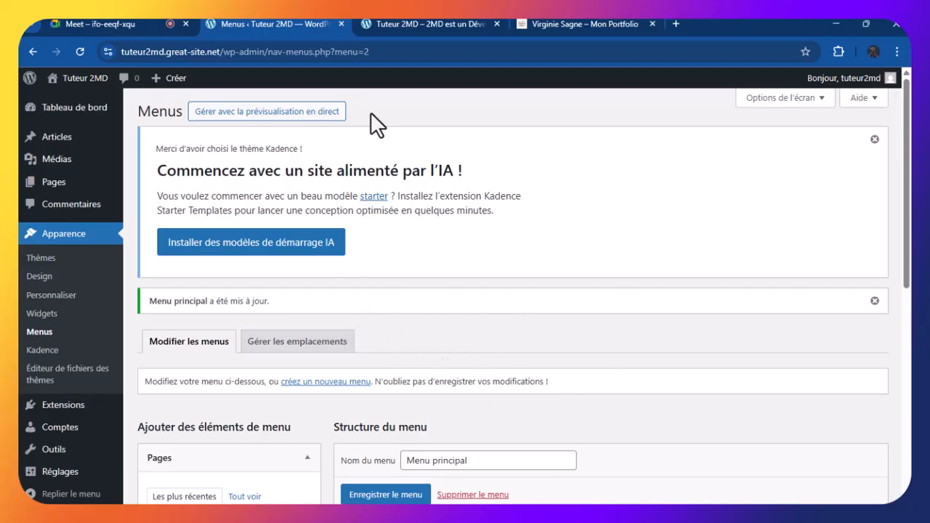
left_click(429, 20)
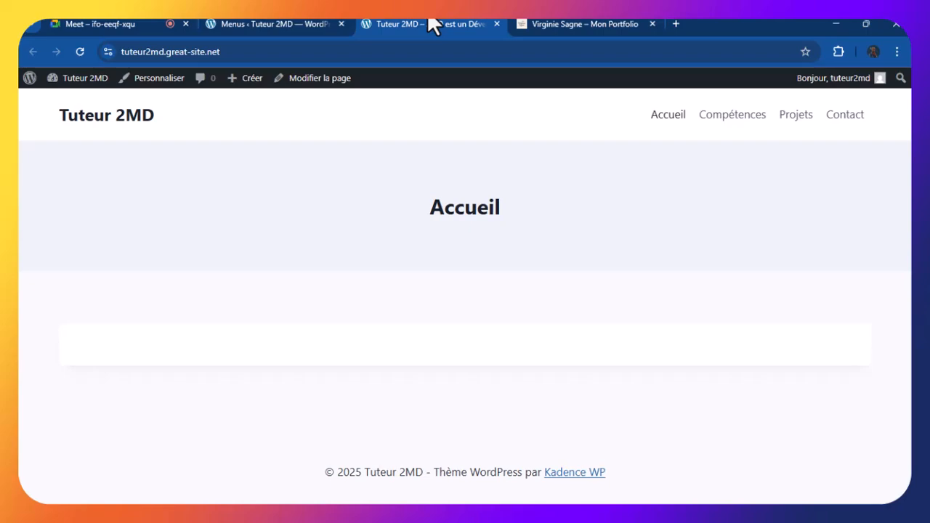
left_click(81, 49)
key("alt+Tab")
key("alt+Tab")
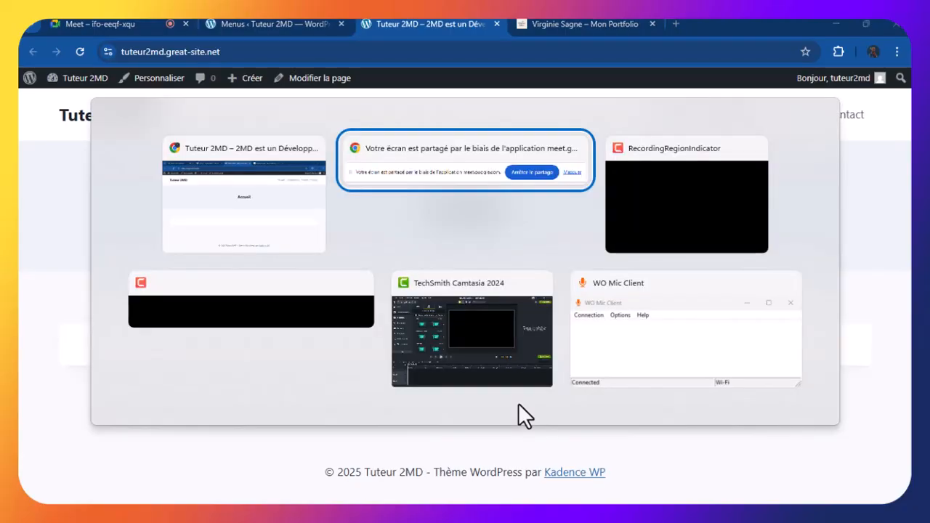
key("alt+Tab")
key("alt+Tab")
key("alt+Tab")
key("alt+Tab")
key("alt+Tab")
key("alt+Tab")
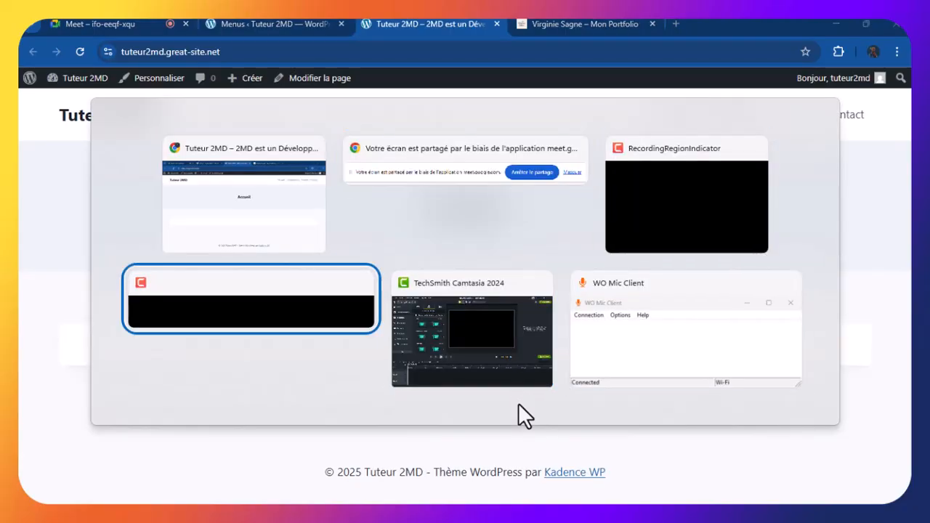